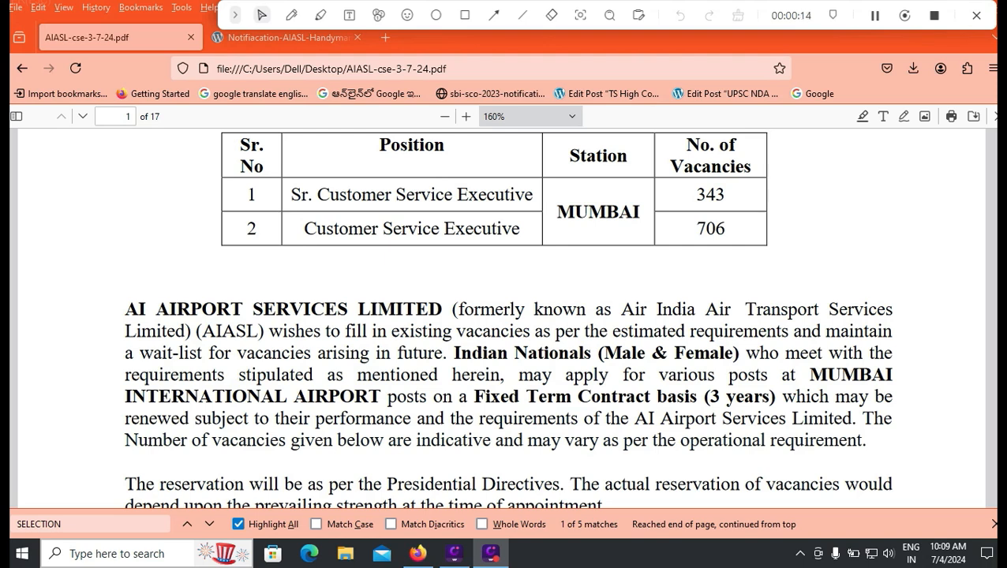
# - Draw red ticks beside the 343 and 706 vacancy counts and underline 'estimated'
pyautogui.scroll(-5, 505, 315)
pyautogui.scroll(-3, 505, 316)
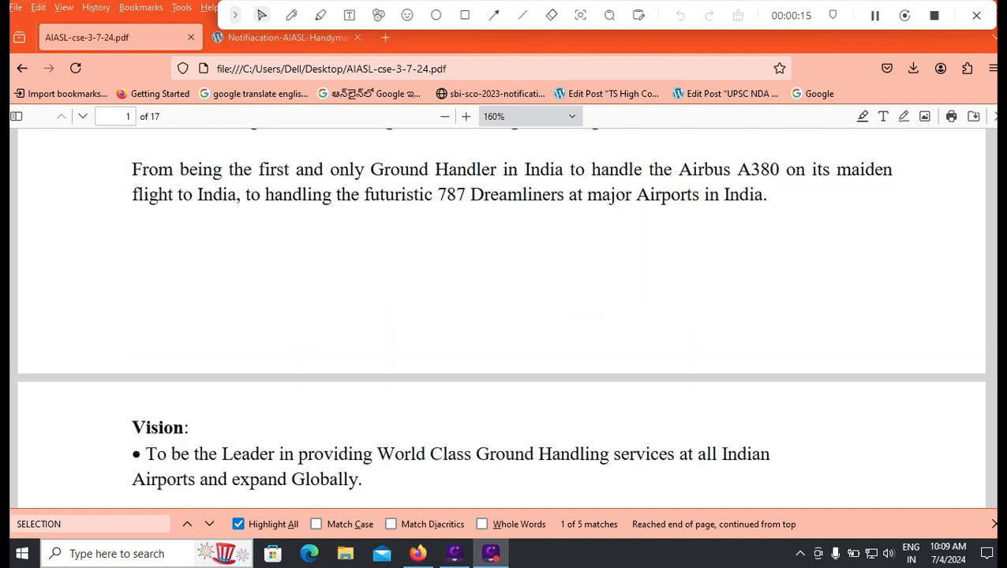
pyautogui.scroll(8, 505, 316)
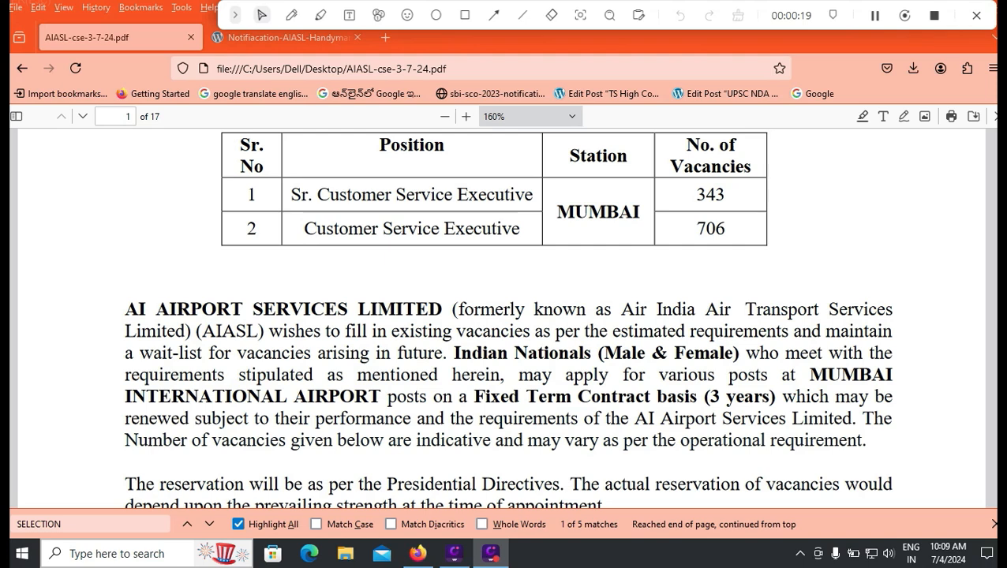
pyautogui.click(292, 15)
pyautogui.moveTo(736, 196); pyautogui.dragTo(789, 169)
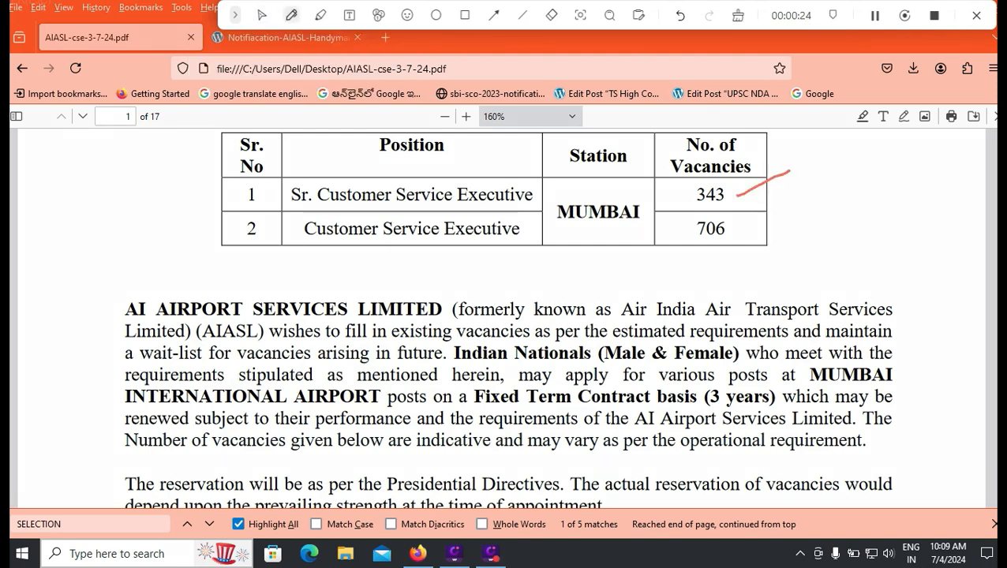
pyautogui.moveTo(738, 237); pyautogui.dragTo(775, 222)
pyautogui.moveTo(614, 340); pyautogui.dragTo(650, 328)
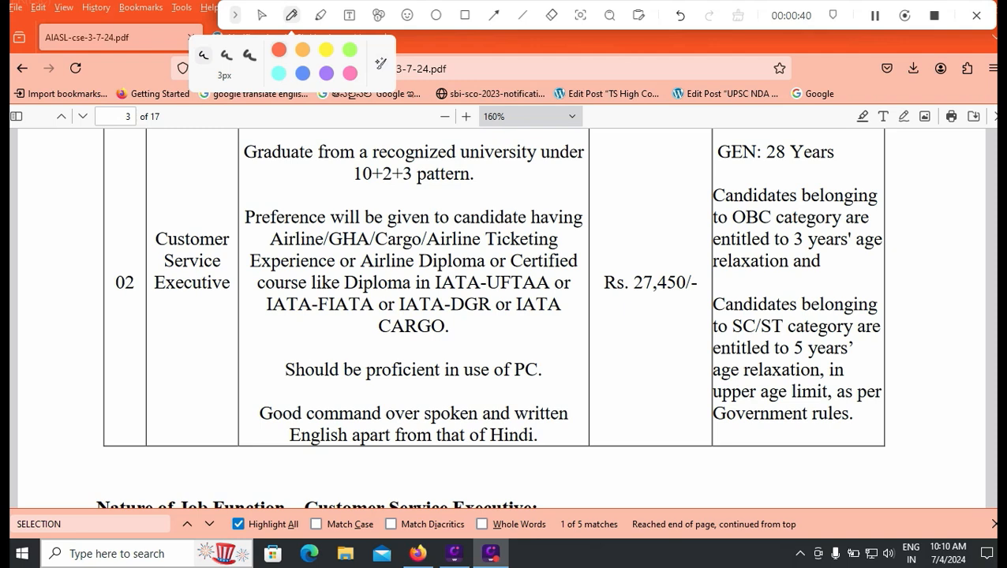
# - Tick Rs. 27,450/-, GEN: 28 Years, the OBC and SC/ST relaxation lines, and underline Graduate in red
pyautogui.moveTo(658, 266); pyautogui.dragTo(684, 249)
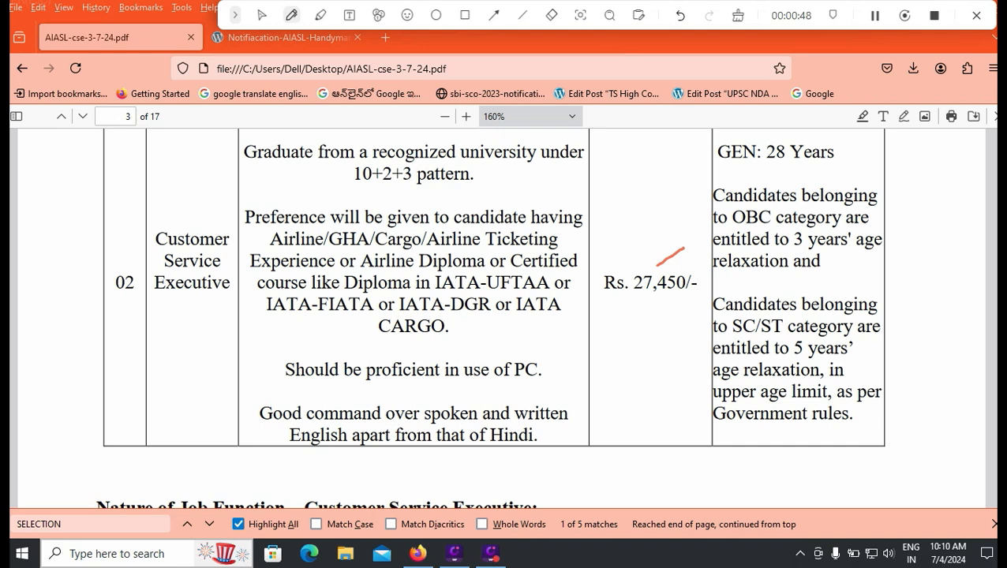
pyautogui.moveTo(841, 161); pyautogui.dragTo(884, 139)
pyautogui.moveTo(833, 270); pyautogui.dragTo(863, 251)
pyautogui.moveTo(852, 368); pyautogui.dragTo(886, 347)
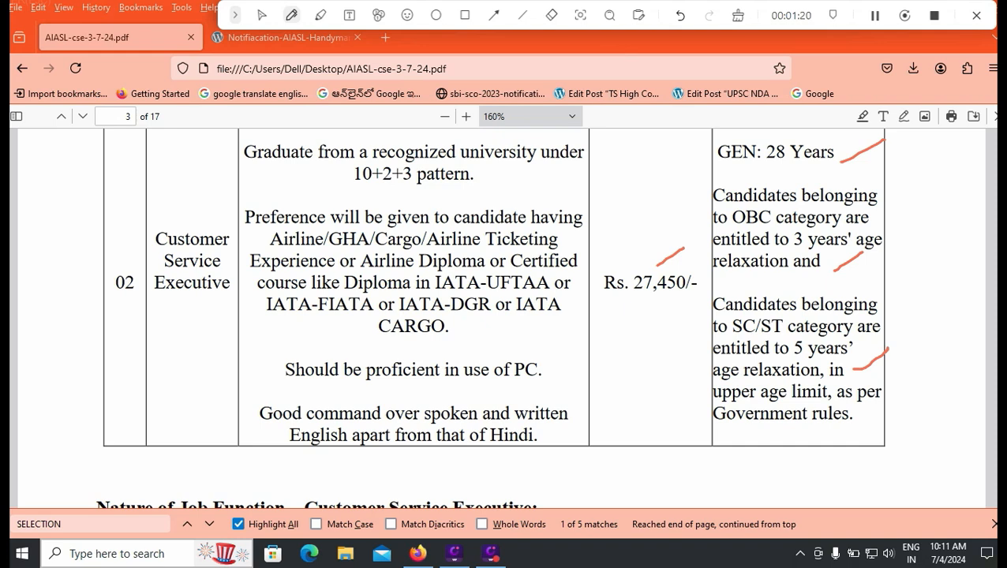
pyautogui.moveTo(266, 182); pyautogui.dragTo(309, 168)
# - Clear the earlier red marks and return to page 2's Sr. Customer Service Executive row
pyautogui.click(738, 15)
pyautogui.click(261, 15)
pyautogui.scroll(5, 497, 315)
# - Mark the Rs. 28,605/- pay, GEN: 33 Years, and the OBC and SC/ST relaxation lines in red
pyautogui.click(291, 15)
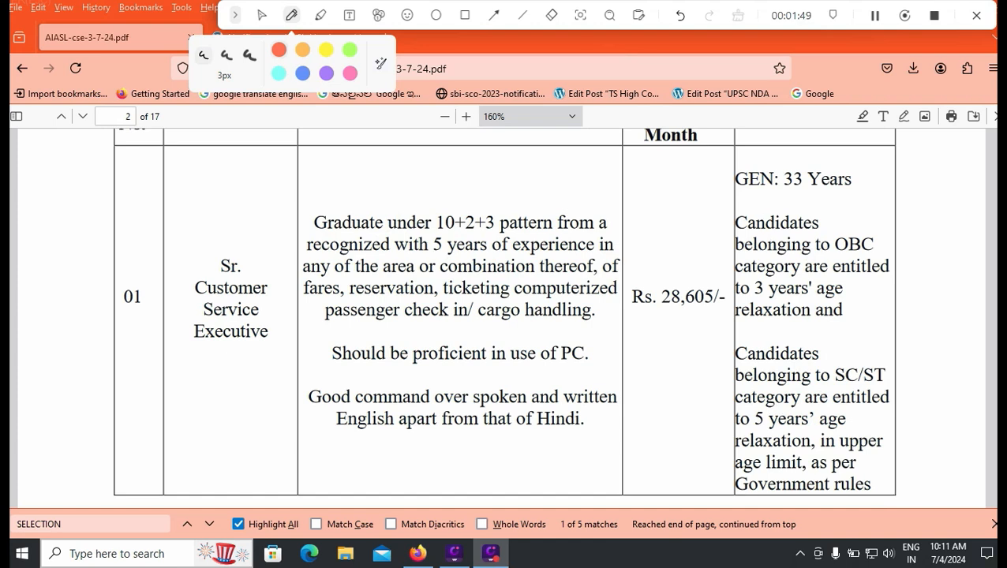
pyautogui.moveTo(693, 279); pyautogui.dragTo(740, 255)
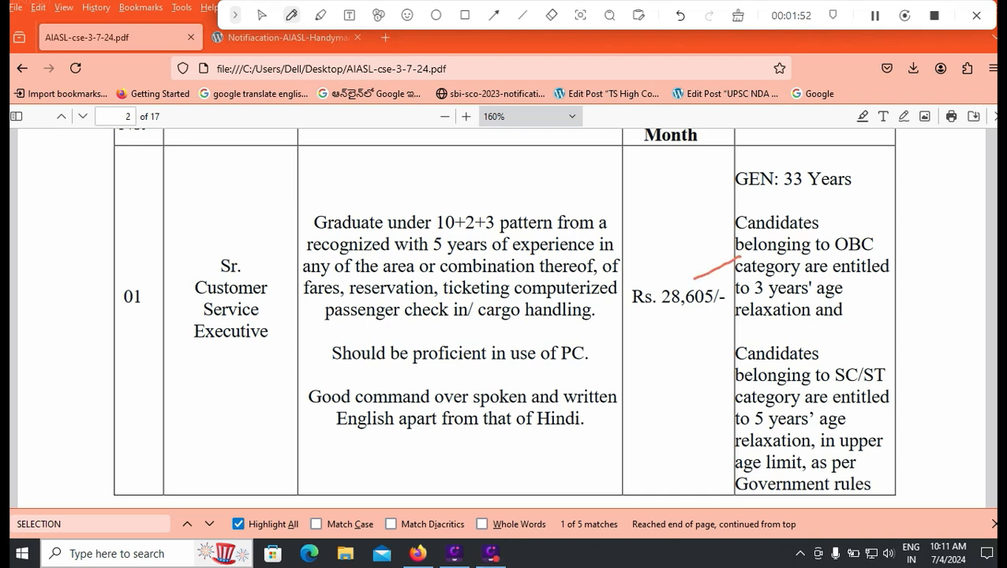
pyautogui.moveTo(837, 190); pyautogui.dragTo(884, 178)
pyautogui.moveTo(854, 298); pyautogui.dragTo(892, 277)
pyautogui.moveTo(863, 426); pyautogui.dragTo(891, 410)
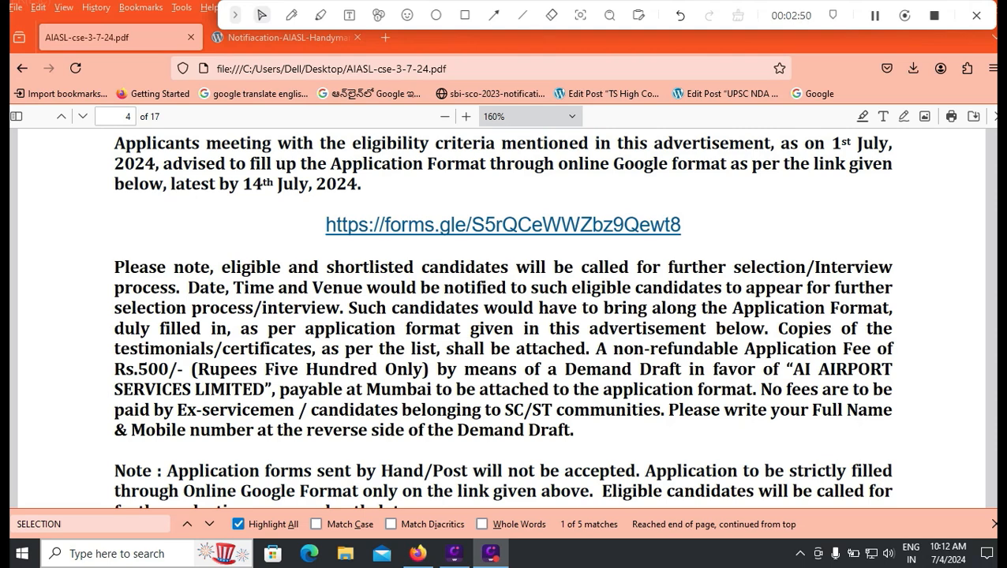
# - Select 'AI AIRPORT SERVICES LIMITED' in the demand draft sentence of How to Apply
pyautogui.moveTo(791, 369); pyautogui.dragTo(265, 389)
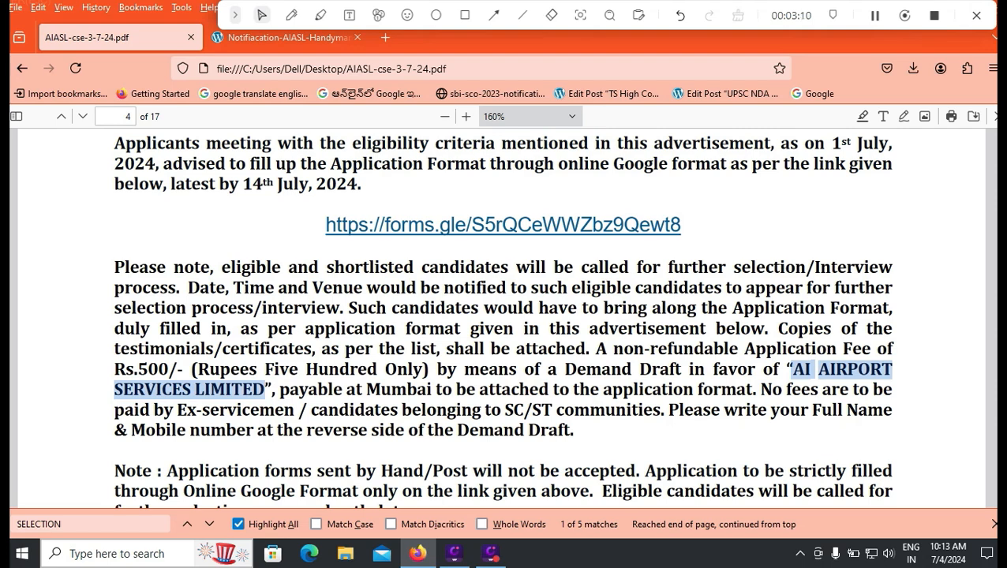
pyautogui.scroll(-3, 503, 315)
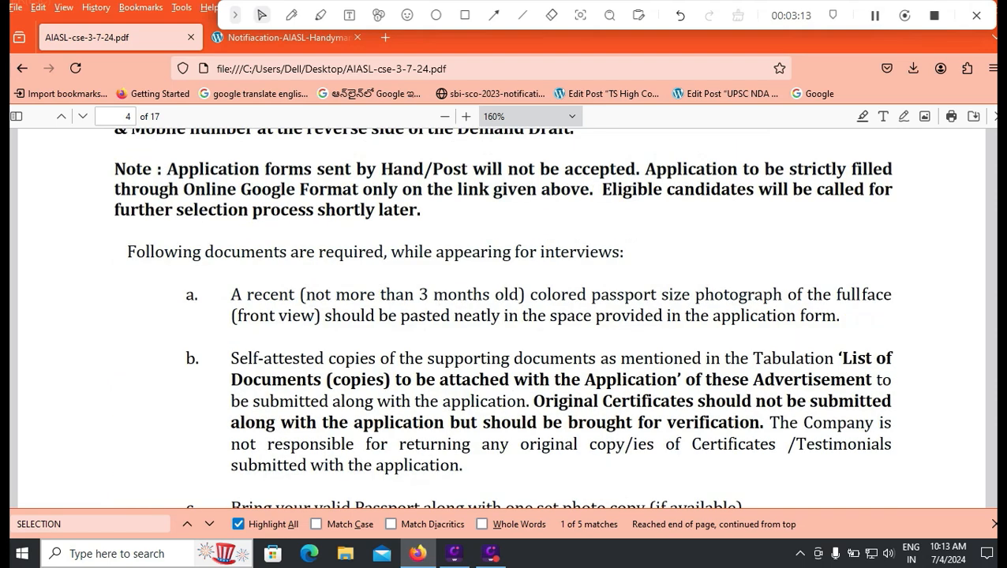
pyautogui.scroll(4, 504, 316)
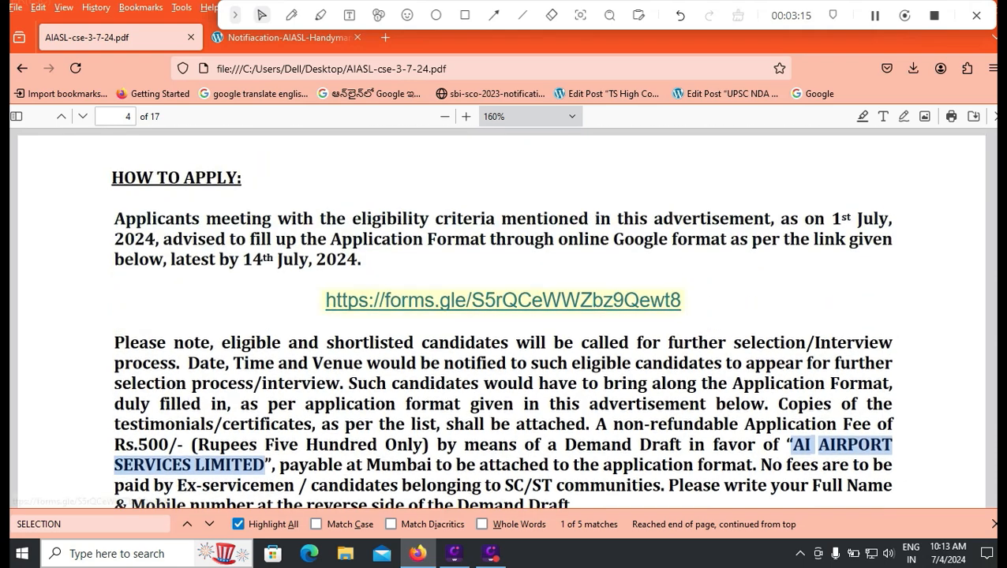
# - Scroll through the required documents list and General Conditions to page 6's application format
pyautogui.scroll(-4, 503, 316)
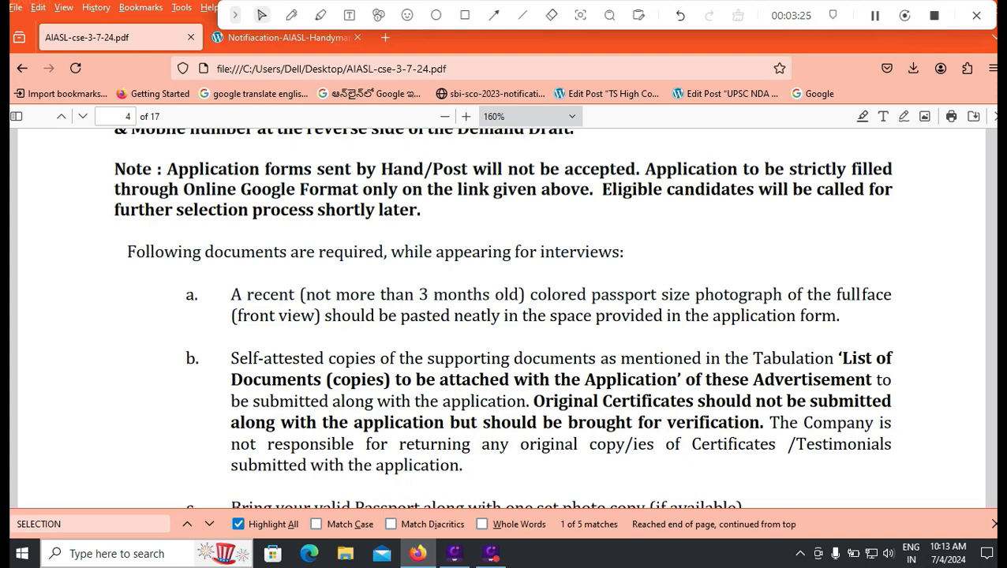
pyautogui.scroll(-2, 503, 315)
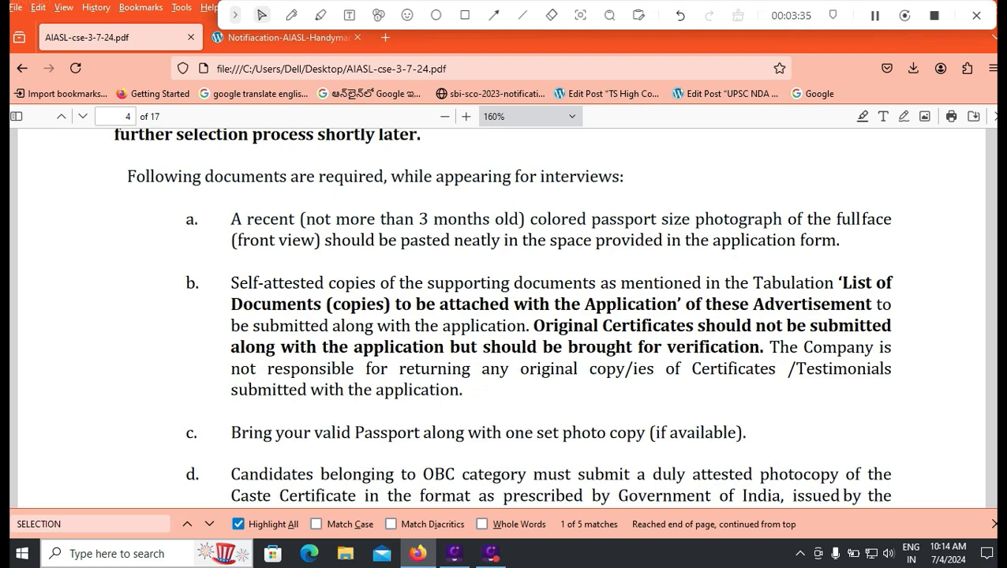
pyautogui.scroll(-2, 505, 316)
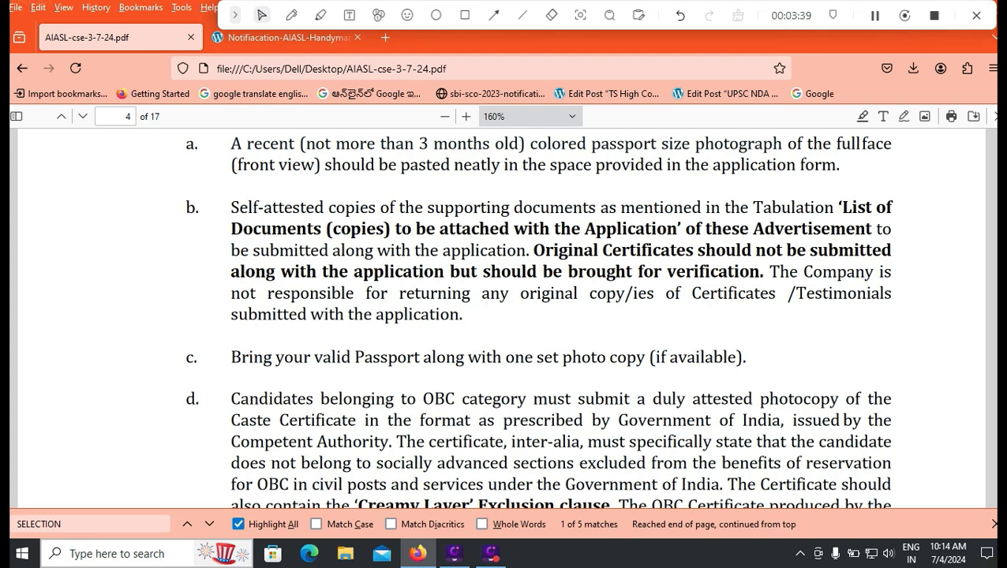
pyautogui.scroll(-2, 538, 316)
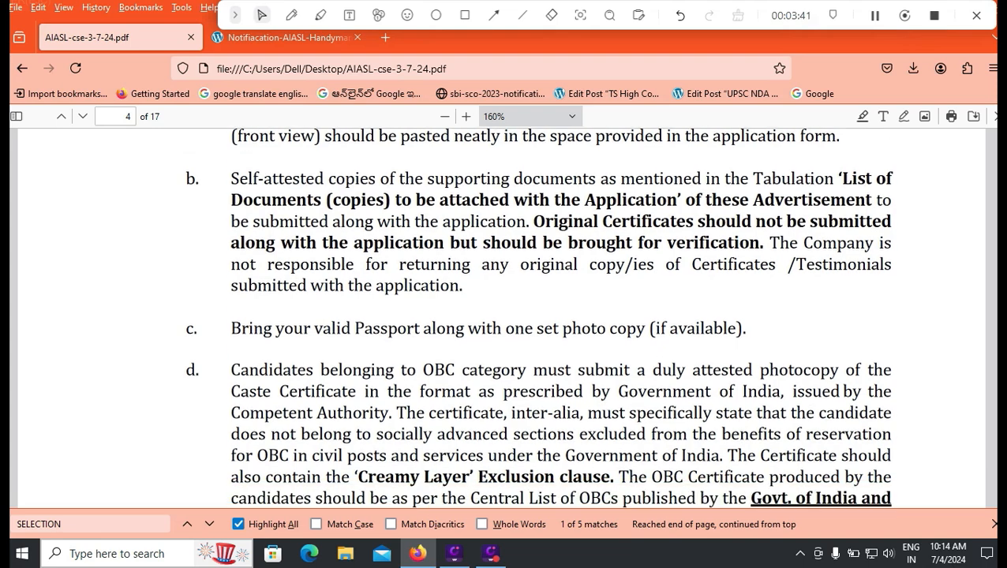
pyautogui.scroll(-2, 538, 317)
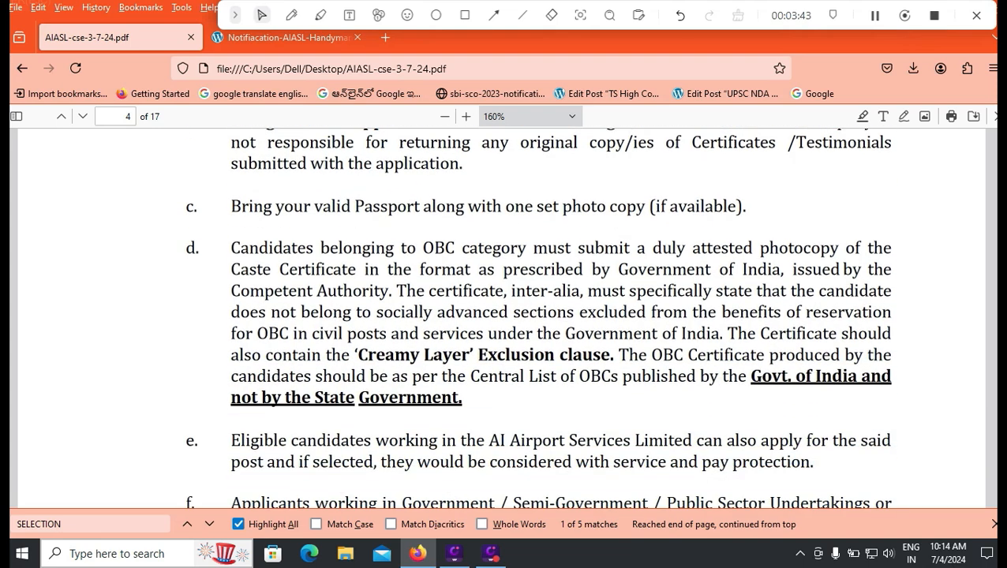
pyautogui.scroll(-2, 537, 316)
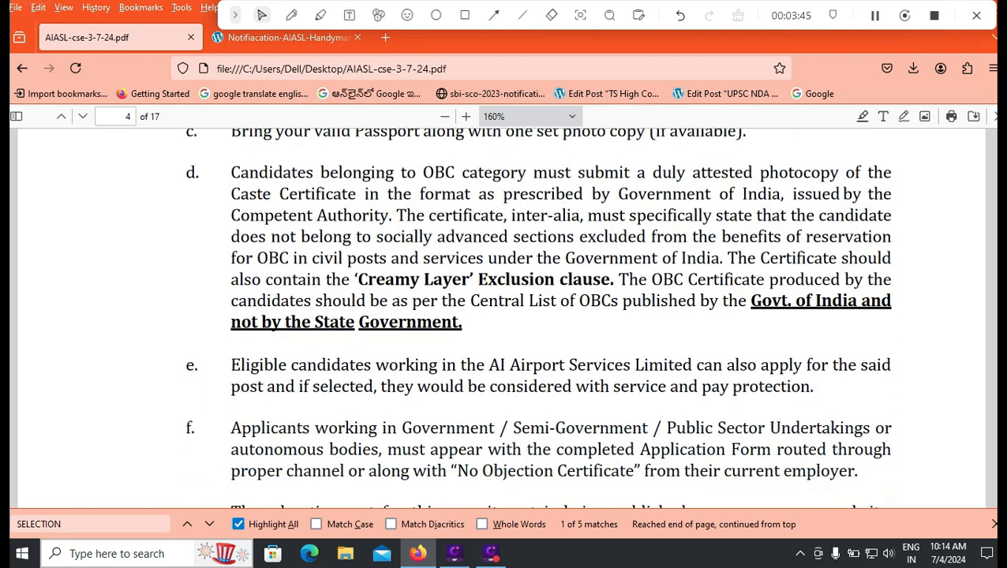
pyautogui.scroll(-2, 537, 316)
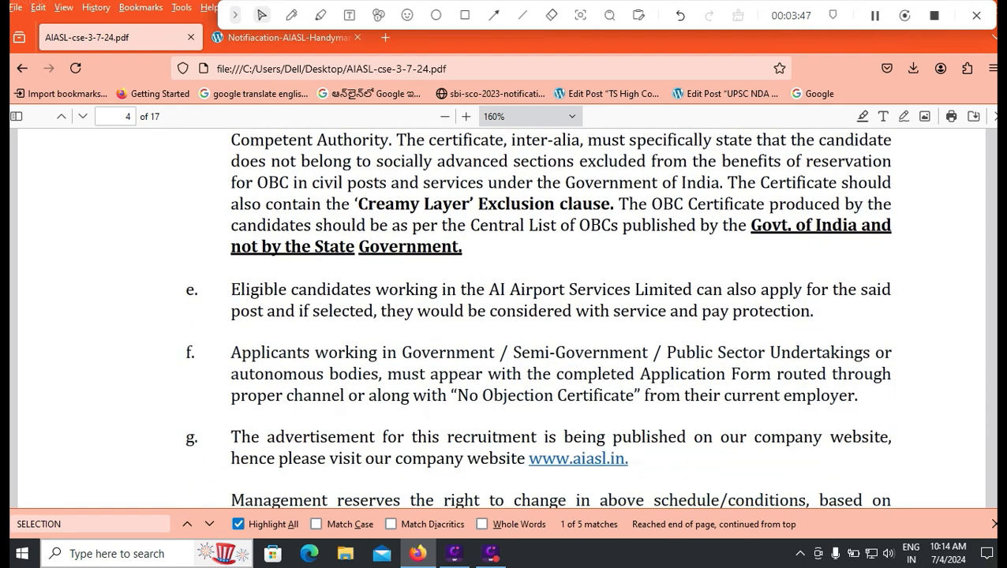
pyautogui.scroll(-2, 537, 317)
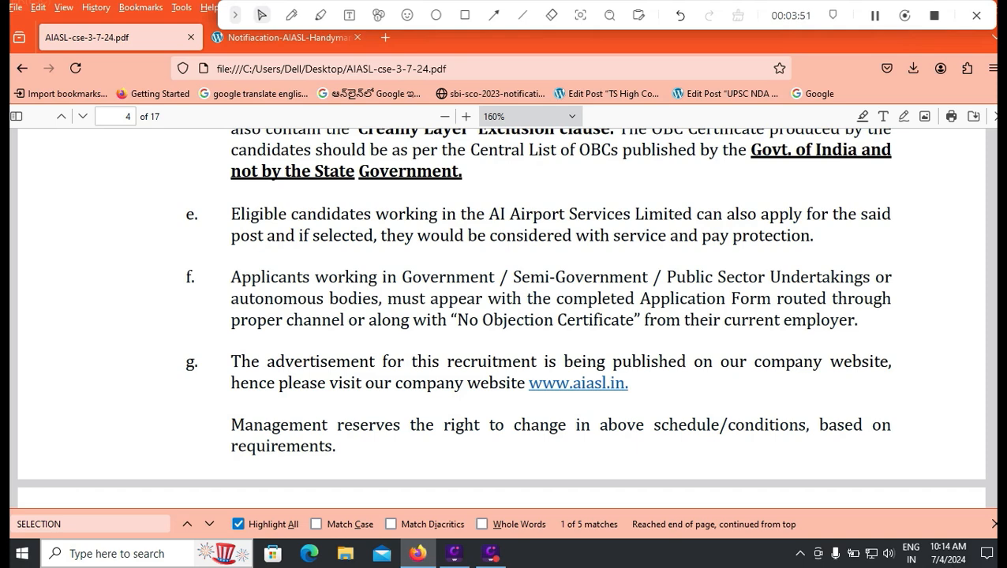
pyautogui.scroll(-2, 501, 306)
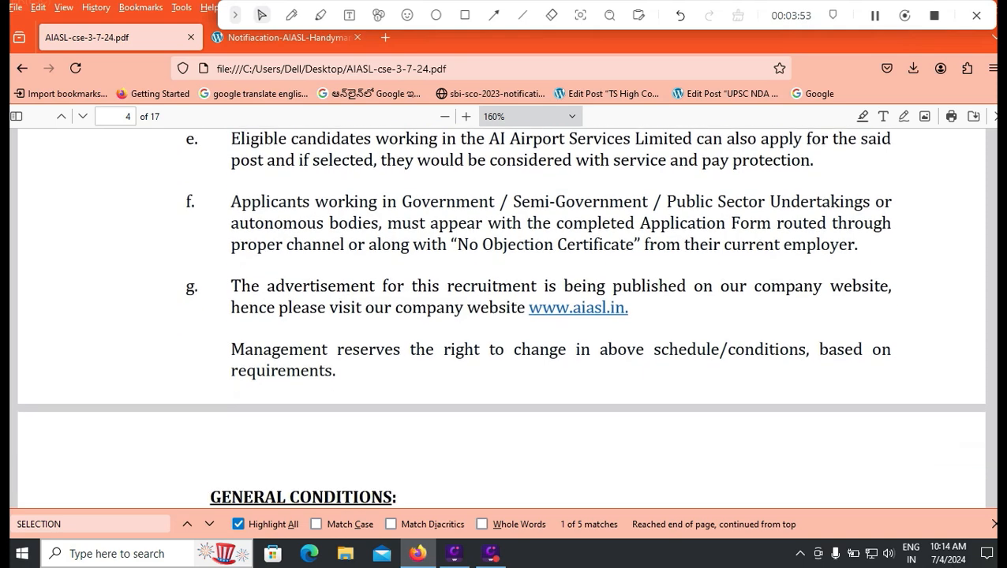
pyautogui.scroll(-6, 500, 316)
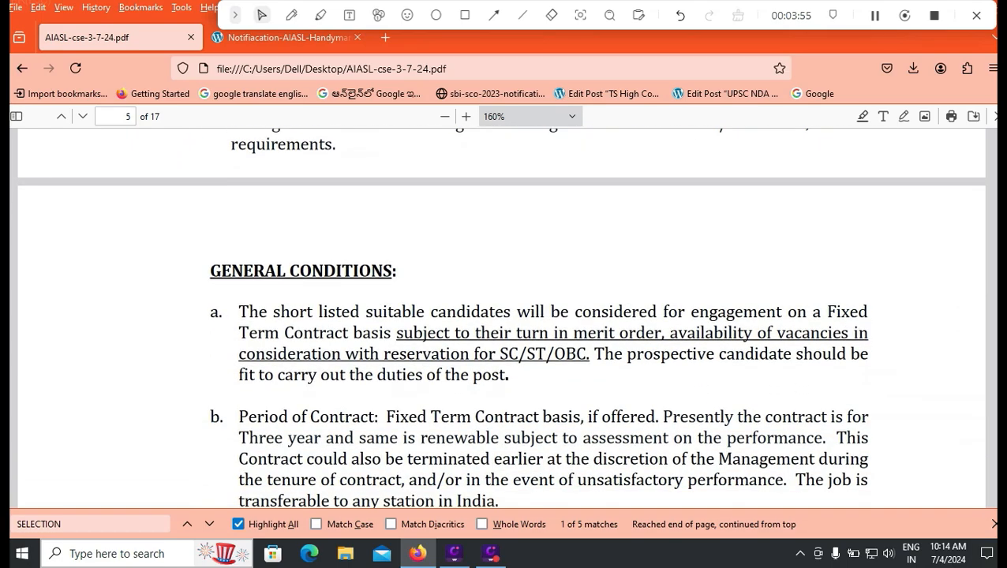
pyautogui.scroll(-20, 500, 315)
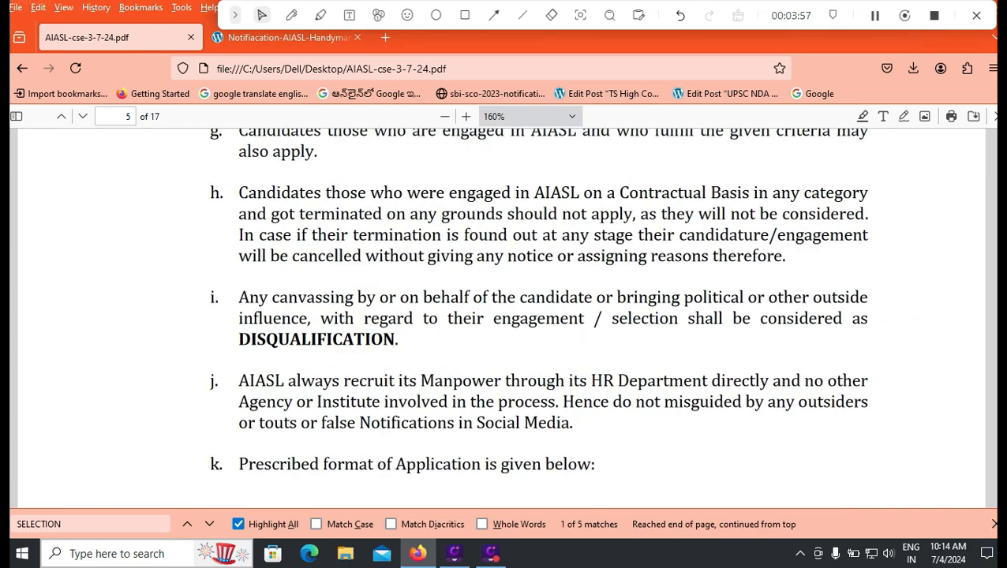
pyautogui.scroll(-12, 500, 315)
pyautogui.scroll(6, 500, 315)
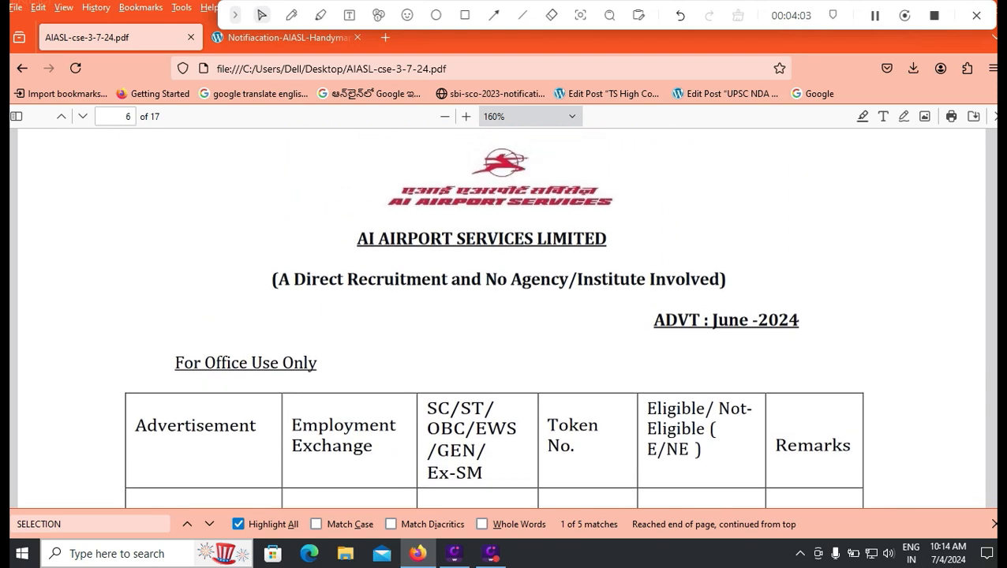
# - Draw a red mark near the Full Name and Date of Birth items, then discard it
pyautogui.scroll(-3, 502, 315)
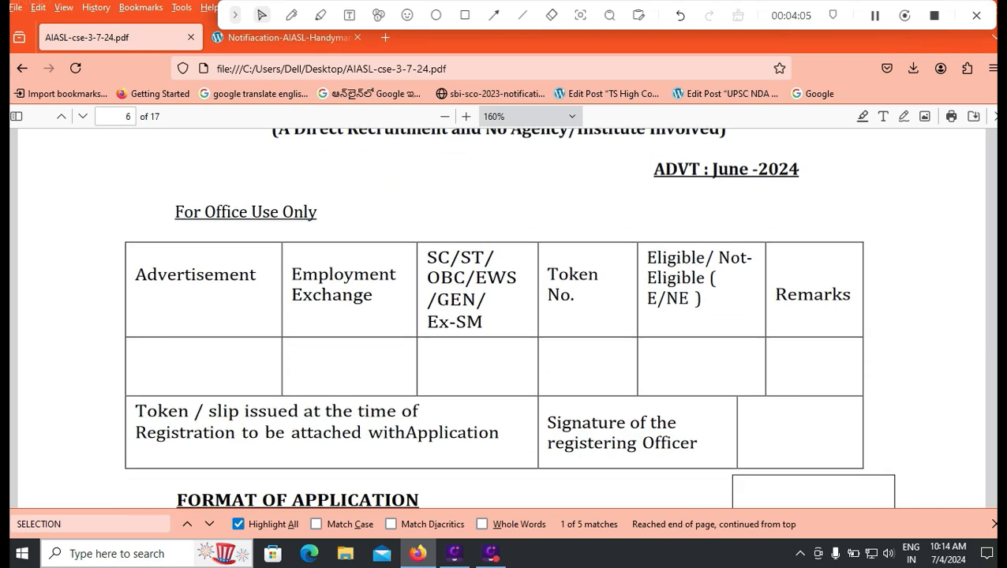
pyautogui.scroll(2, 502, 316)
pyautogui.scroll(-5, 494, 316)
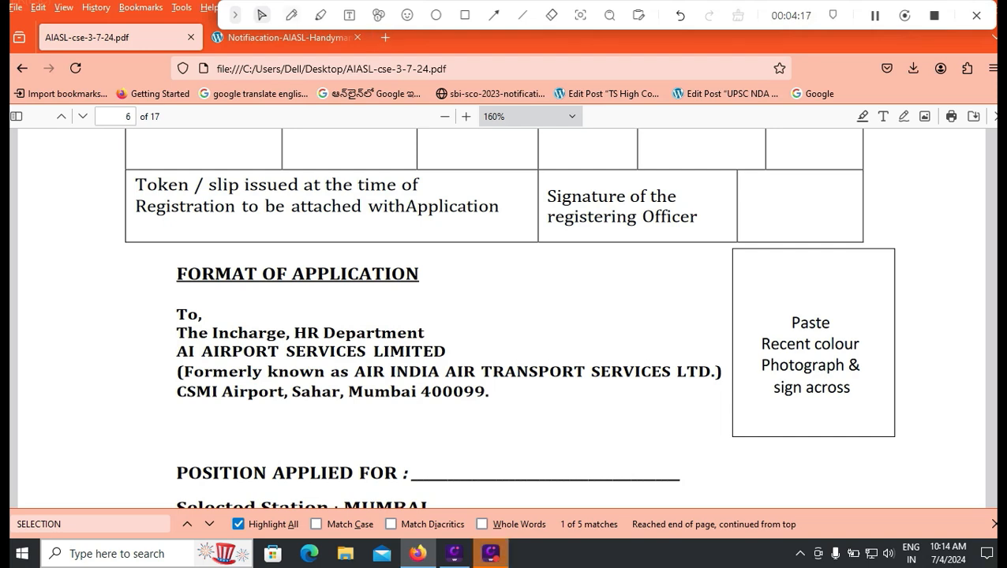
pyautogui.click(291, 15)
pyautogui.moveTo(695, 416); pyautogui.dragTo(789, 390)
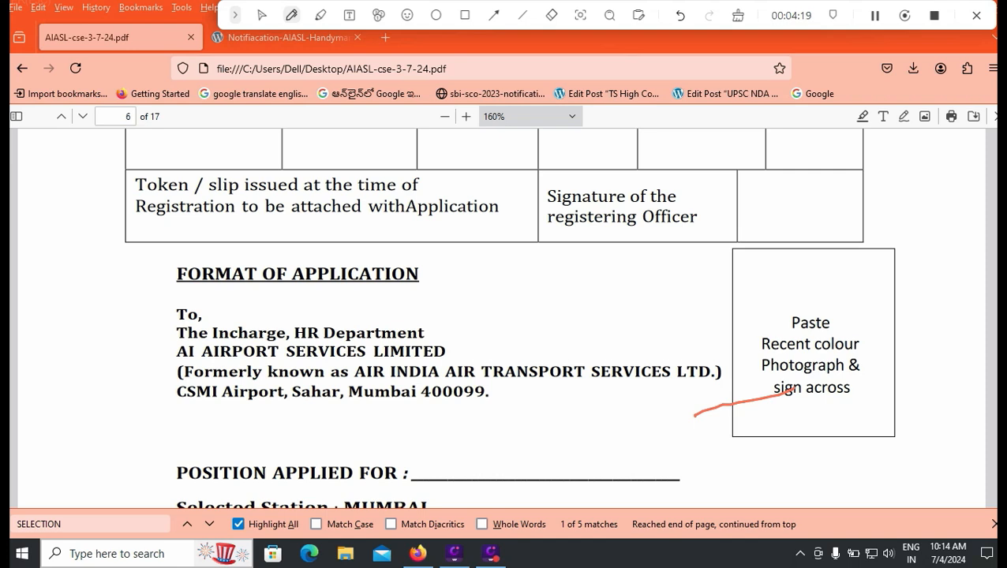
pyautogui.press('Escape')
# - Move on to page 7's Address for correspondence and Pin Code fields
pyautogui.scroll(-3, 789, 391)
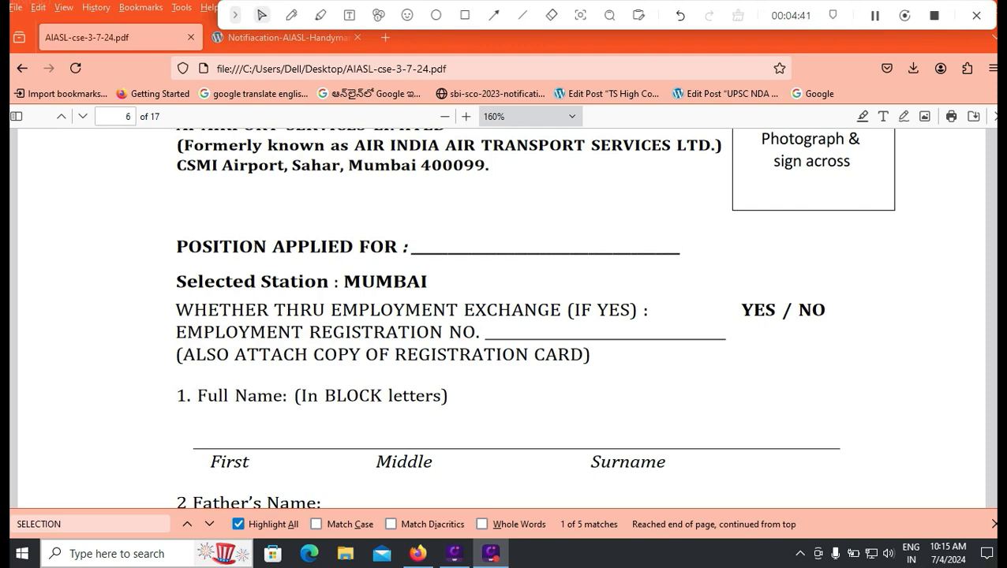
pyautogui.scroll(-3, 505, 316)
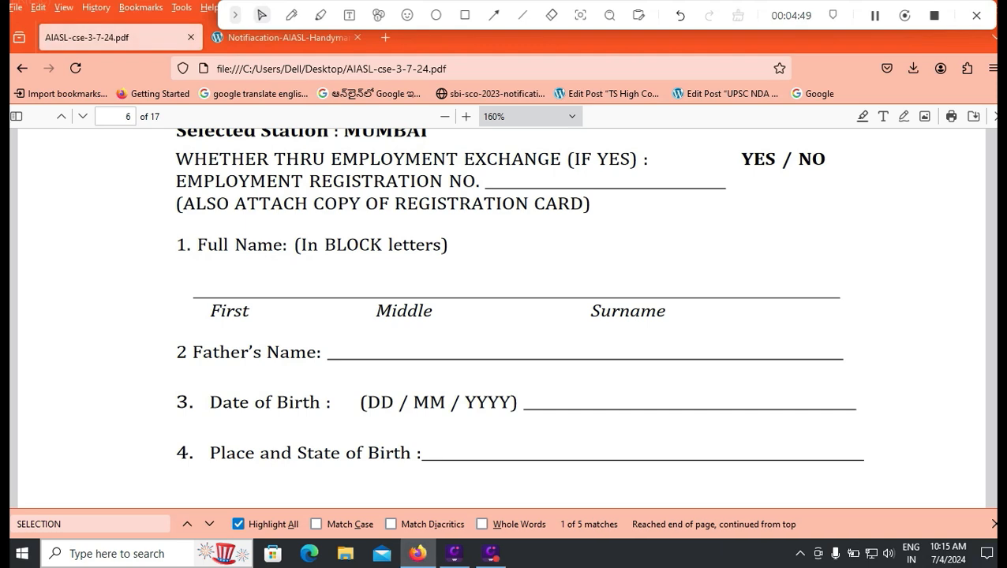
pyautogui.scroll(-2, 501, 315)
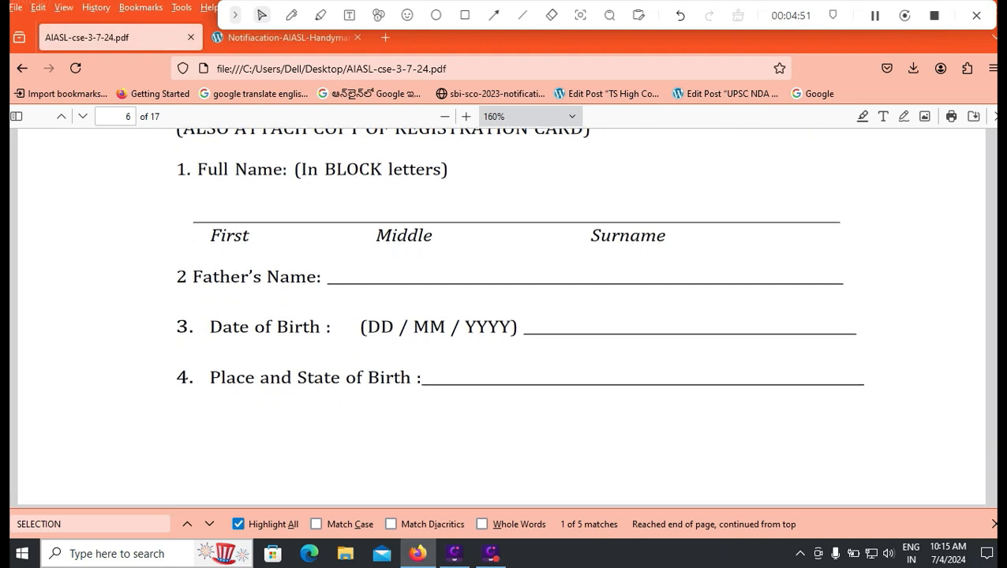
pyautogui.scroll(-4, 500, 315)
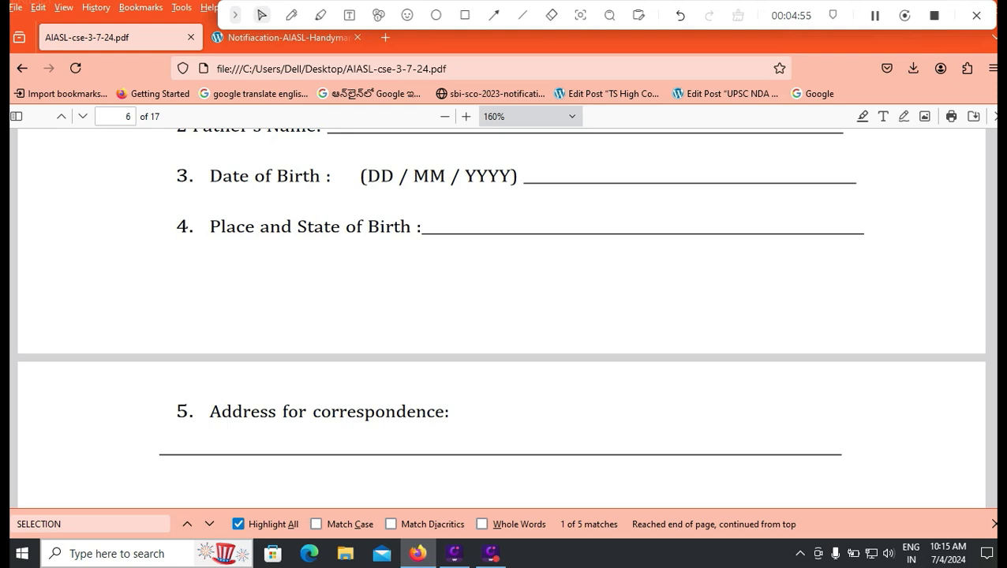
pyautogui.scroll(-2, 500, 315)
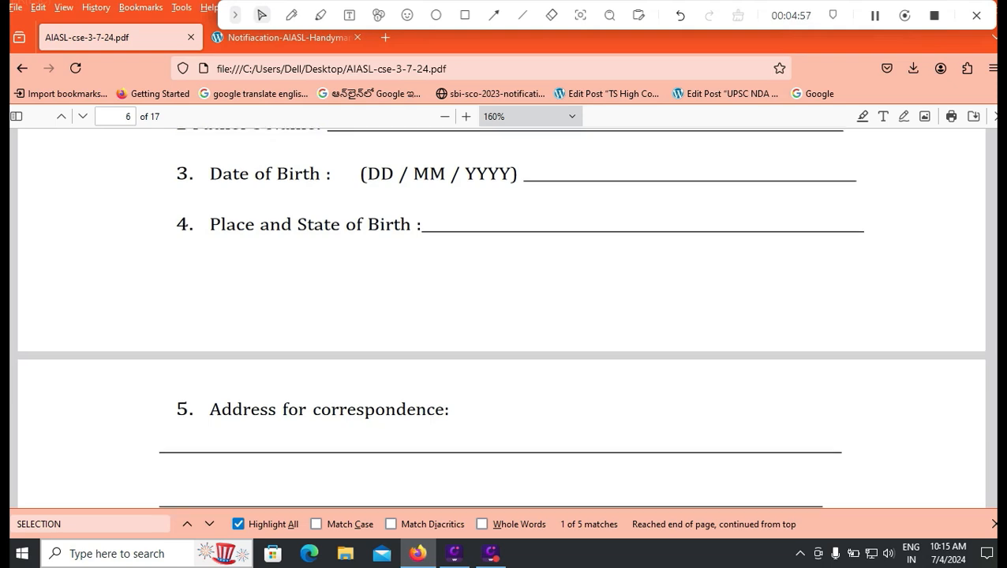
pyautogui.scroll(-2, 500, 316)
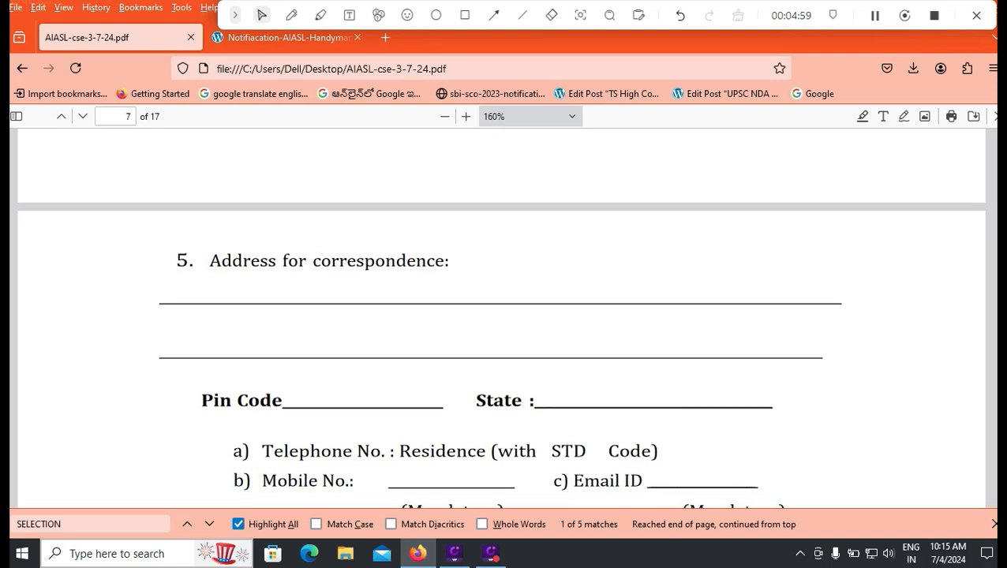
# - Highlight the pin code and contact lines on page 7, then deselect them
pyautogui.scroll(-4, 500, 315)
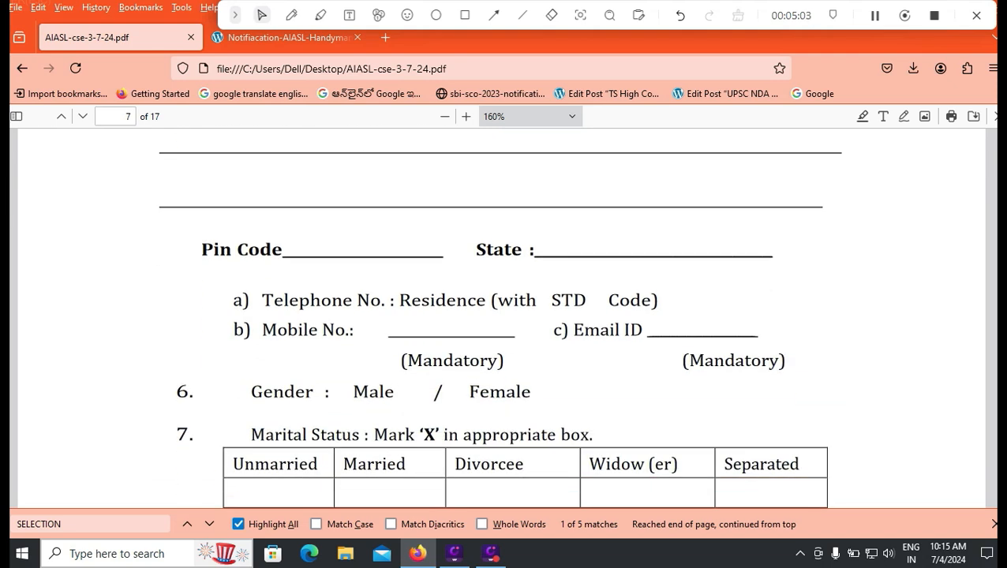
pyautogui.scroll(-2, 500, 329)
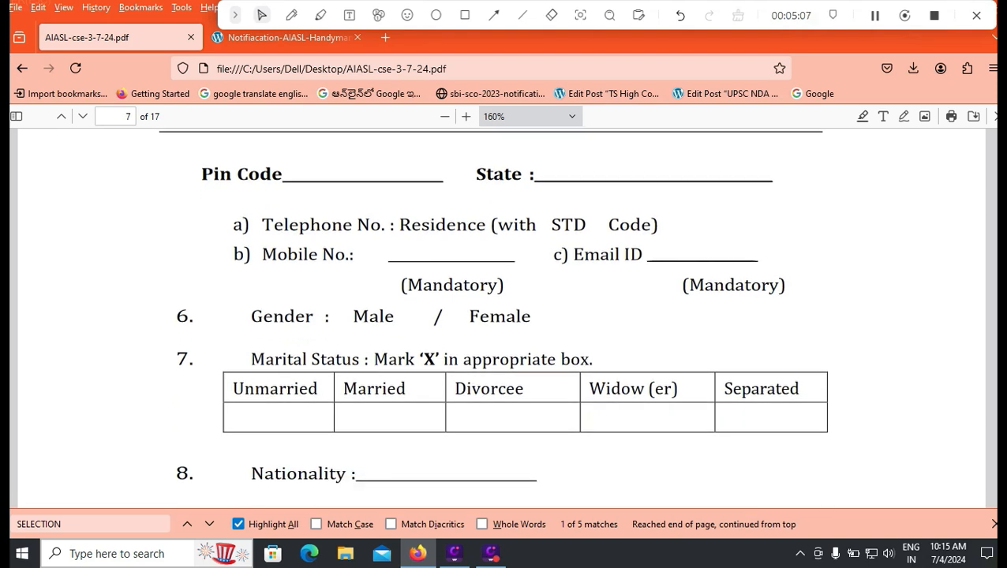
pyautogui.moveTo(202, 174); pyautogui.dragTo(406, 285)
pyautogui.click(407, 285)
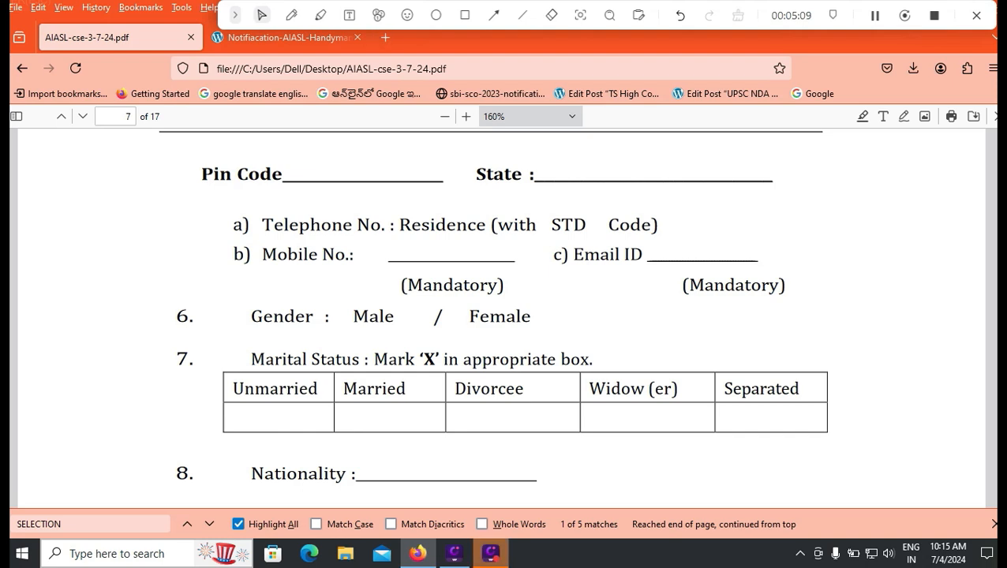
# - Stamp a check on Male and remove it, then draw a red X in the Unmarried box
pyautogui.click(408, 15)
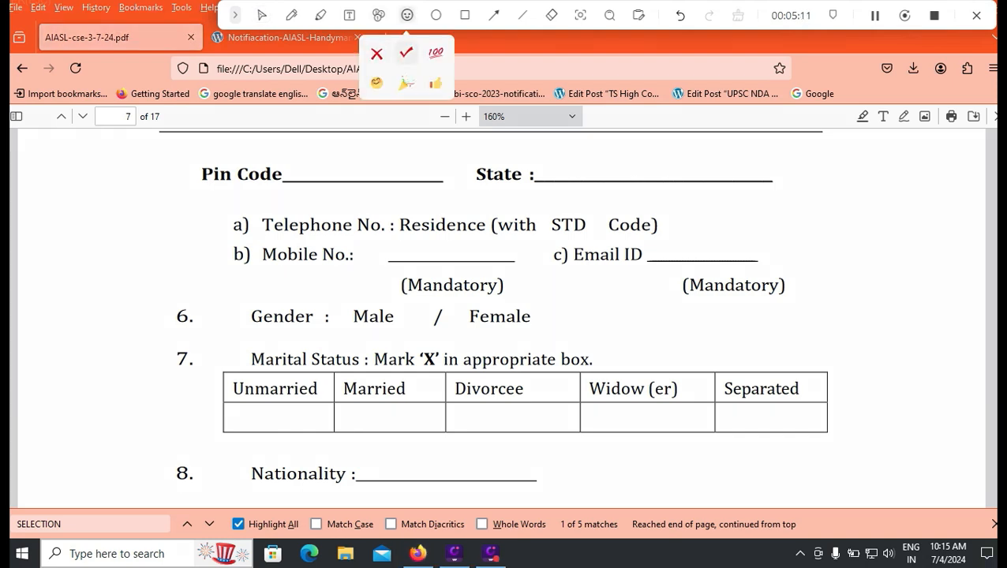
pyautogui.click(376, 314)
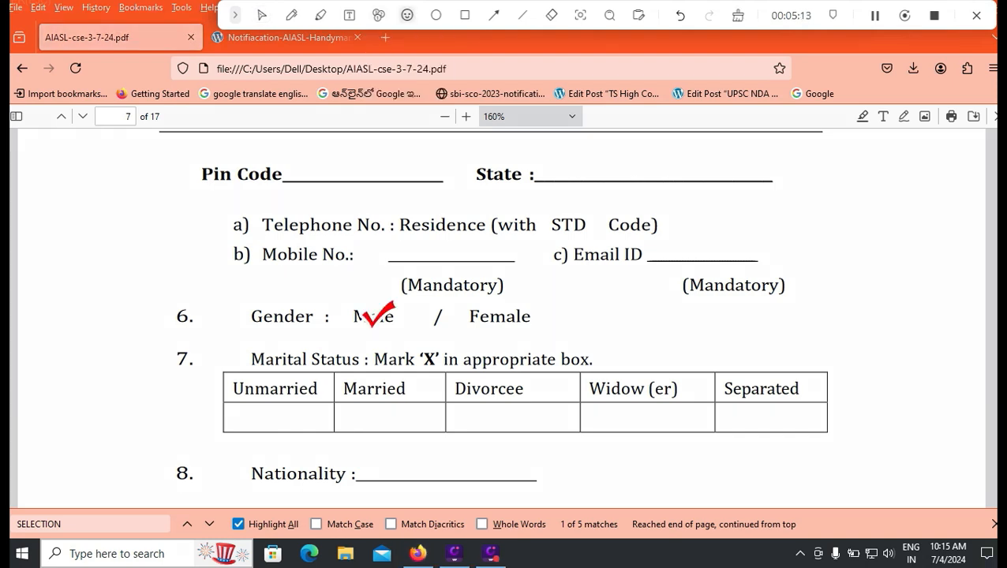
pyautogui.click(738, 15)
pyautogui.click(291, 15)
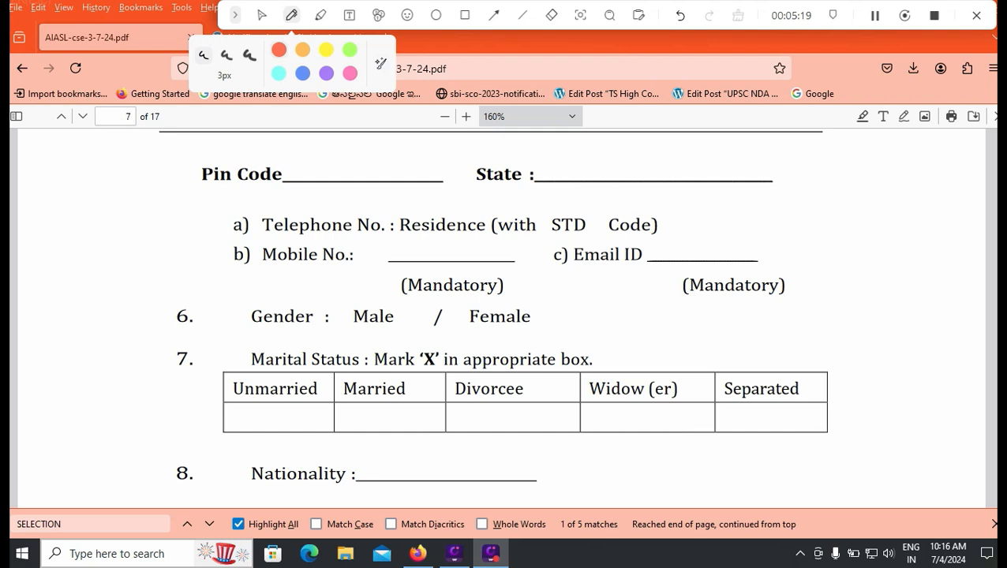
pyautogui.moveTo(264, 411)
pyautogui.mouseDown()
pyautogui.moveTo(284, 417)
pyautogui.moveTo(259, 423)
pyautogui.mouseUp()
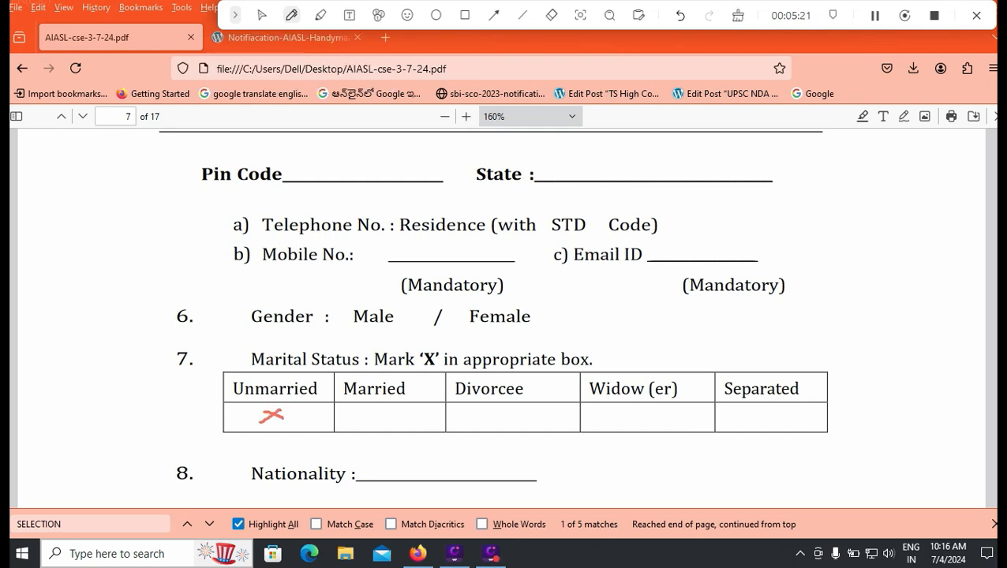
pyautogui.moveTo(376, 413)
pyautogui.mouseDown()
pyautogui.moveTo(405, 415)
pyautogui.moveTo(382, 425)
pyautogui.mouseUp()
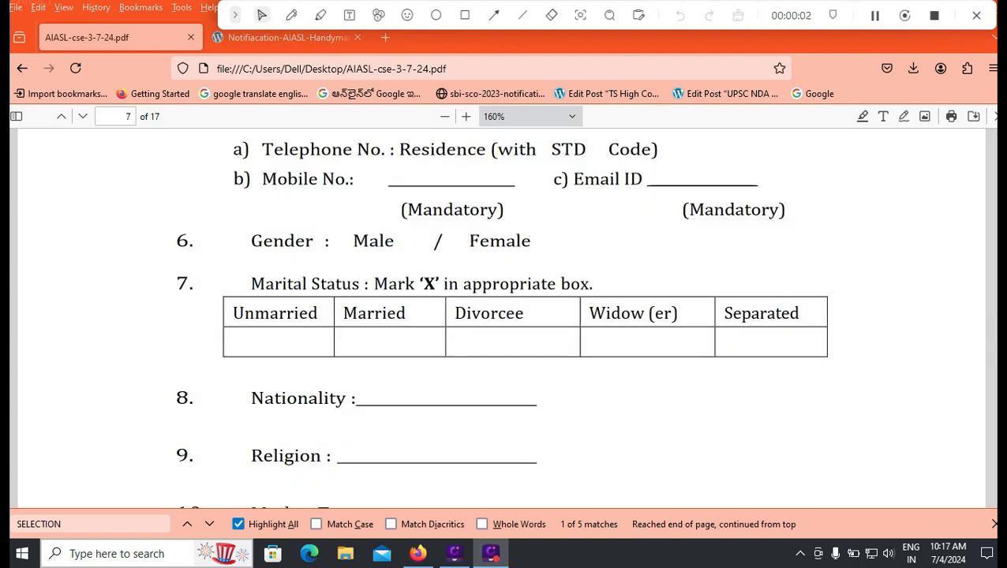
# - Read items 8–13, selecting No on the Ex-Serviceman question, and continue to page 8
pyautogui.scroll(-2, 502, 316)
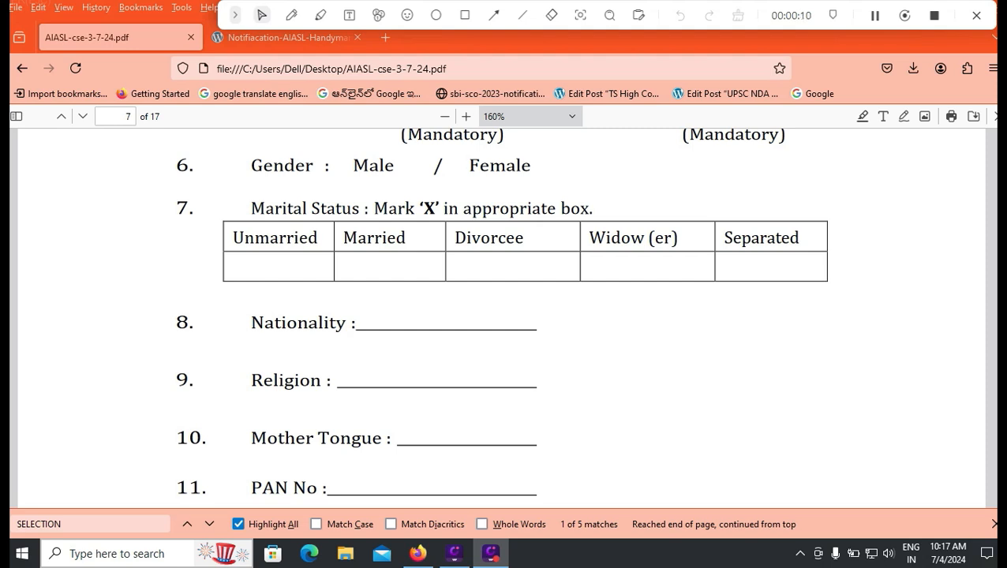
pyautogui.scroll(-2, 501, 315)
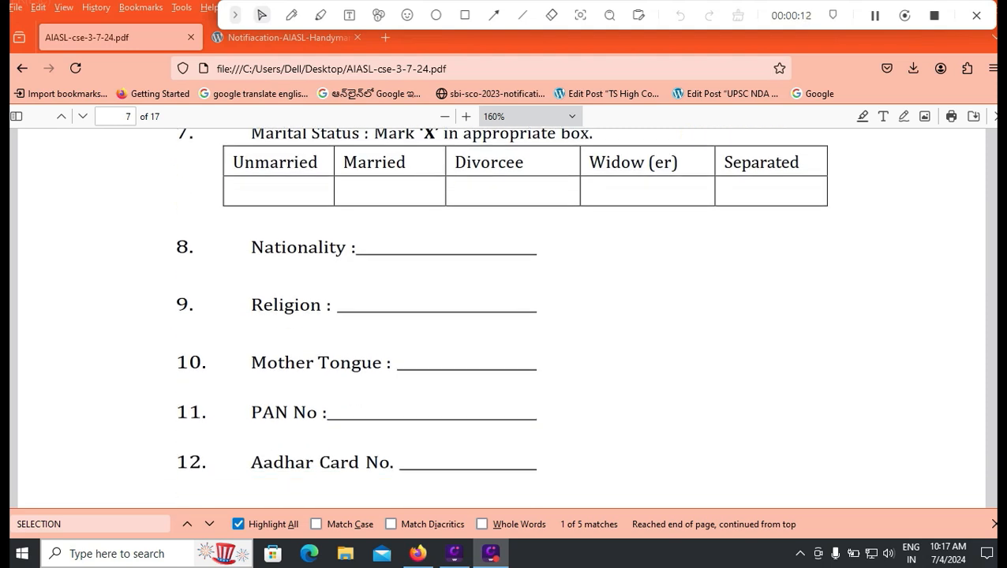
pyautogui.scroll(-4, 502, 315)
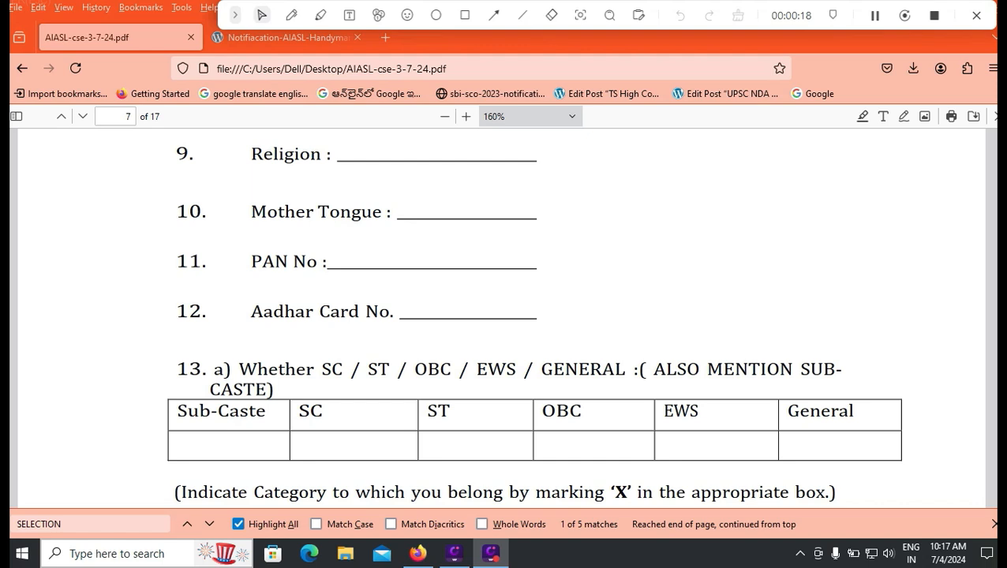
pyautogui.scroll(-2, 505, 316)
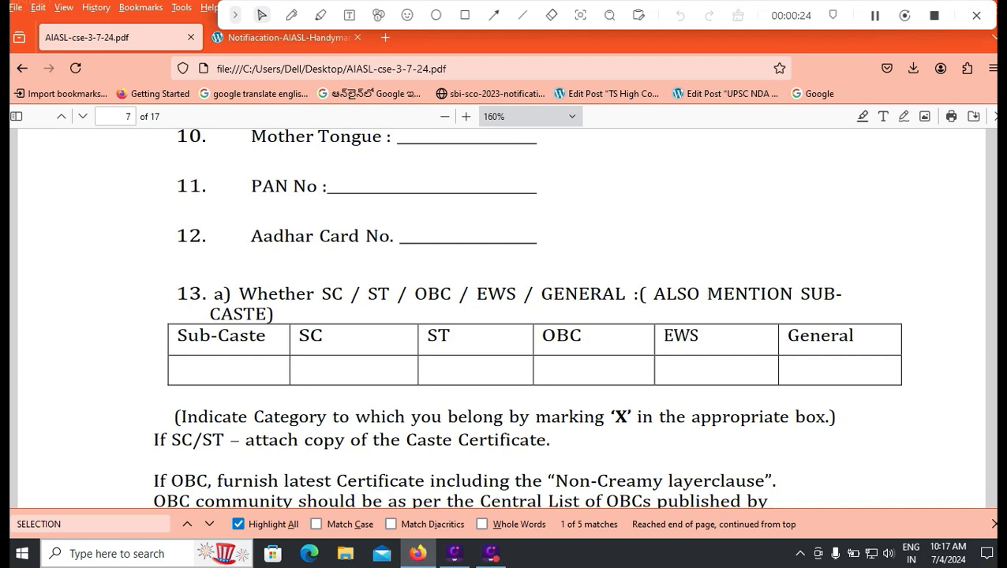
pyautogui.scroll(-2, 503, 316)
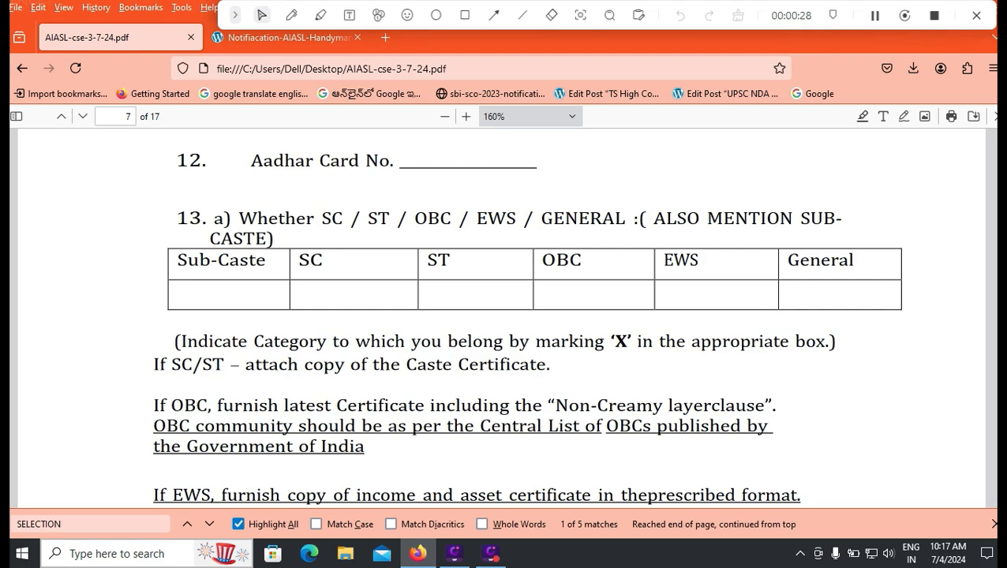
pyautogui.scroll(-4, 503, 316)
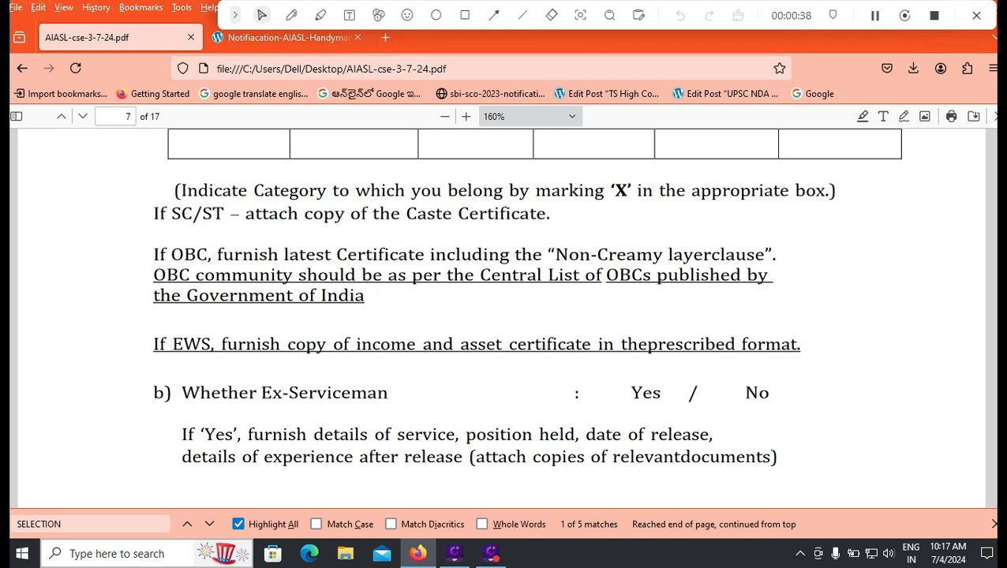
pyautogui.moveTo(745, 393); pyautogui.dragTo(759, 393)
pyautogui.scroll(-2, 500, 315)
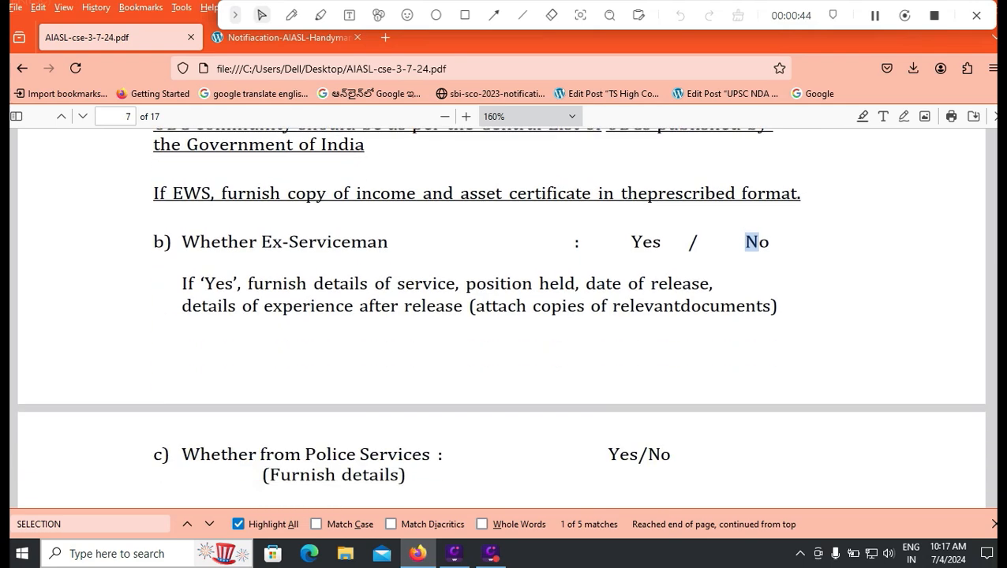
pyautogui.scroll(-1, 500, 315)
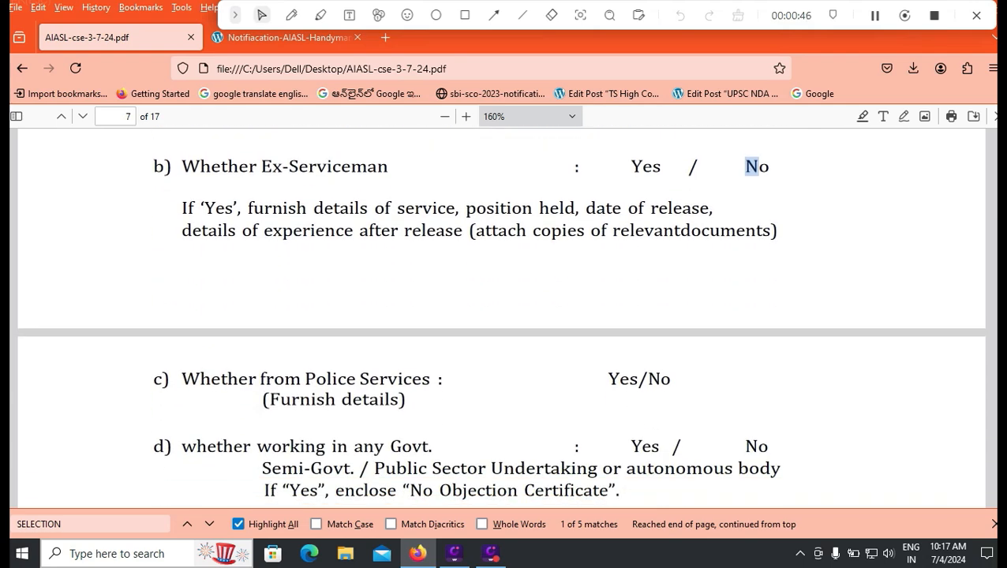
pyautogui.scroll(-1, 500, 315)
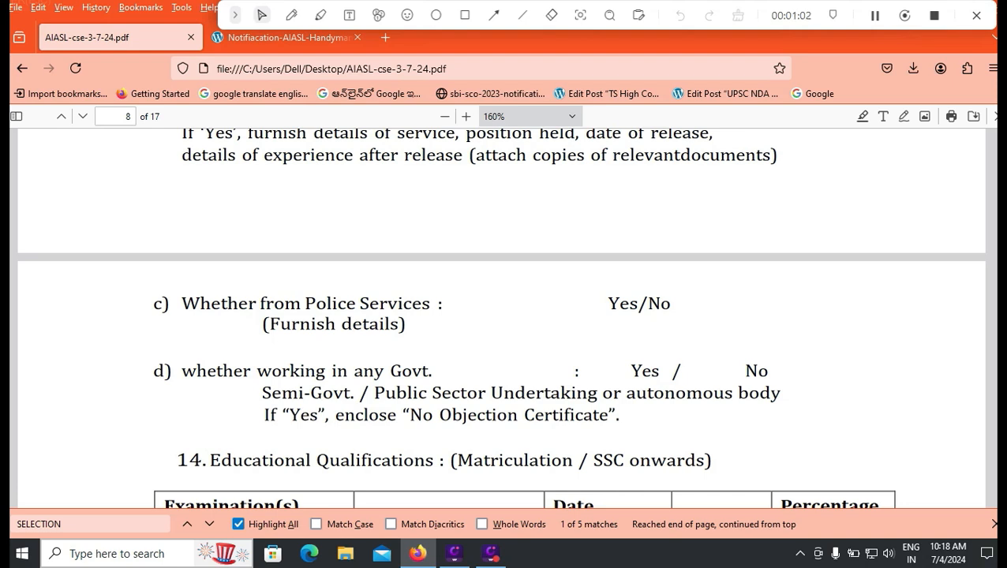
# - Scroll through the Educational Qualifications table down to item 15, Fluency in languages
pyautogui.scroll(-3, 502, 316)
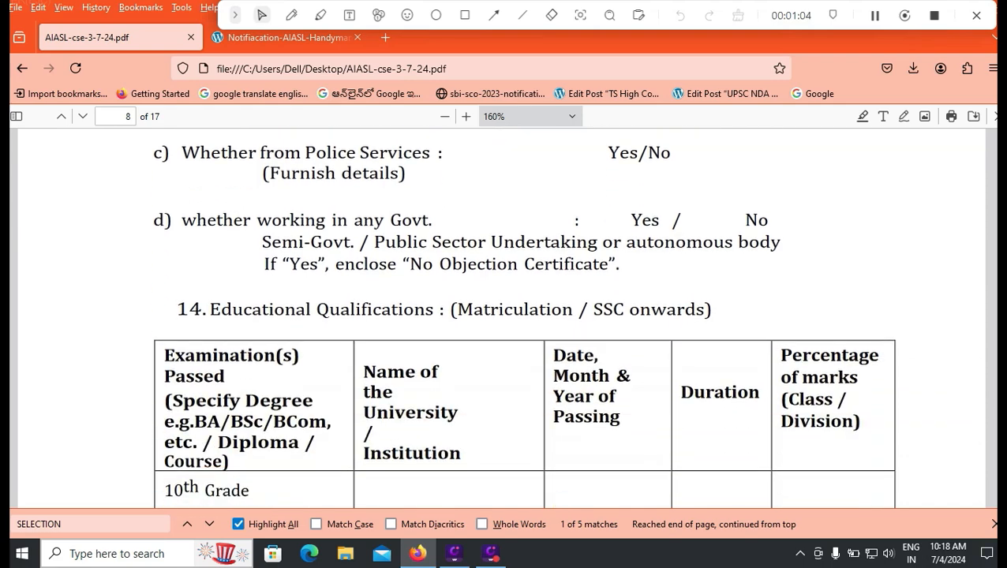
pyautogui.scroll(-1, 502, 315)
pyautogui.scroll(-1, 501, 316)
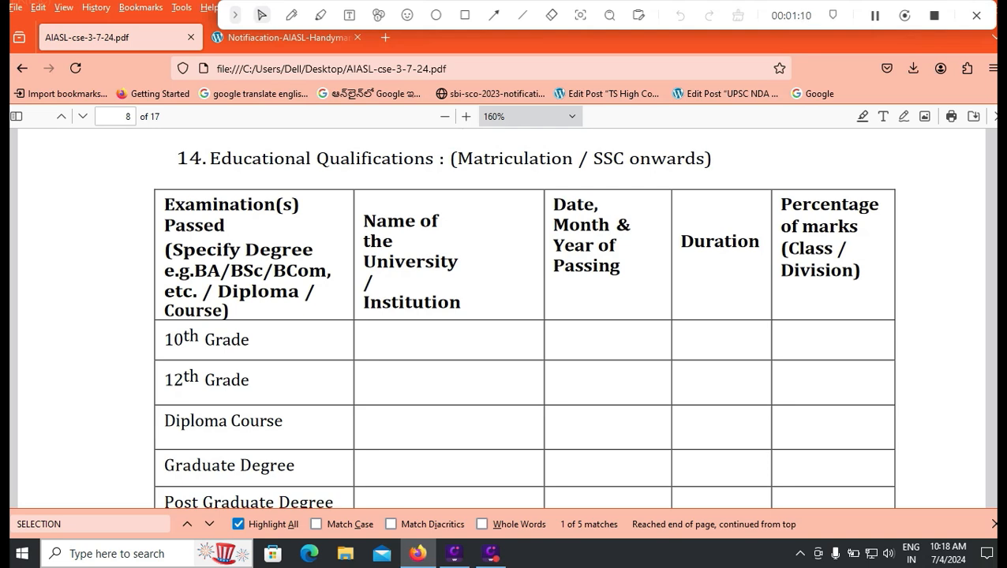
pyautogui.scroll(-2, 502, 315)
pyautogui.scroll(1, 523, 315)
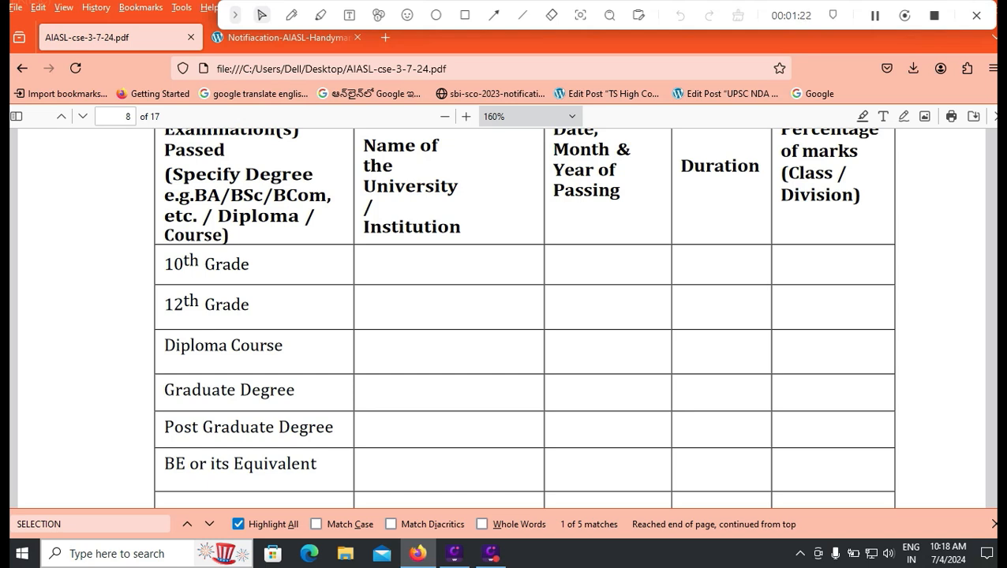
pyautogui.scroll(-6, 524, 315)
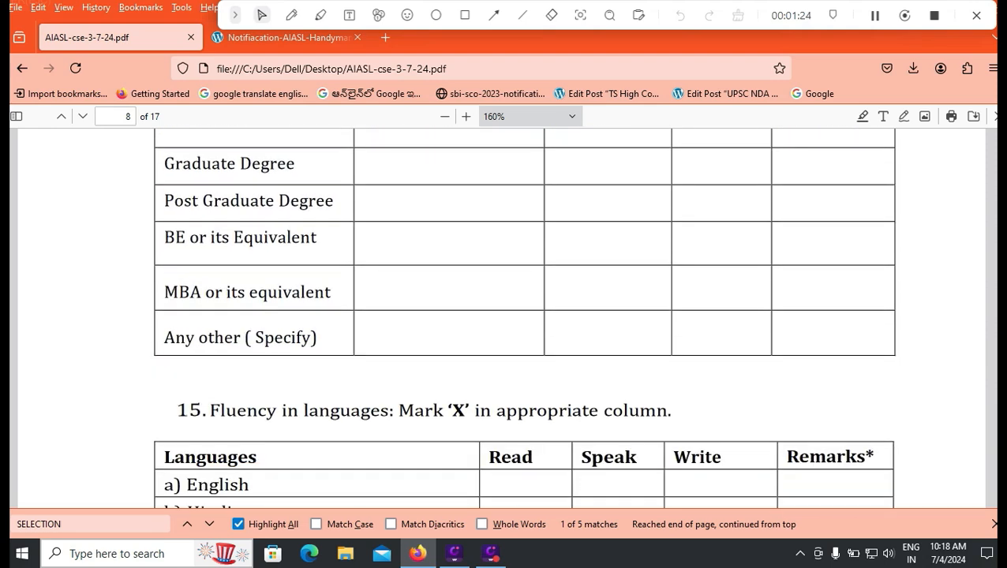
# - Draw red X marks in the Read and Write columns of the English row
pyautogui.scroll(-3, 524, 316)
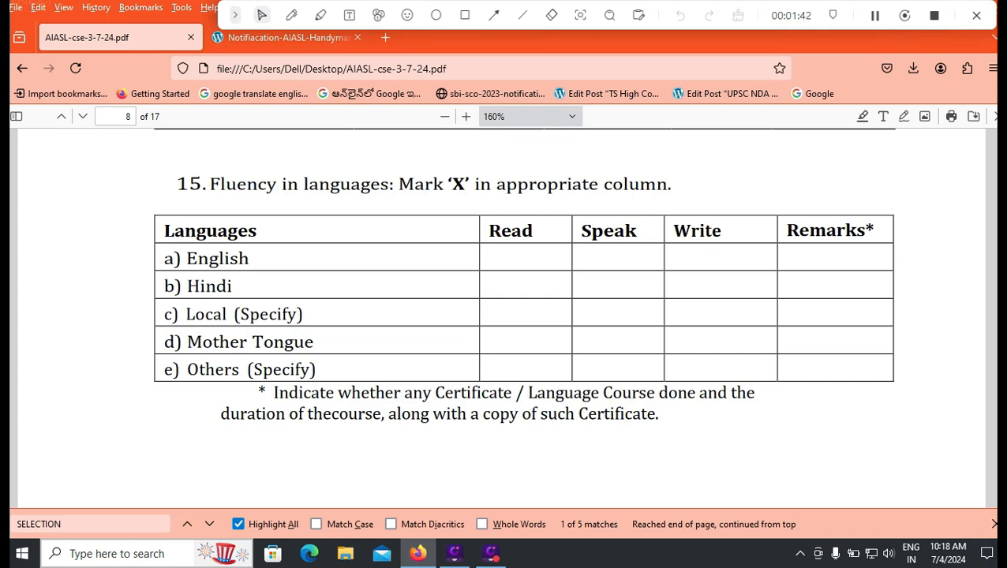
pyautogui.click(291, 15)
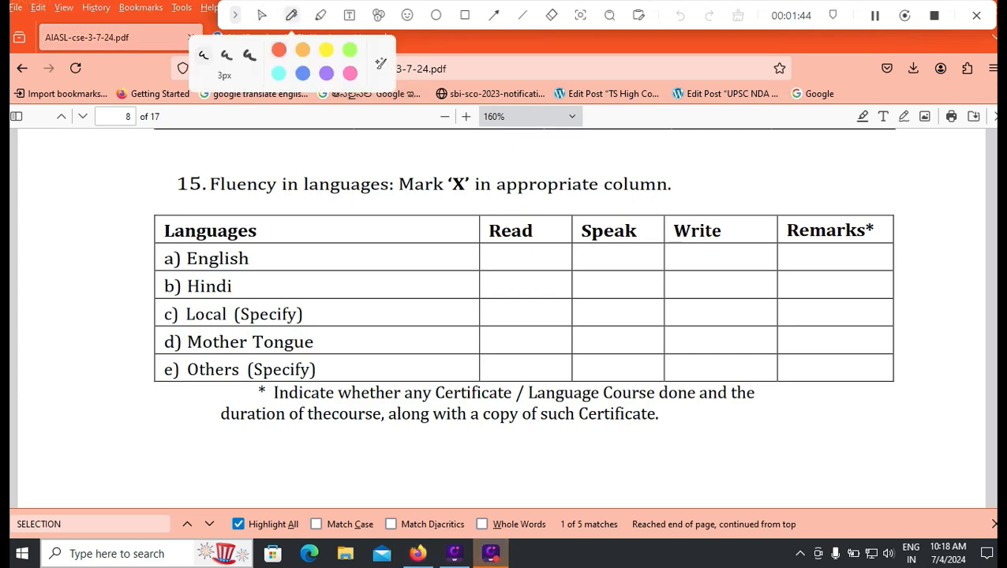
pyautogui.moveTo(512, 253)
pyautogui.mouseDown()
pyautogui.moveTo(524, 262)
pyautogui.moveTo(506, 265)
pyautogui.mouseUp()
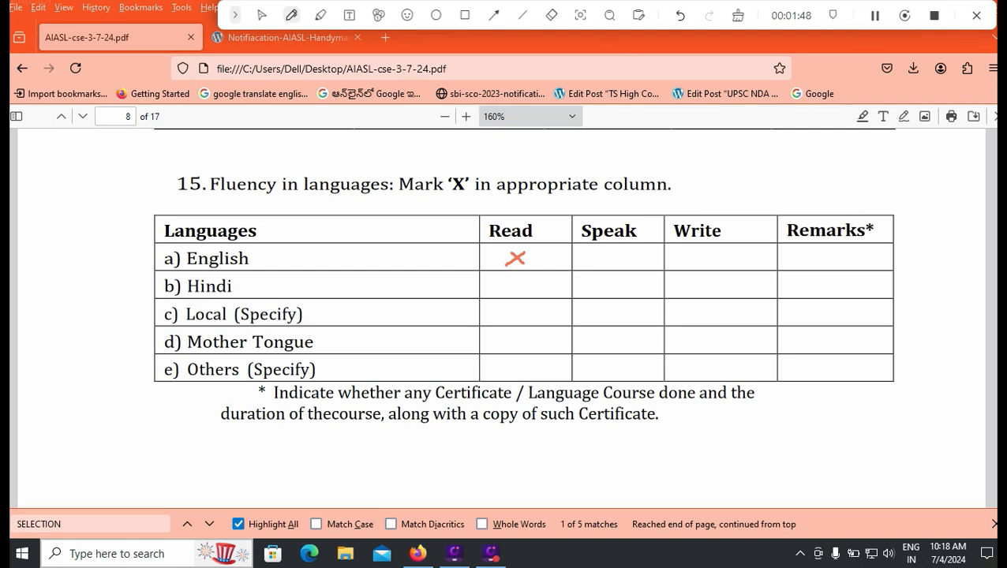
pyautogui.moveTo(700, 247)
pyautogui.mouseDown()
pyautogui.moveTo(721, 258)
pyautogui.moveTo(694, 266)
pyautogui.mouseUp()
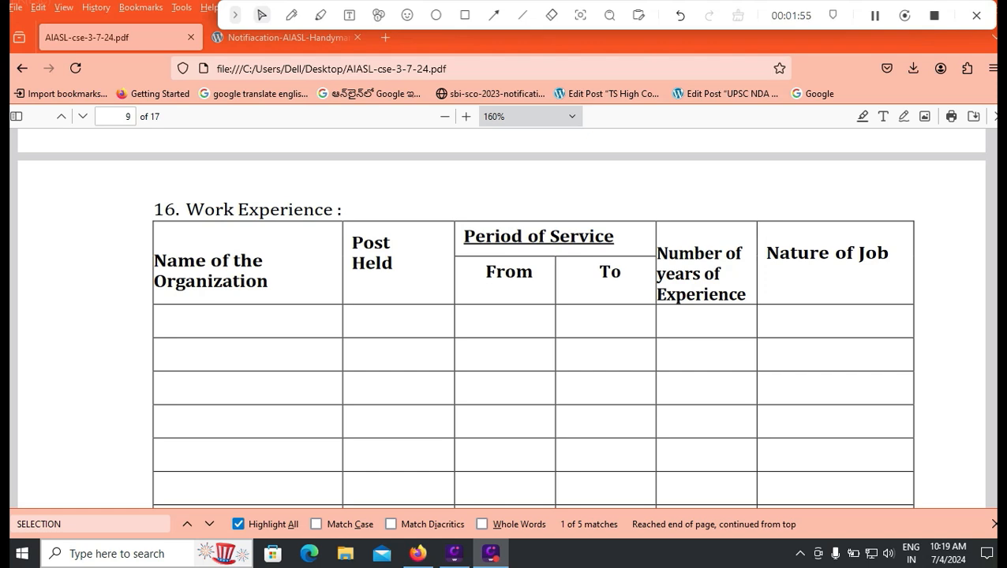
# - Scroll through sections 17–20 to page 10's Place/Date/Signature lines, then back to page 8's qualifications table
pyautogui.scroll(-5, 501, 316)
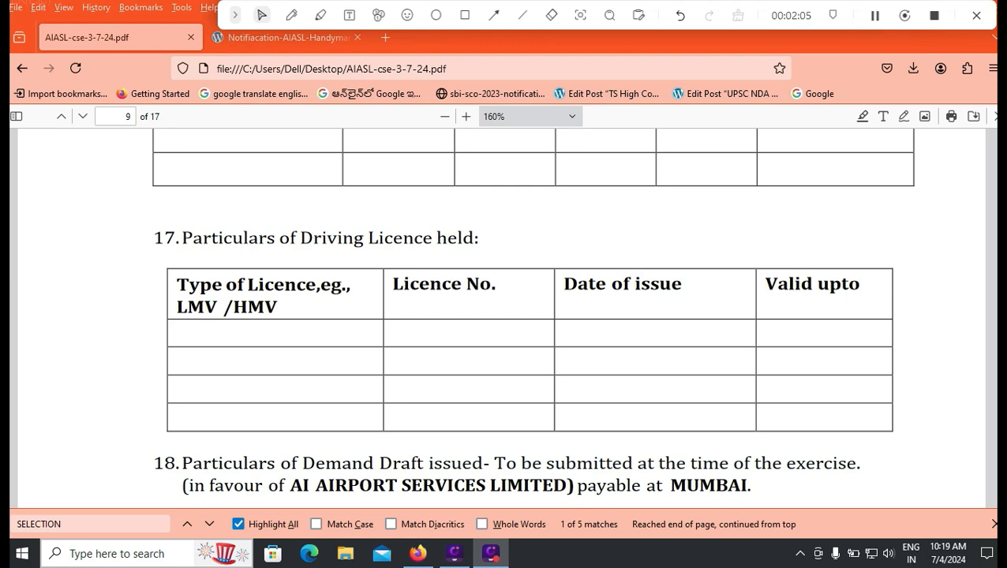
pyautogui.scroll(-2, 529, 315)
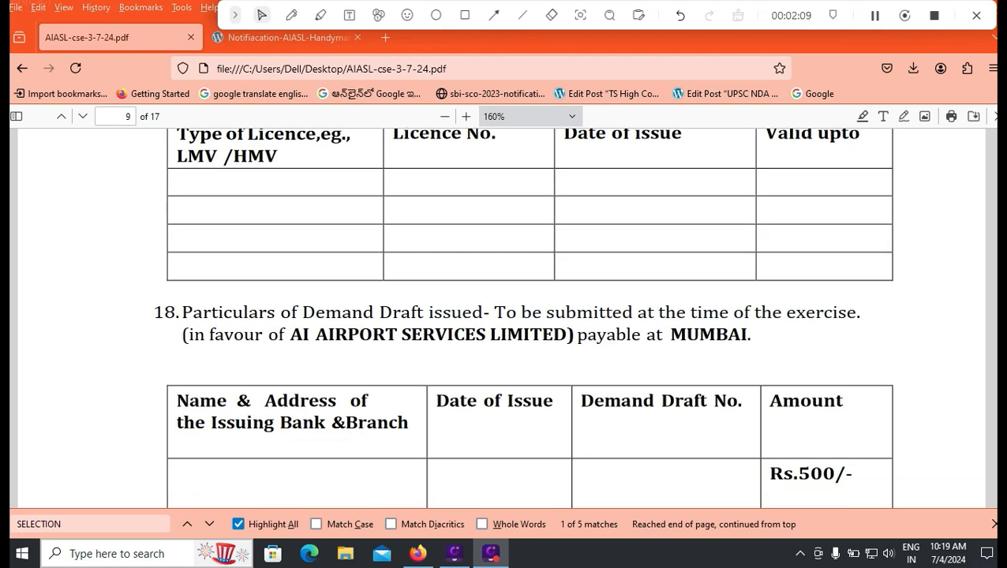
pyautogui.scroll(-1, 528, 316)
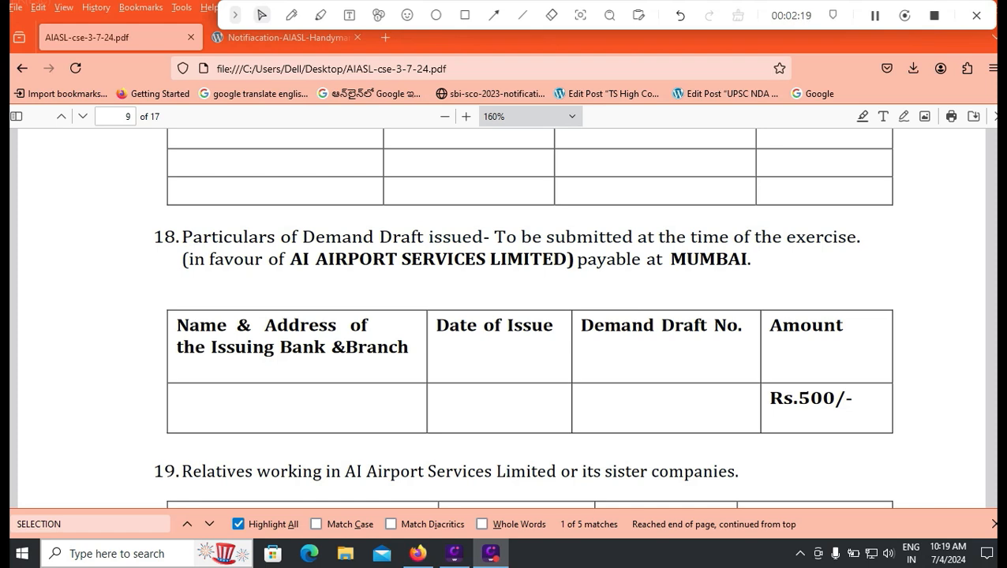
pyautogui.scroll(-3, 529, 316)
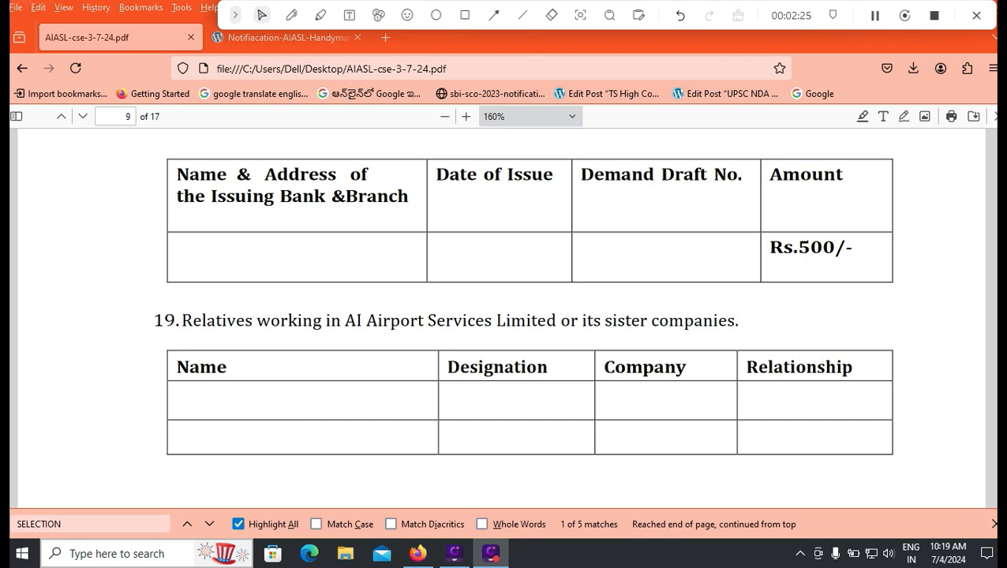
pyautogui.scroll(-3, 529, 315)
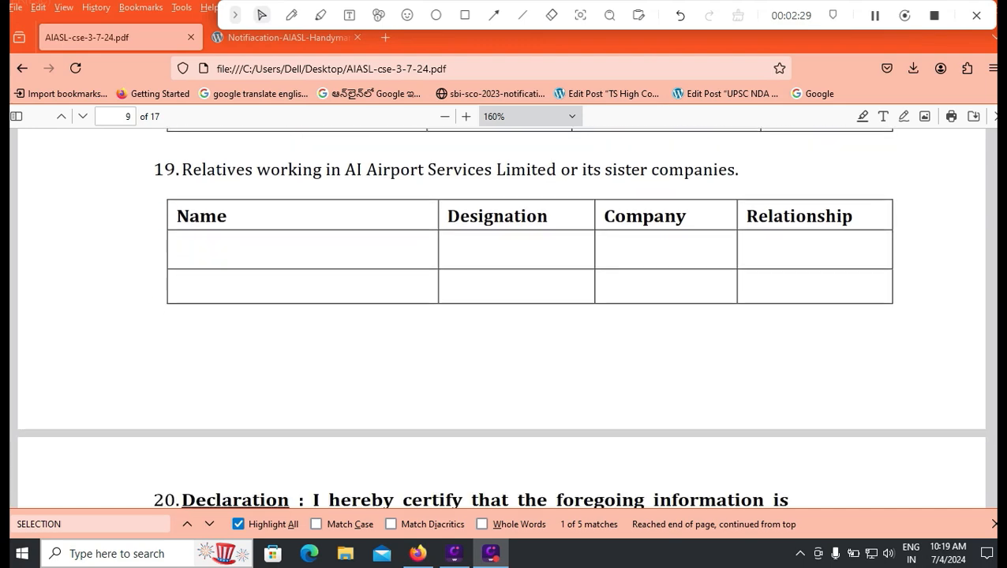
pyautogui.scroll(-3, 529, 316)
pyautogui.scroll(2, 500, 316)
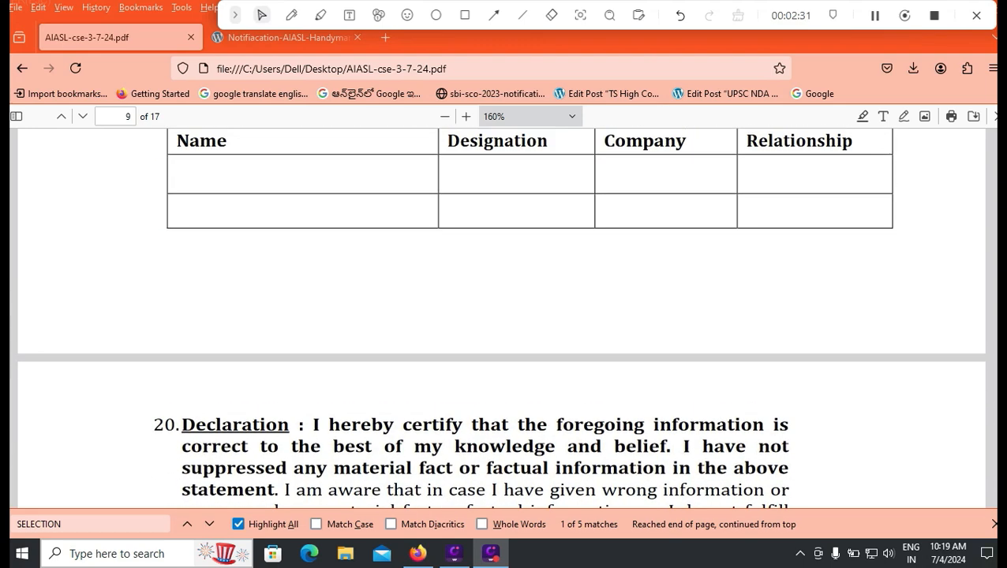
pyautogui.scroll(-2, 500, 315)
pyautogui.scroll(-4, 500, 316)
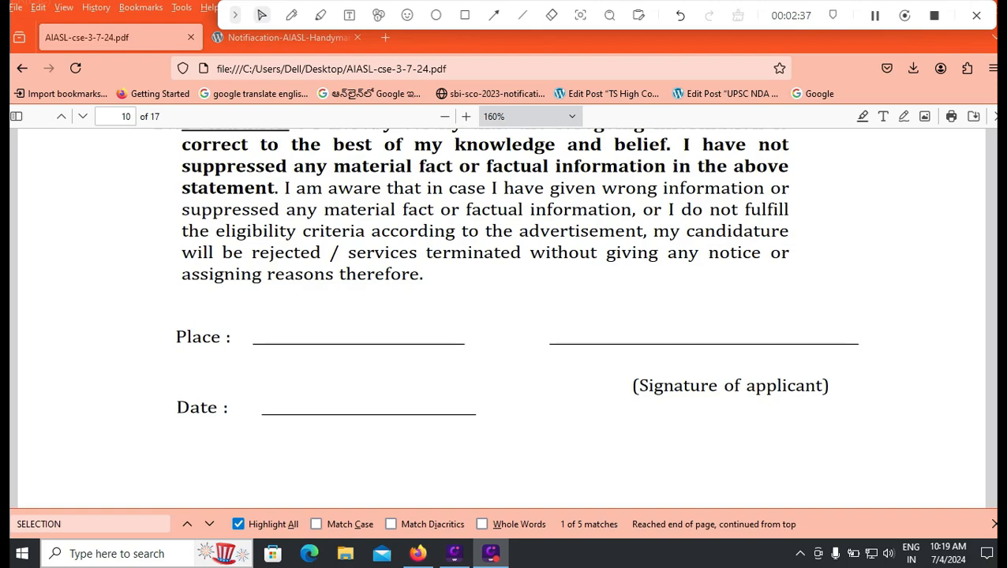
pyautogui.scroll(-8, 502, 318)
pyautogui.scroll(8, 502, 318)
pyautogui.scroll(15, 501, 318)
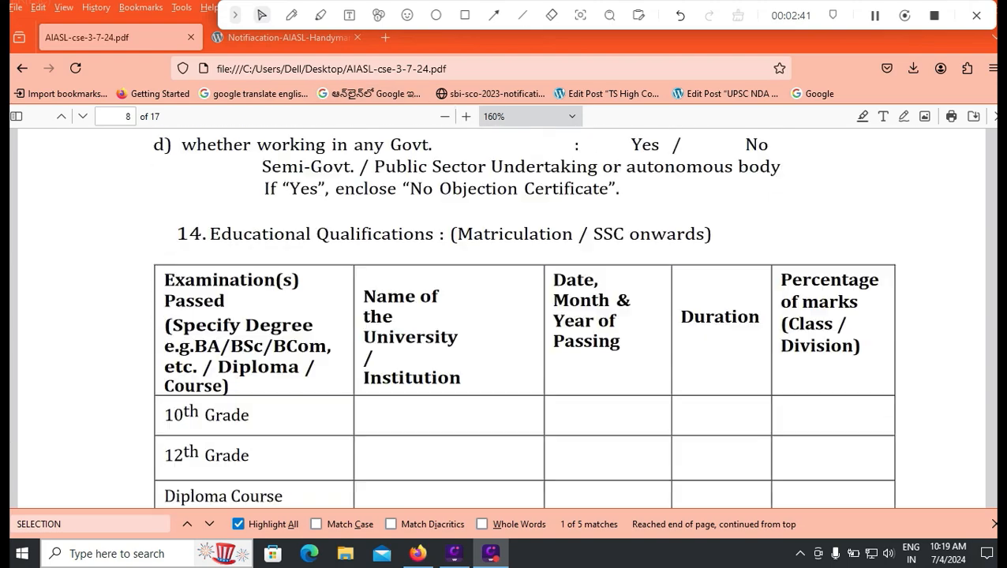
# - Follow page 4's forms.gle link to the AI Airport Services Limited application form
pyautogui.scroll(20, 501, 318)
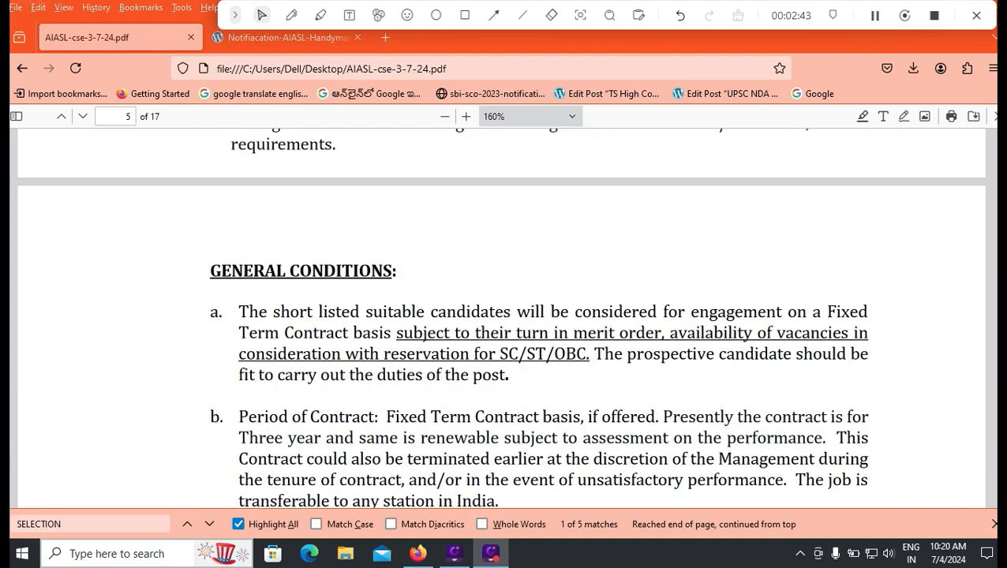
pyautogui.scroll(14, 501, 318)
pyautogui.scroll(-4, 501, 318)
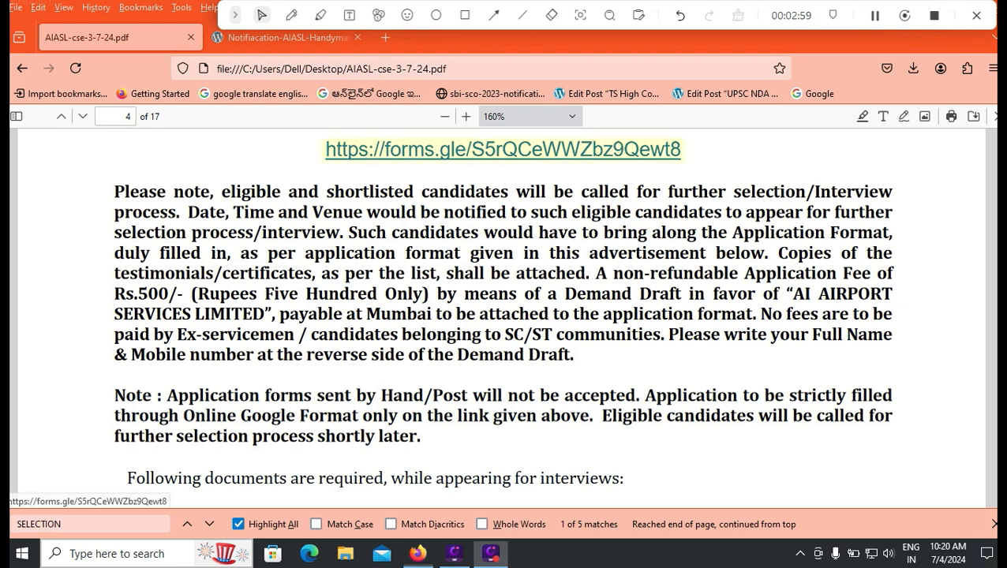
pyautogui.click(503, 149)
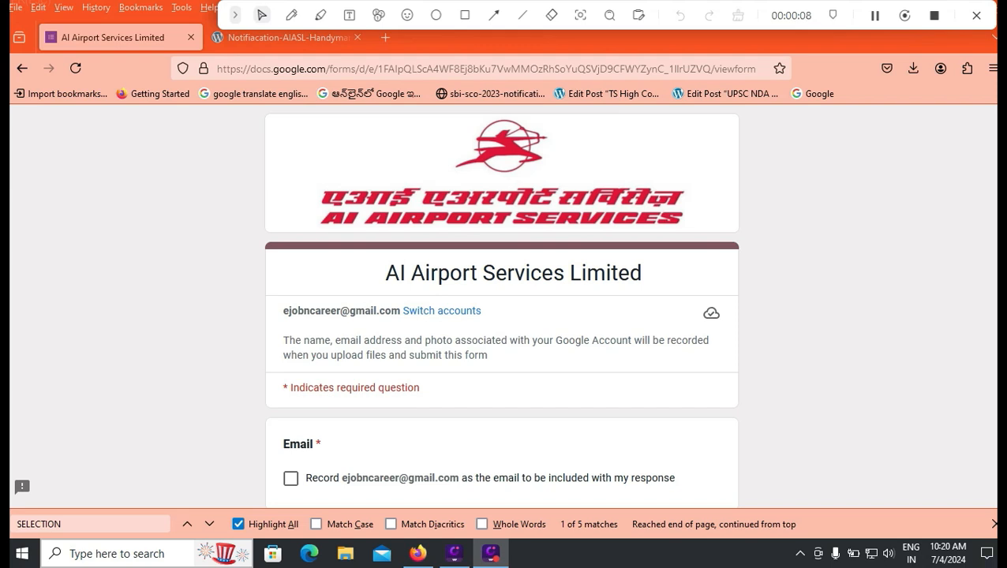
# - Tick the option to record the account email and tick Mumbai as the station
pyautogui.scroll(-3, 502, 303)
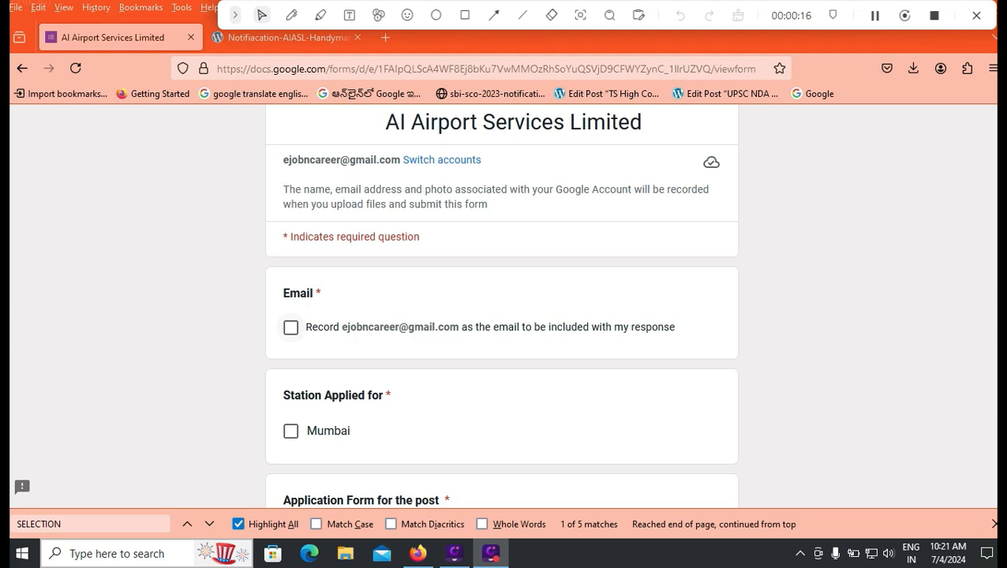
pyautogui.click(291, 326)
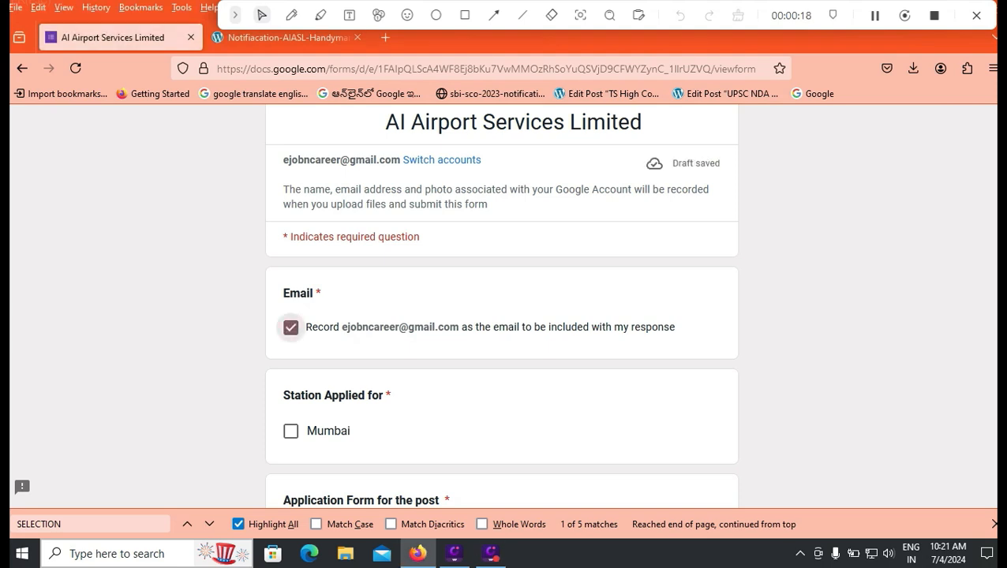
pyautogui.scroll(-1, 290, 326)
pyautogui.click(290, 355)
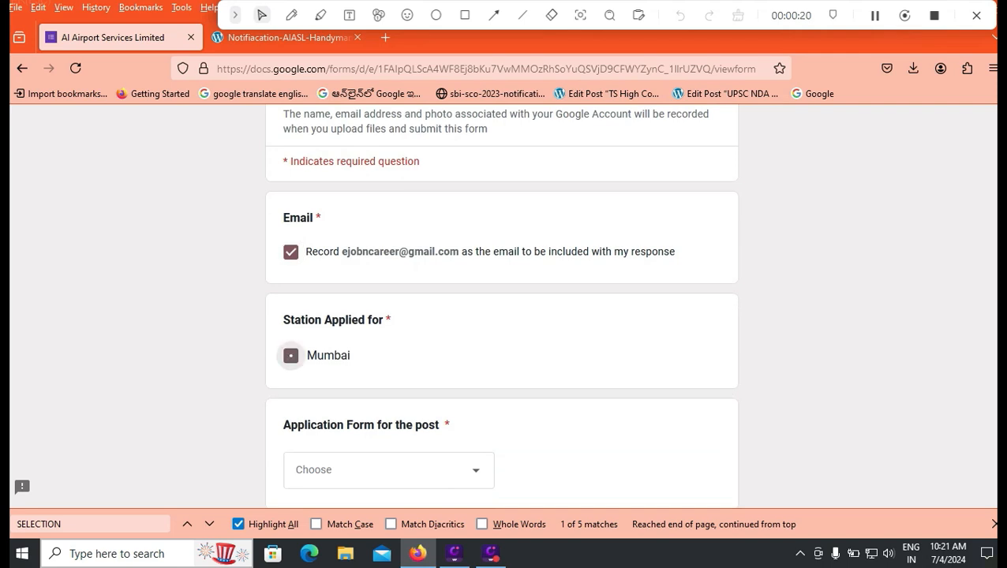
# - Choose Customer Service Executive as the post applied for
pyautogui.scroll(-1, 290, 355)
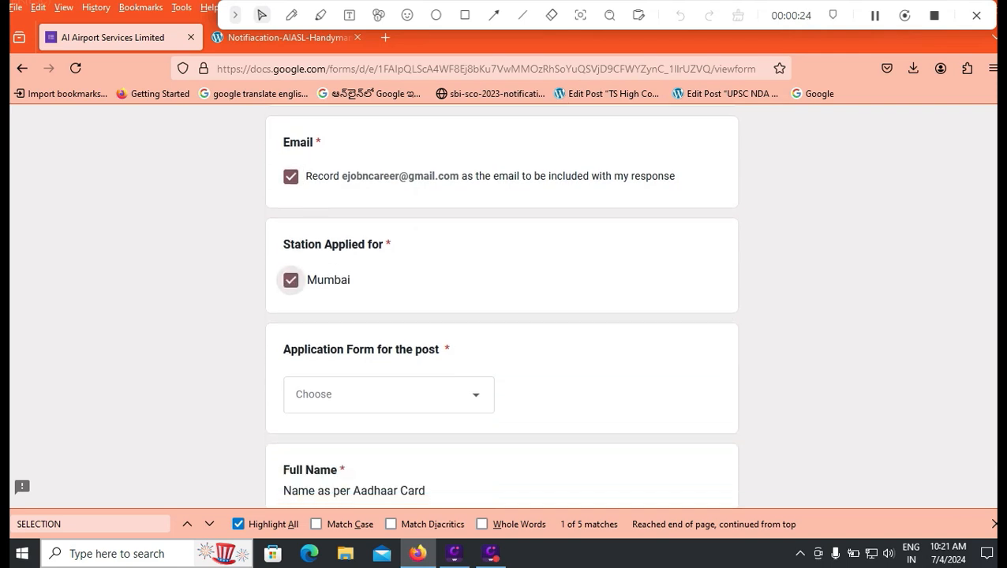
pyautogui.click(389, 395)
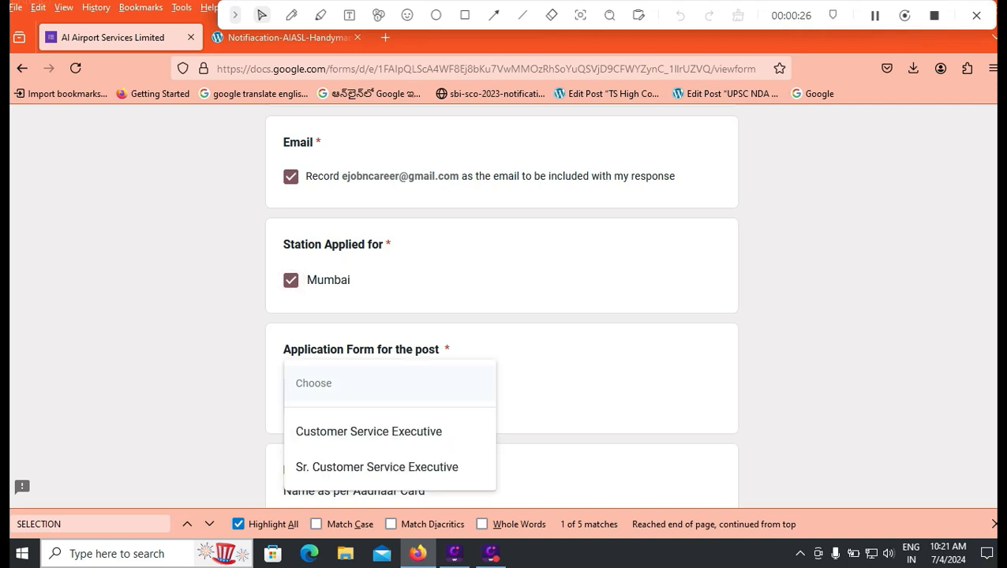
pyautogui.scroll(-1, 502, 306)
pyautogui.press('Down')
pyautogui.press('Down')
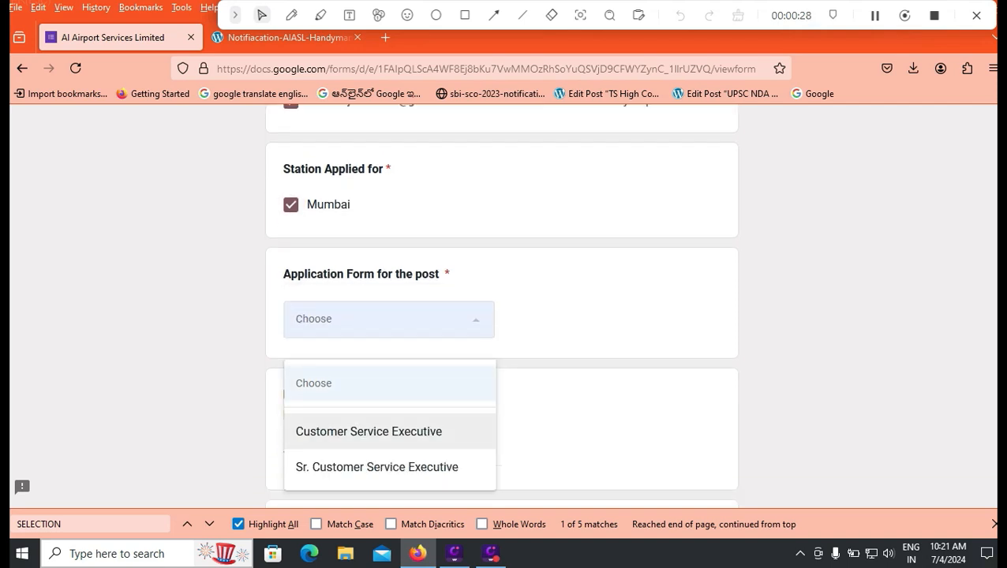
pyautogui.press('Up')
pyautogui.press('Return')
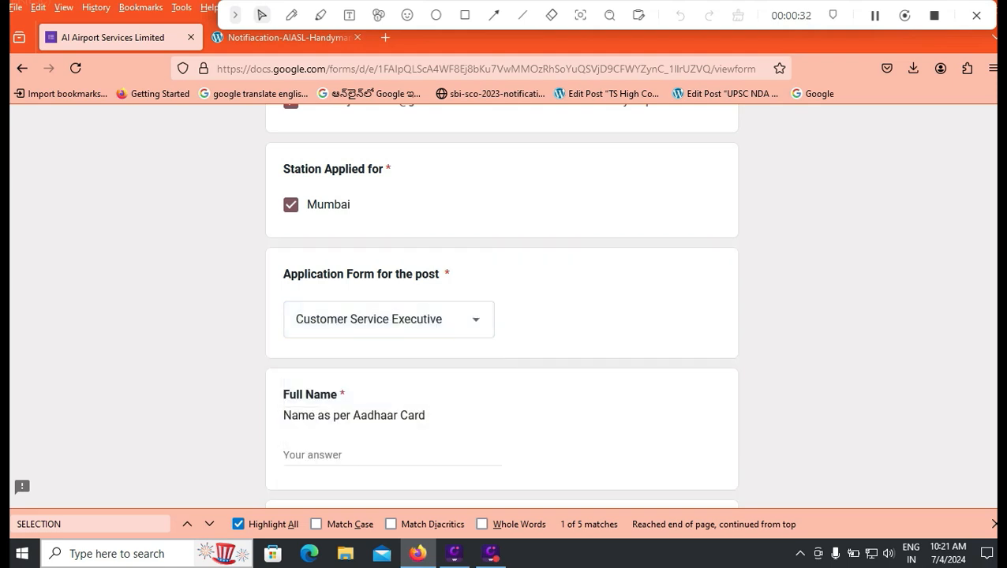
pyautogui.scroll(-1, 502, 306)
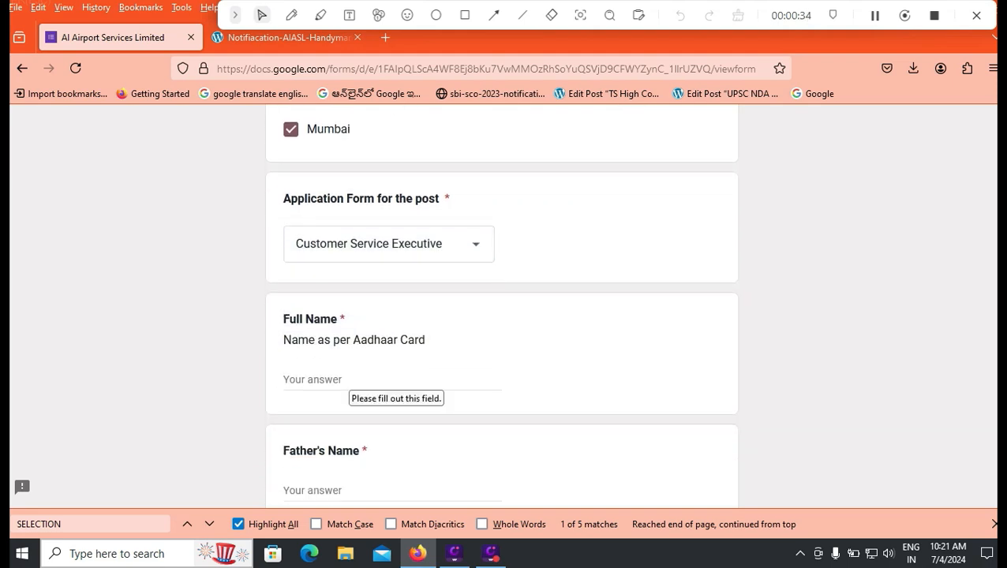
pyautogui.scroll(-2, 355, 379)
# - Check the applicant's full name and paste in the place and state of birth
pyautogui.click(393, 229)
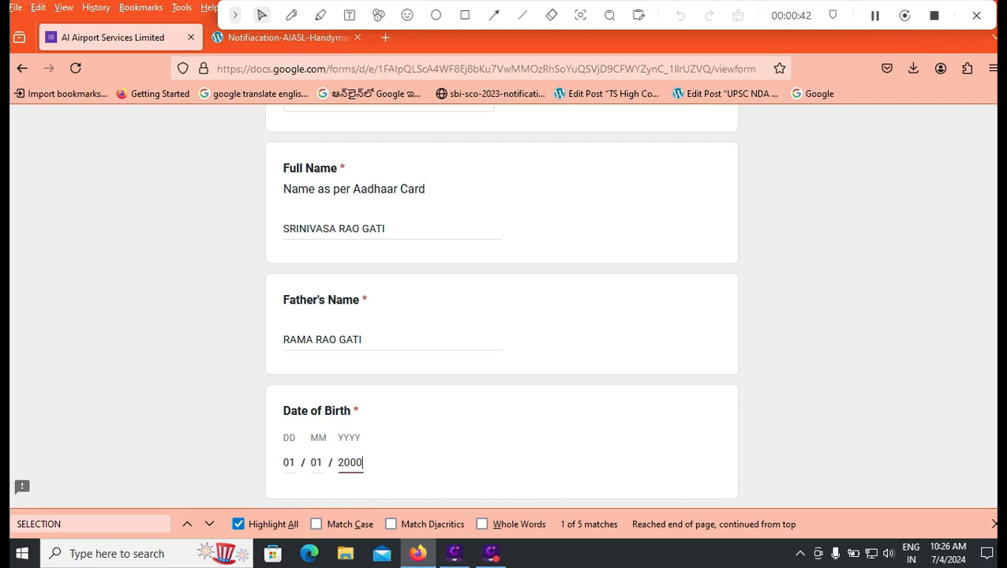
pyautogui.scroll(-2, 501, 302)
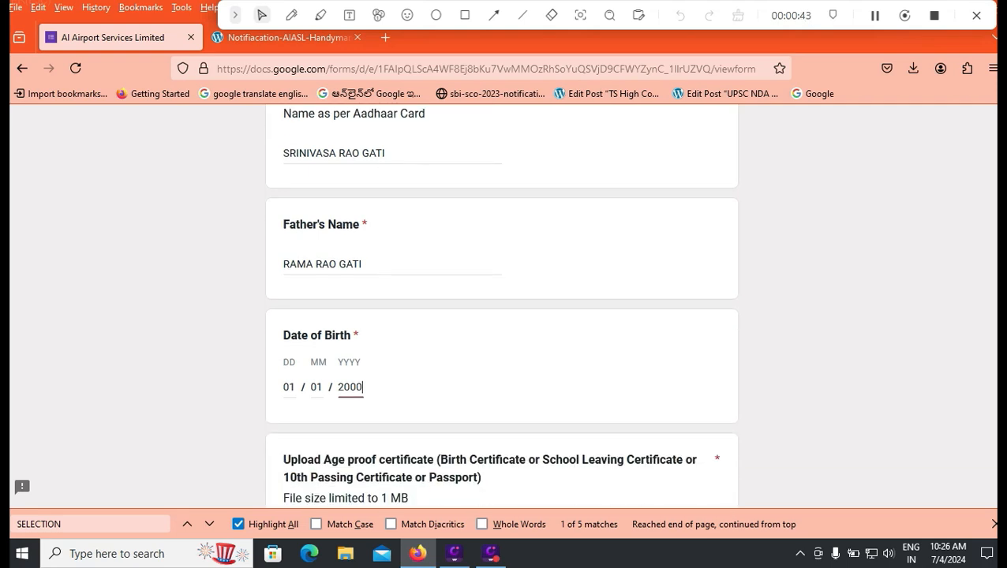
pyautogui.scroll(-2, 501, 308)
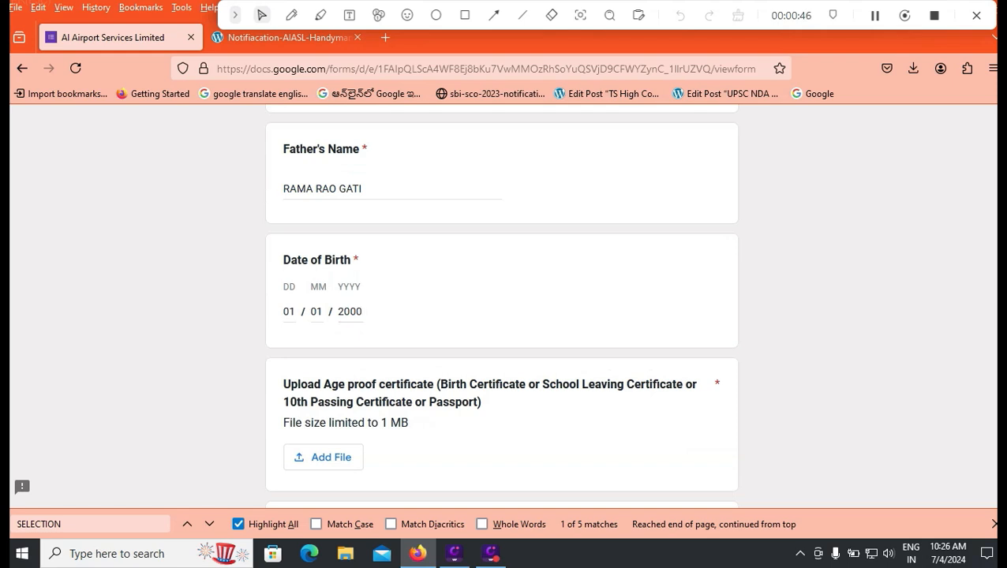
pyautogui.scroll(-2, 501, 308)
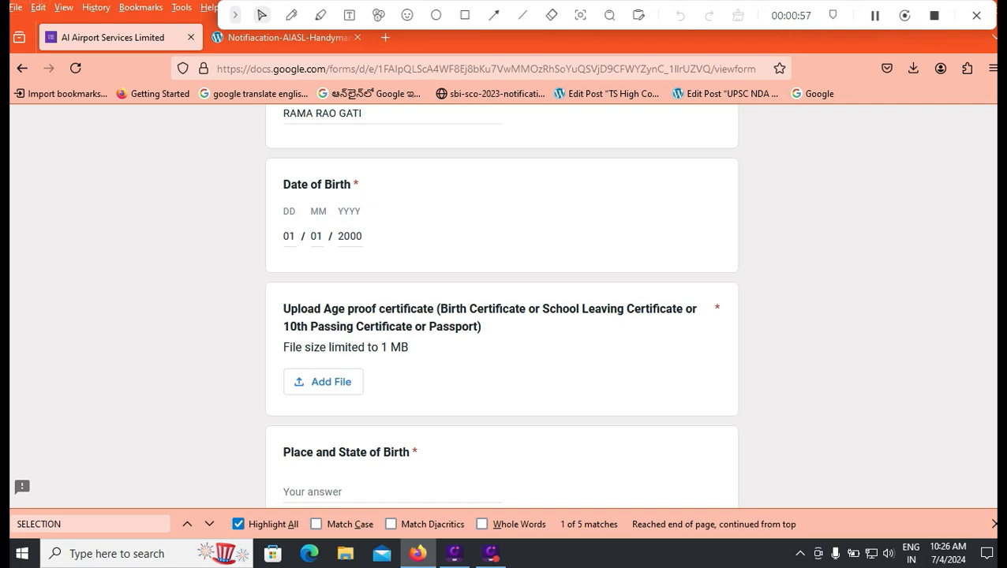
pyautogui.scroll(-2, 501, 307)
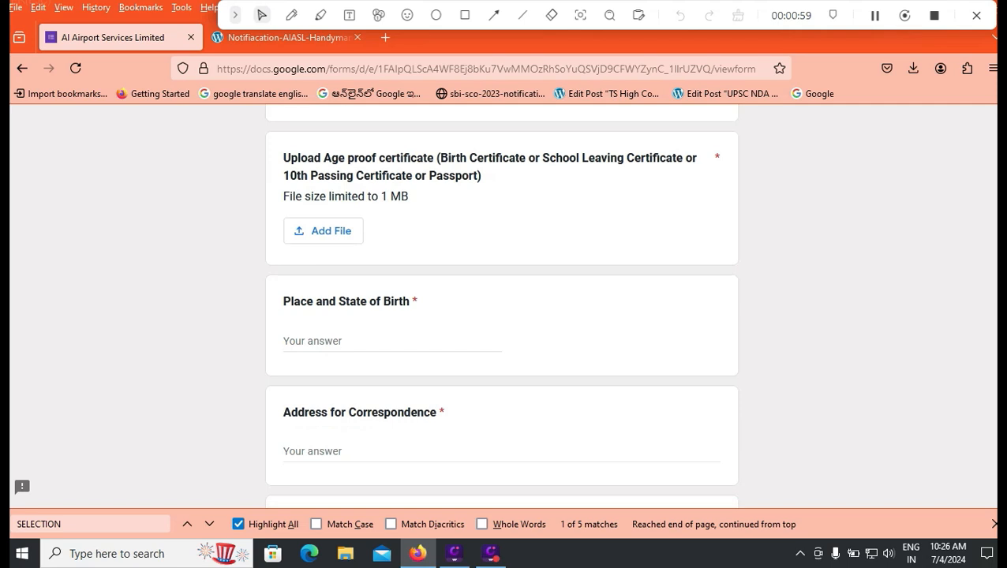
pyautogui.click(392, 341)
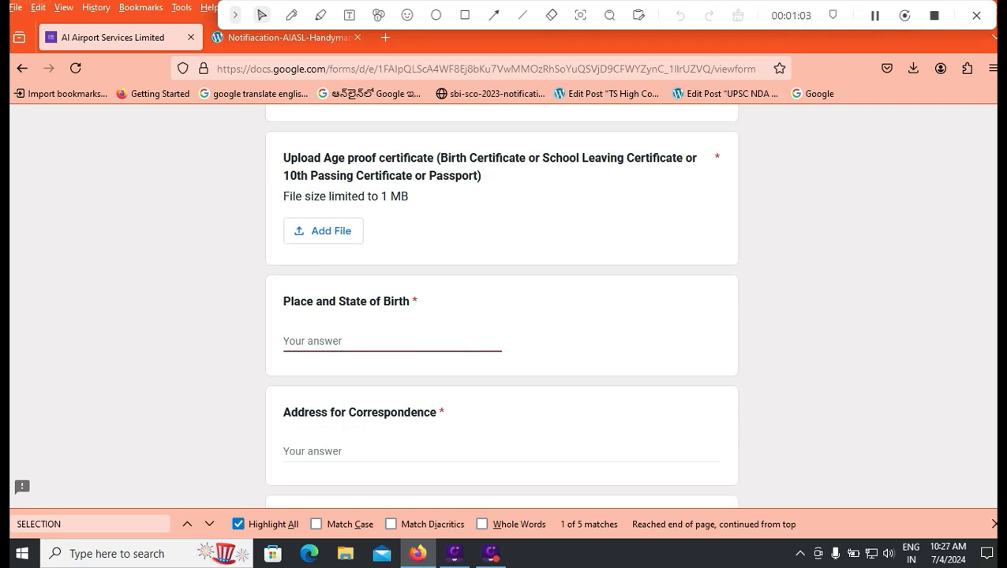
pyautogui.write('TIRUPATI, ANDHRA PRADESH')
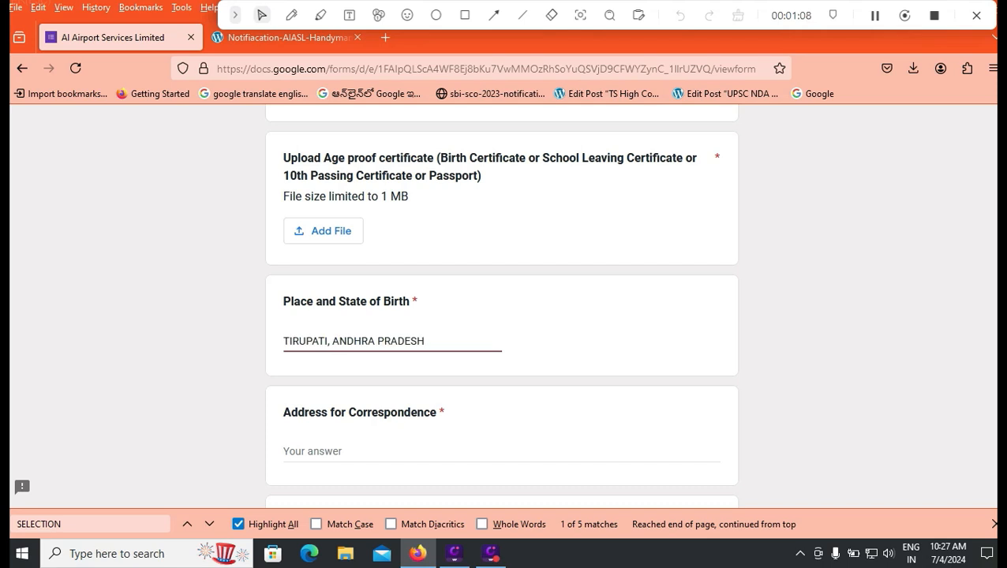
# - Enter 60A as the address for correspondence
pyautogui.scroll(-2, 501, 300)
pyautogui.press('Tab')
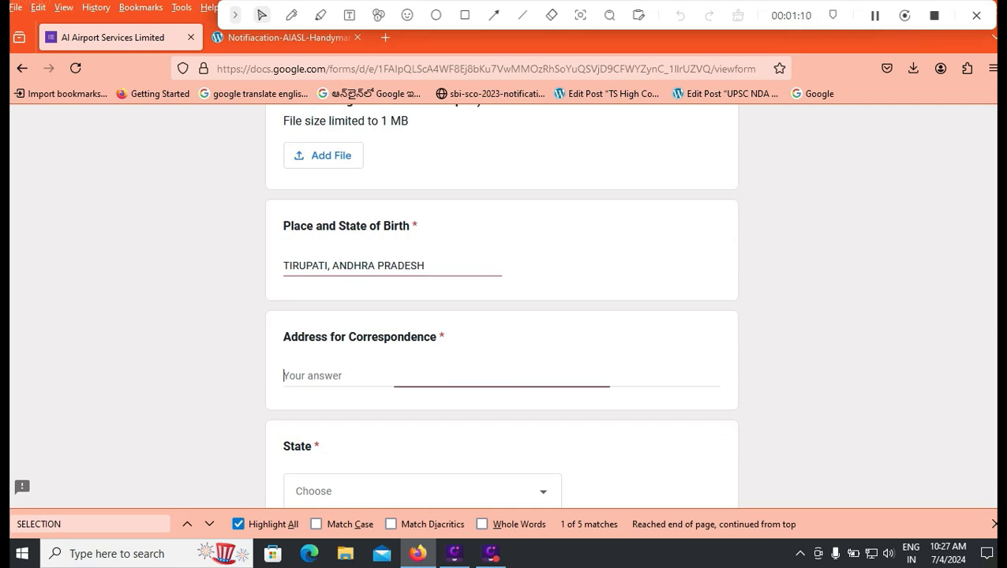
pyautogui.write('60')
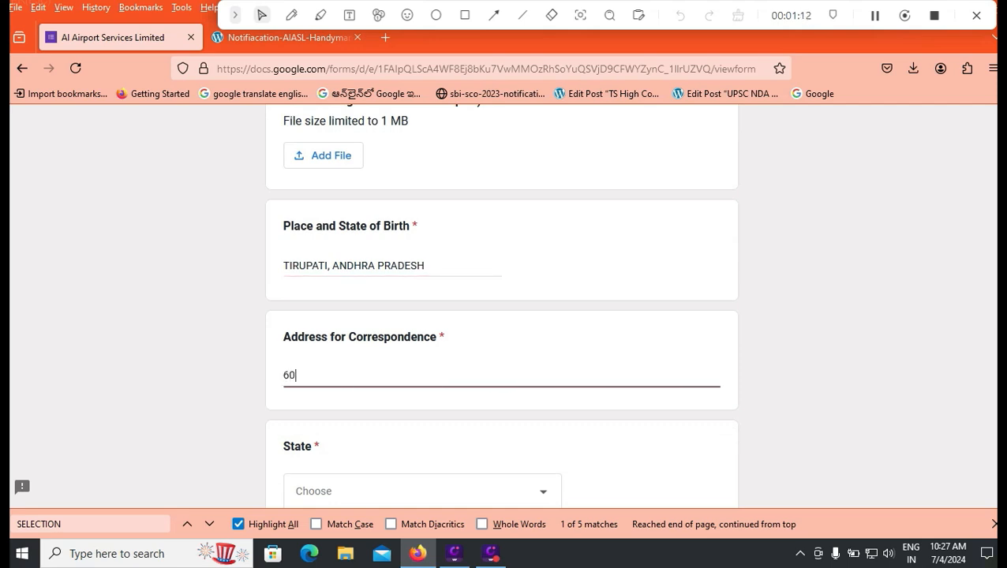
pyautogui.write('a')
pyautogui.press('BackSpace')
pyautogui.write('A')
pyautogui.scroll(-3, 502, 316)
# - Set the state to Andhra Pradesh and enter pin code 524011
pyautogui.click(422, 340)
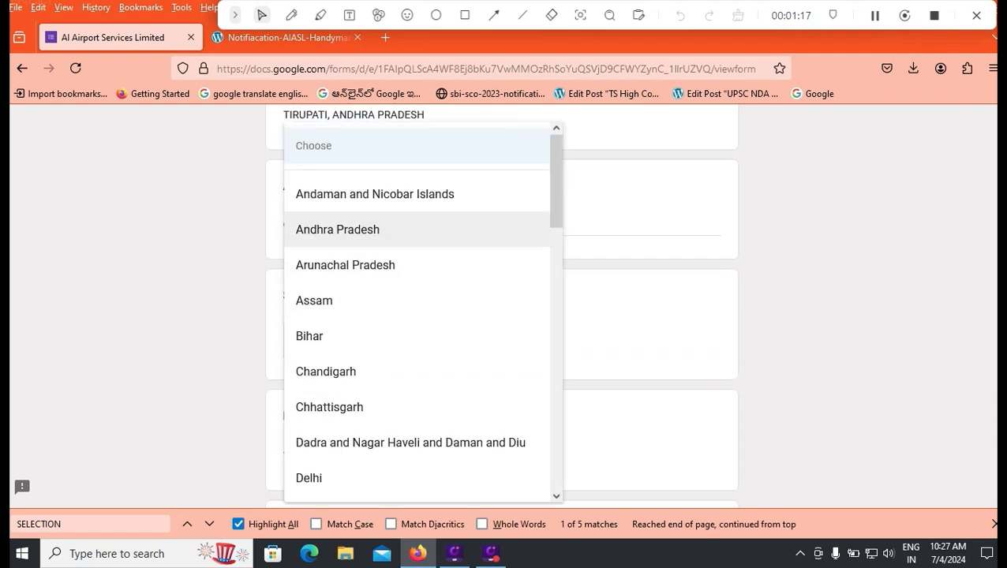
pyautogui.click(339, 228)
pyautogui.scroll(-3, 502, 316)
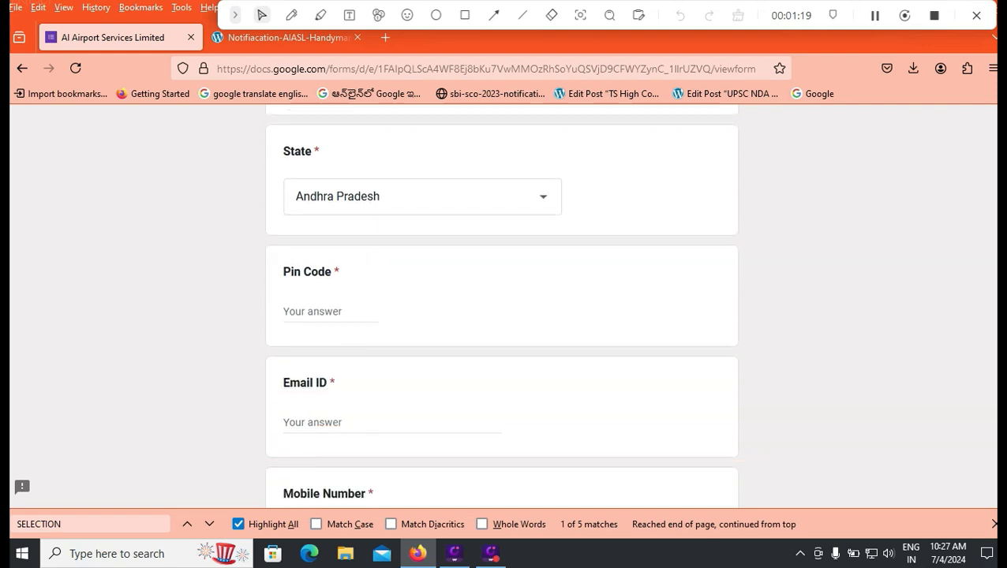
pyautogui.click(315, 304)
pyautogui.write('524011')
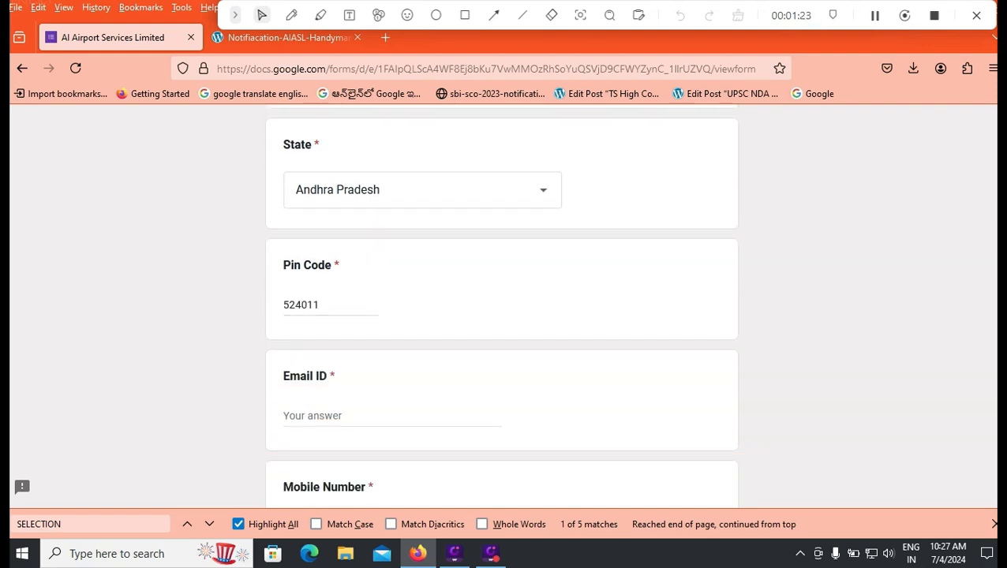
# - Enter the applicant's mobile number, passing over the Email ID and alternate mobile fields
pyautogui.click(339, 416)
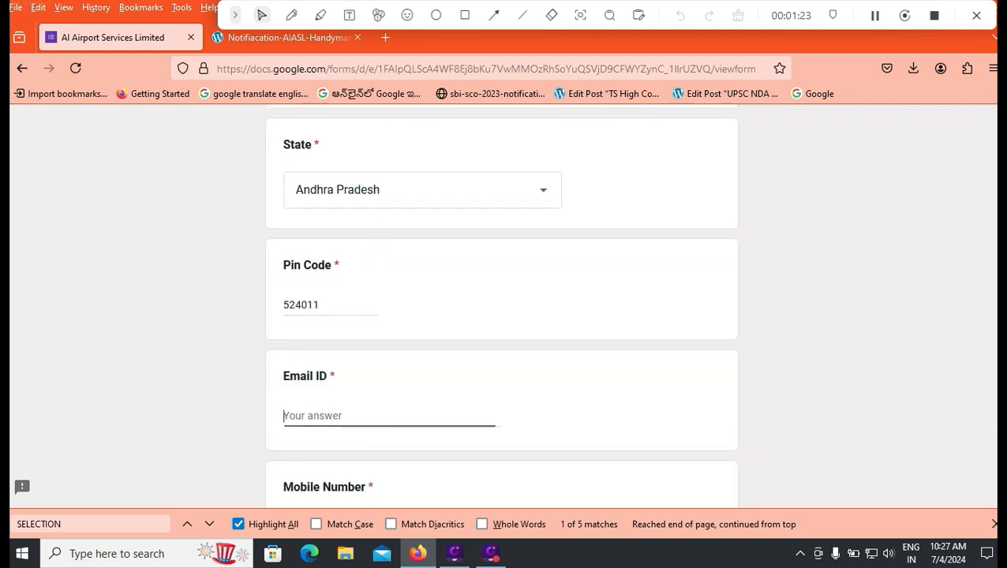
pyautogui.scroll(-2, 502, 316)
pyautogui.click(323, 377)
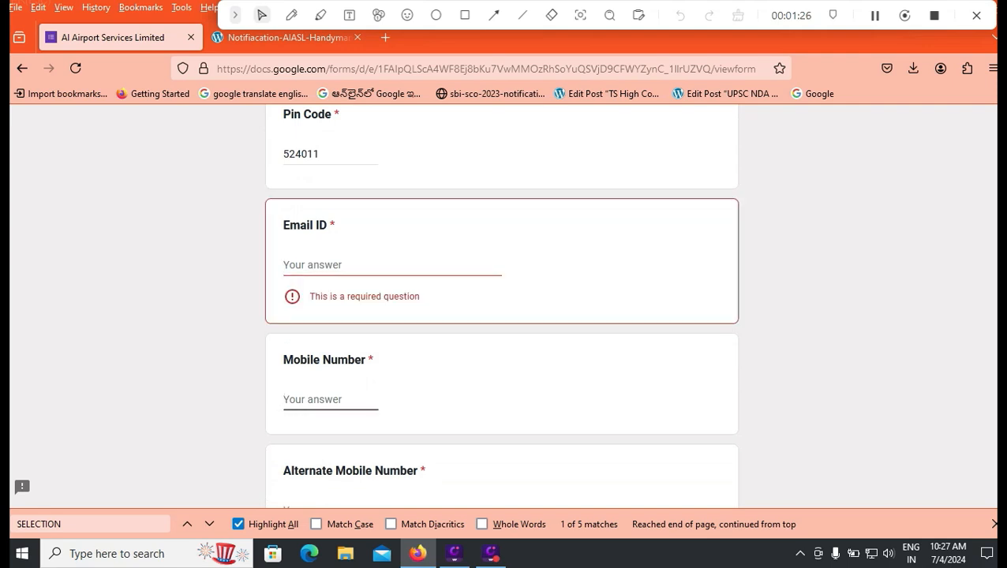
pyautogui.write('999999999')
pyautogui.scroll(-2, 502, 316)
pyautogui.click(327, 360)
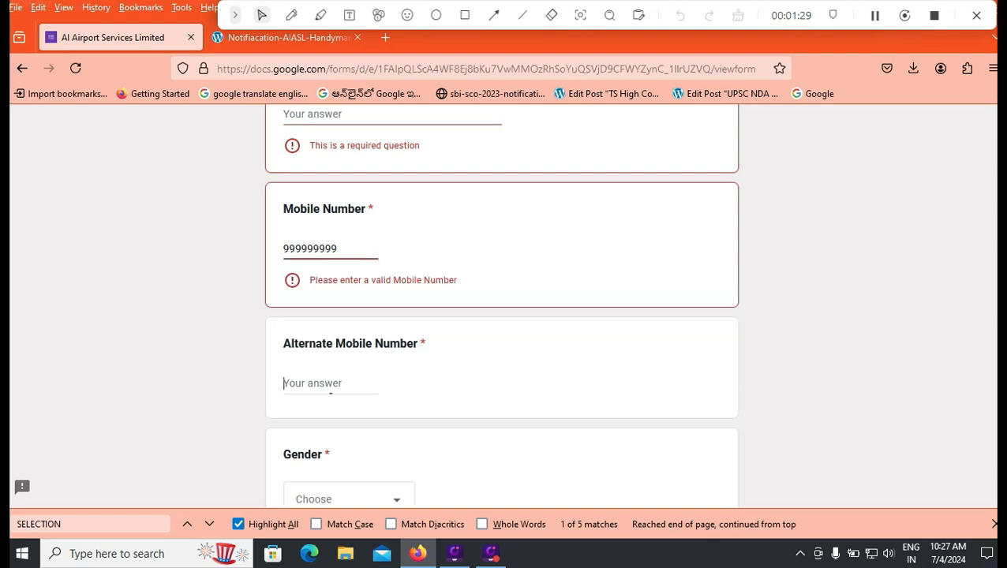
pyautogui.scroll(-2, 347, 348)
# - Choose Male as the gender and Unmarried as the marital status
pyautogui.click(347, 348)
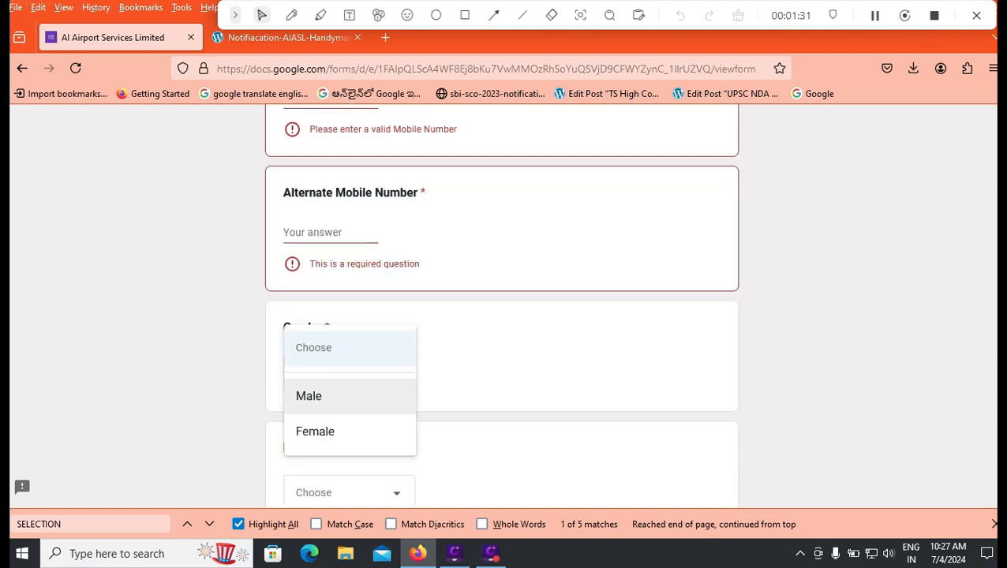
pyautogui.click(324, 396)
pyautogui.scroll(-2, 323, 386)
pyautogui.click(347, 342)
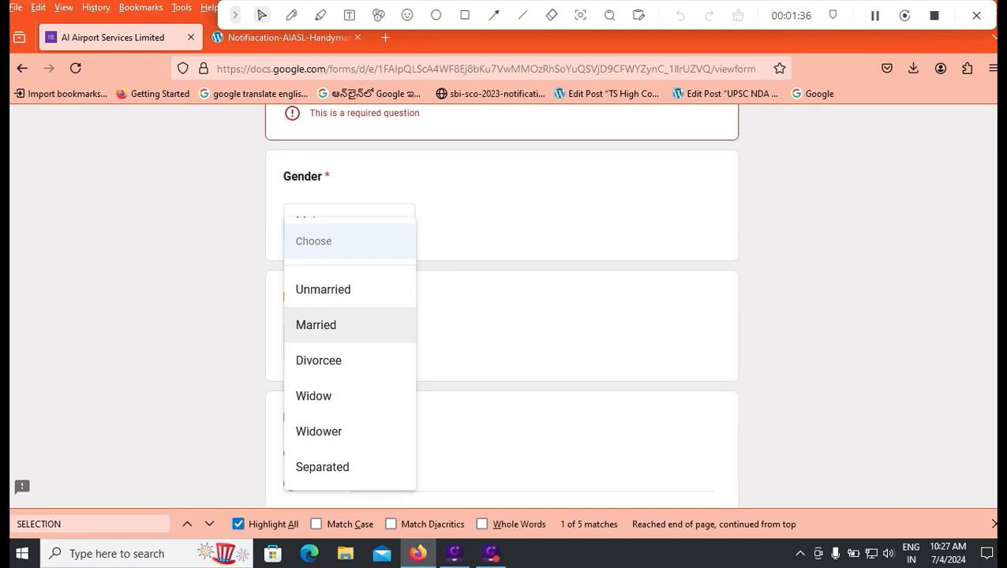
pyautogui.click(323, 289)
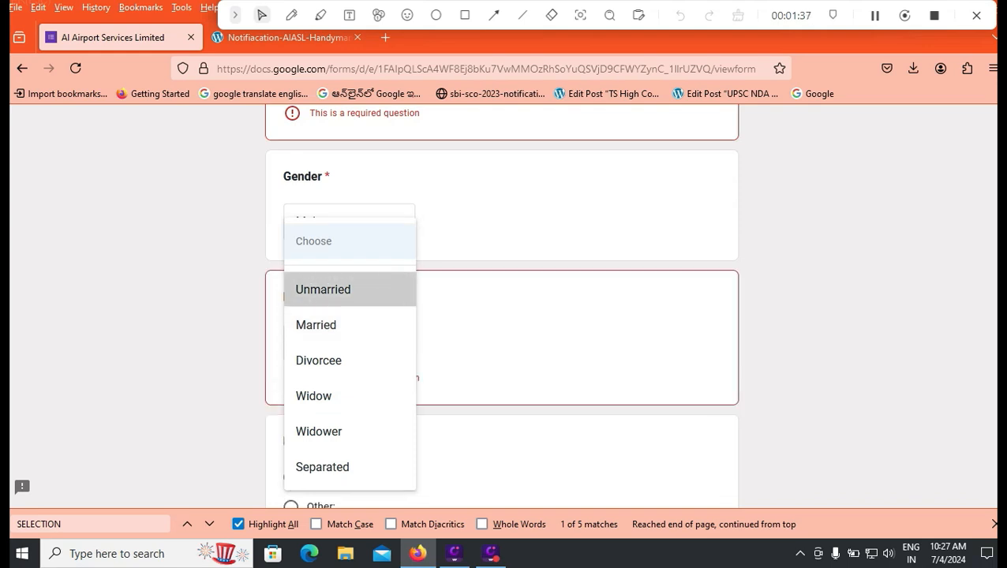
pyautogui.scroll(-1, 323, 289)
pyautogui.scroll(-1, 323, 300)
# - Mark the nationality as Indian and choose Hindu as the religion
pyautogui.click(290, 301)
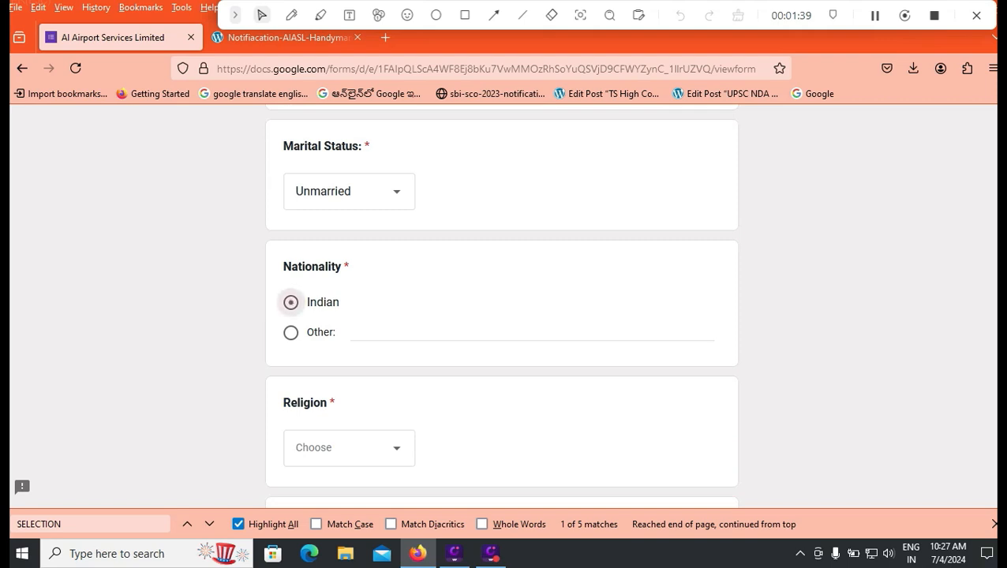
pyautogui.scroll(-2, 290, 302)
pyautogui.click(315, 296)
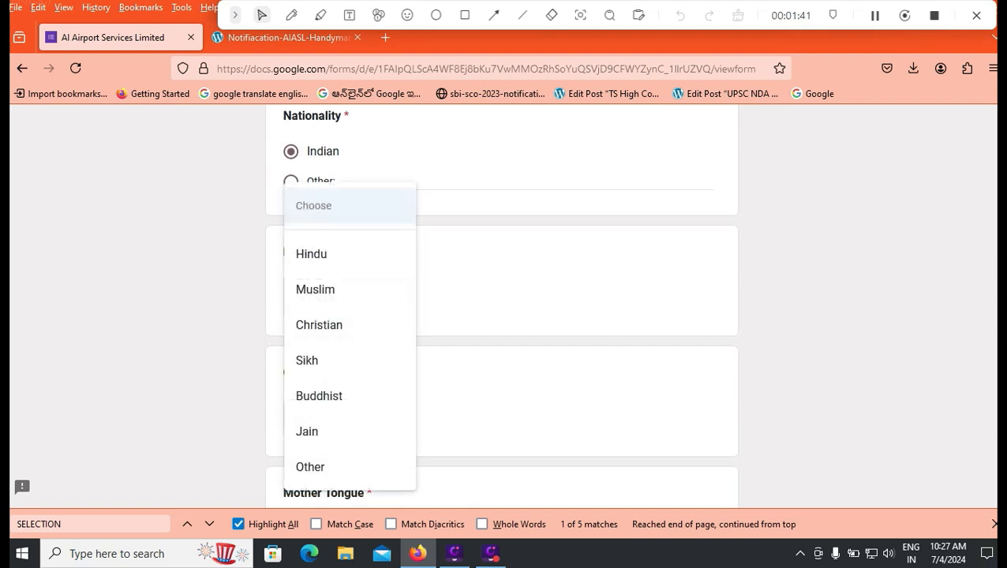
pyautogui.click(310, 254)
# - Set the category to General, correcting an initial SC choice
pyautogui.scroll(-1, 502, 308)
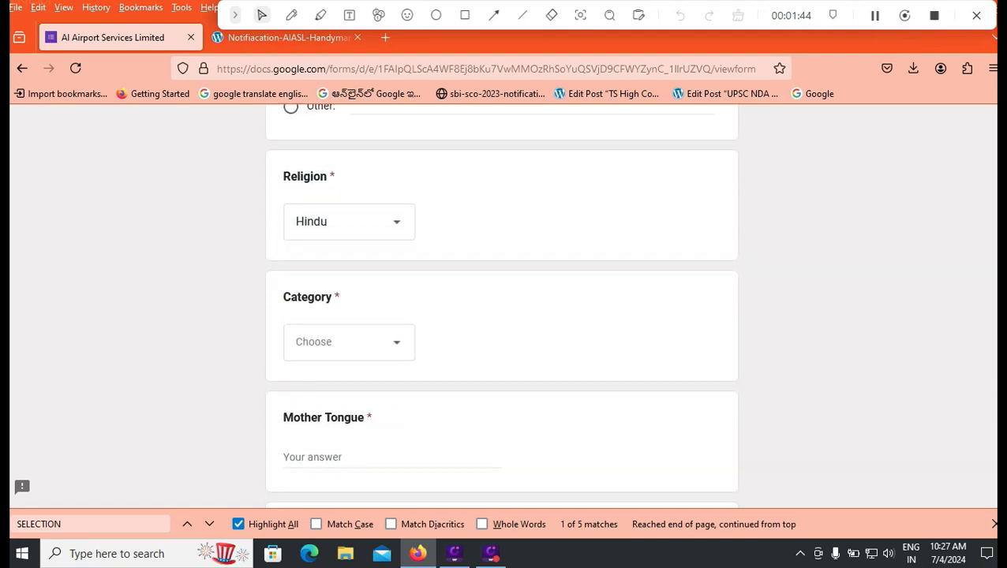
pyautogui.click(349, 342)
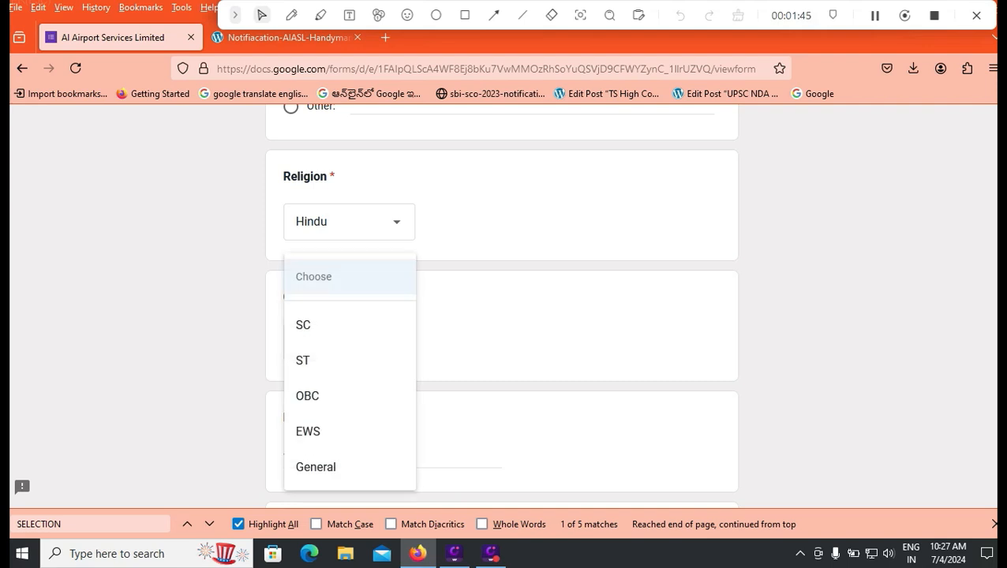
pyautogui.click(326, 323)
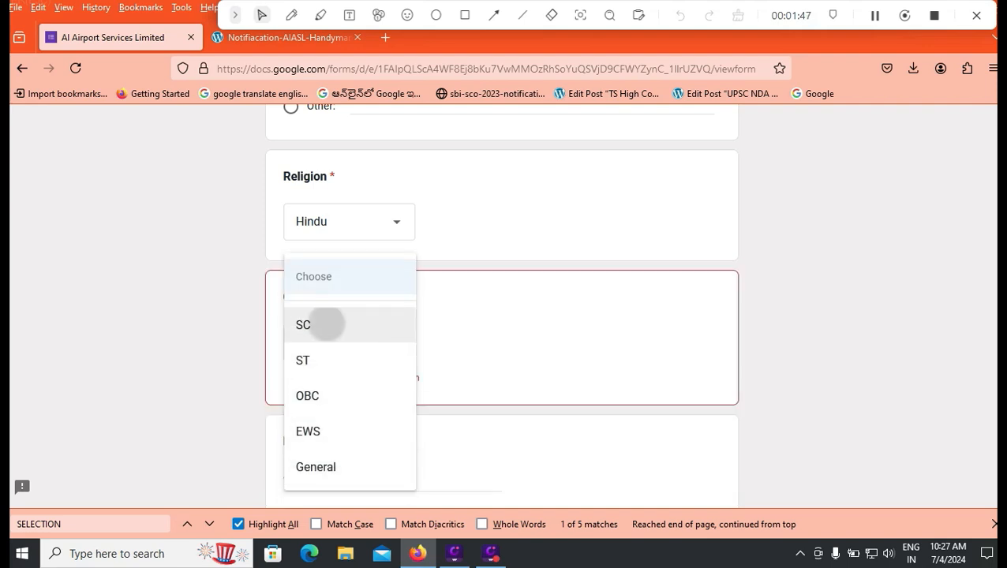
pyautogui.click(348, 342)
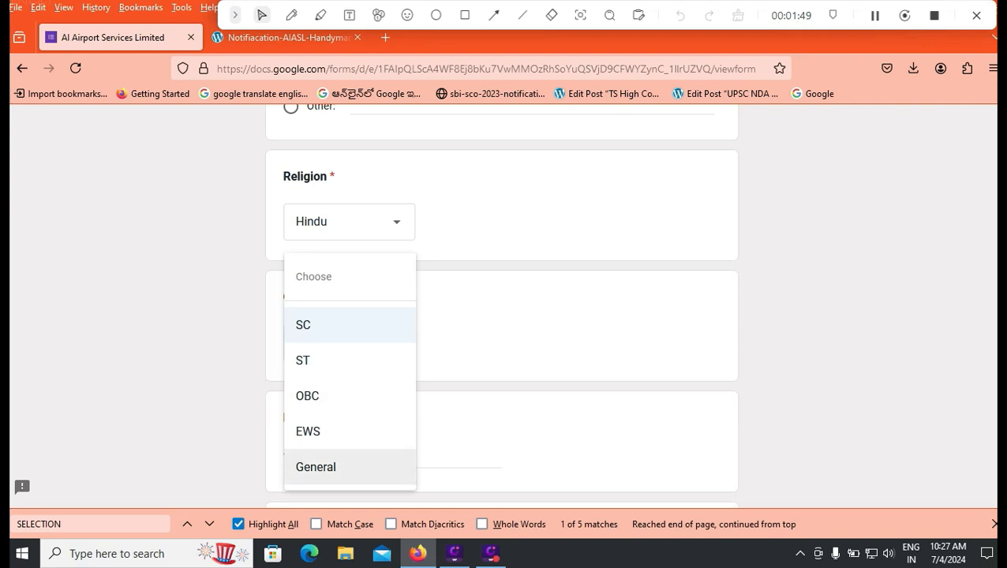
pyautogui.click(315, 465)
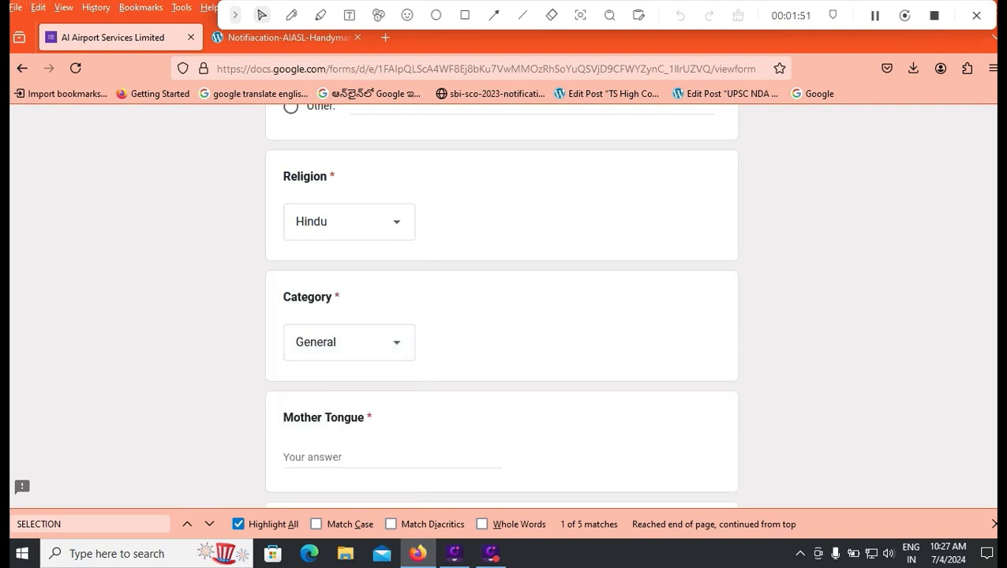
pyautogui.scroll(-2, 502, 308)
# - Enter TELUGU as the mother tongue, leaving PAN and Aadhaar numbers blank
pyautogui.click(332, 382)
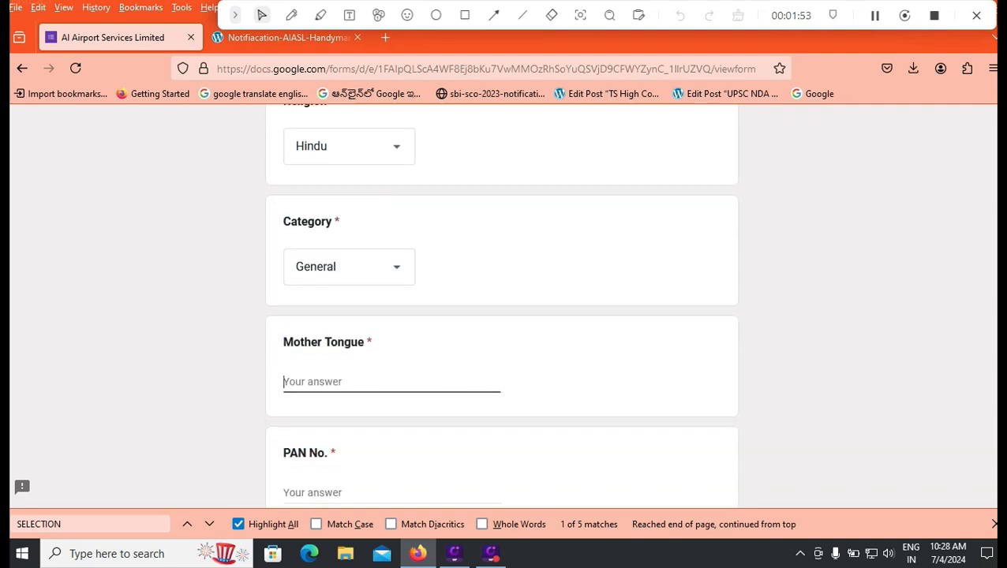
pyautogui.write('TE')
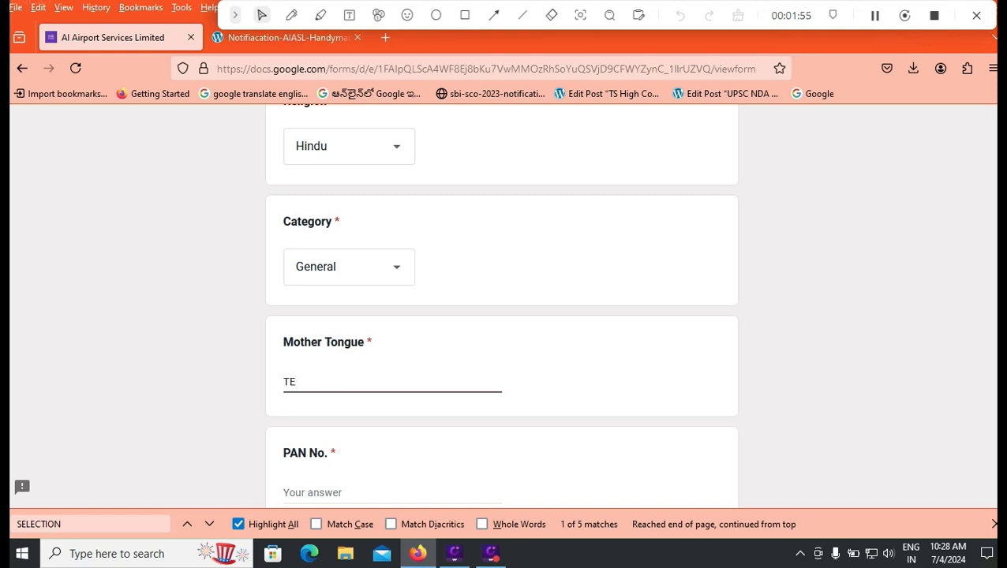
pyautogui.write('LUGU')
pyautogui.scroll(-4, 502, 307)
pyautogui.press('Tab')
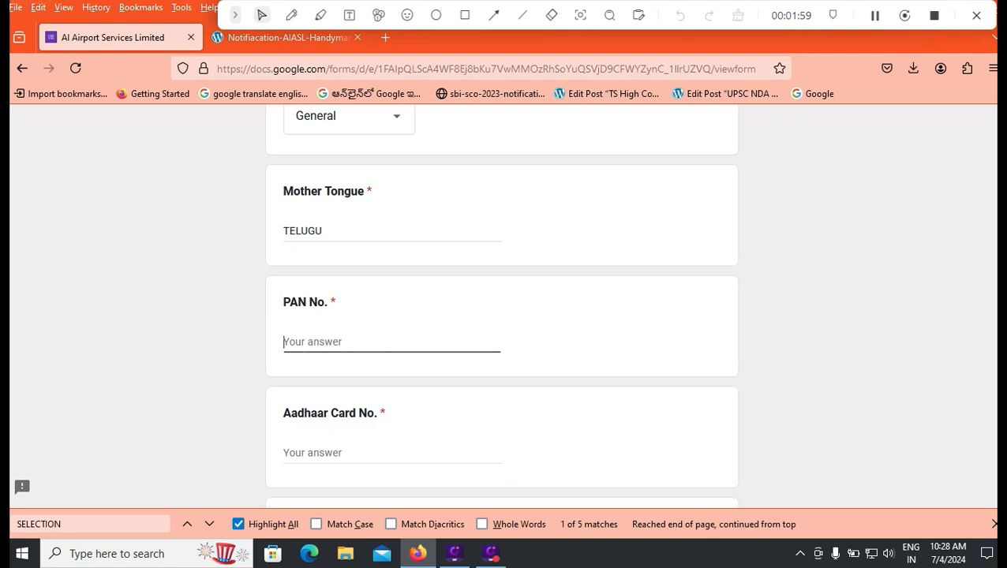
pyautogui.scroll(-4, 502, 307)
pyautogui.press('Tab')
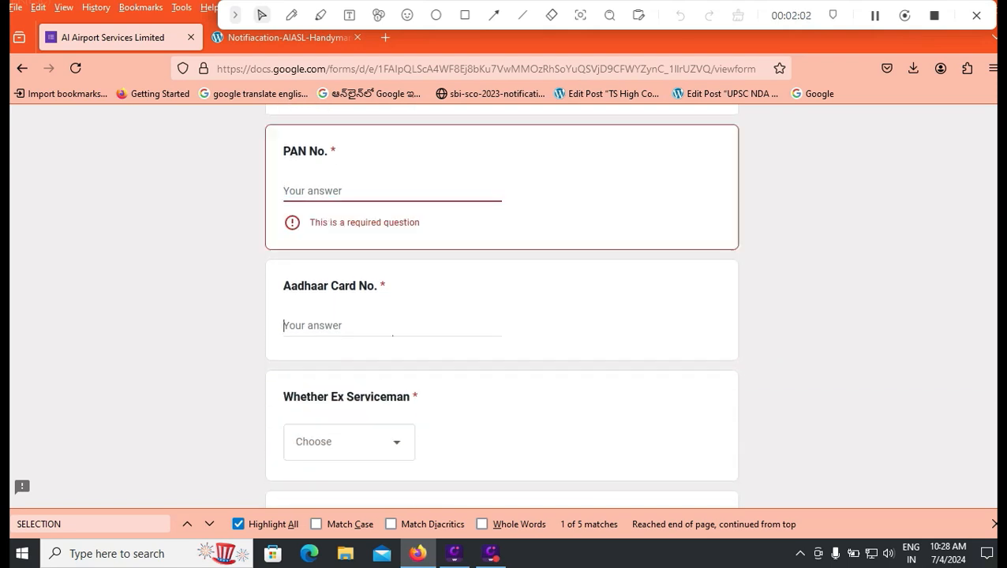
pyautogui.press('Tab')
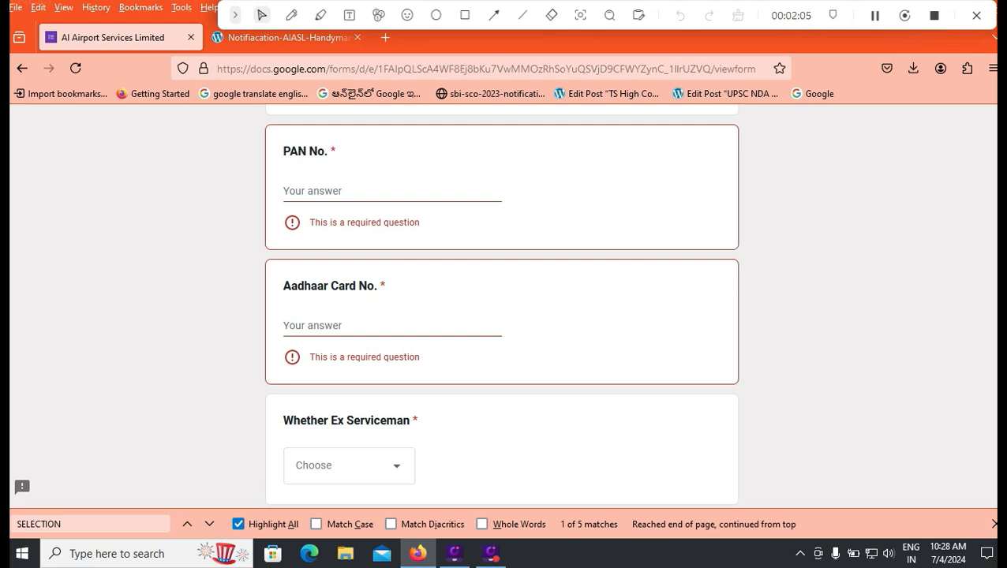
pyautogui.scroll(-2, 502, 315)
# - Answer No for both Ex Serviceman and Police Services
pyautogui.click(350, 389)
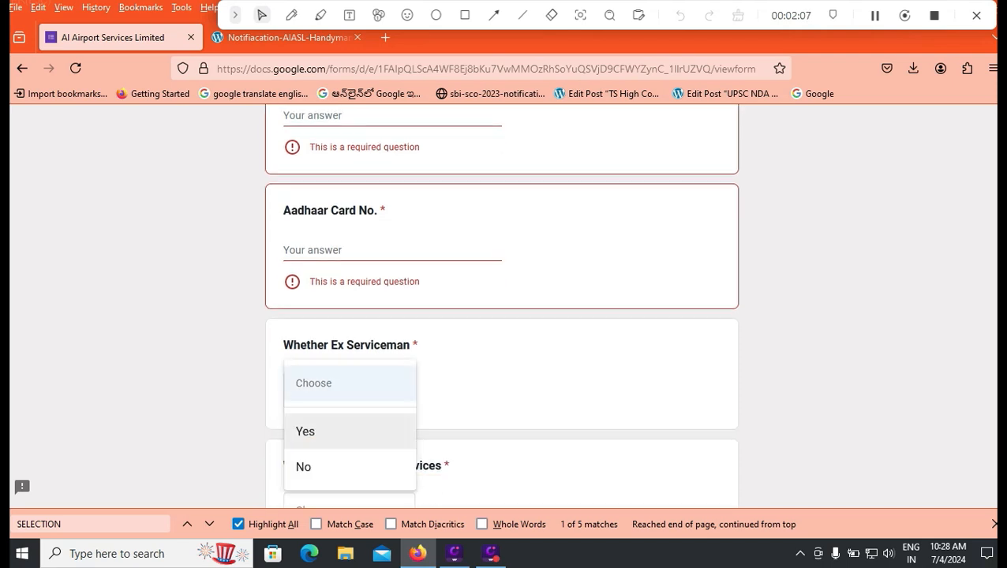
pyautogui.press('Down')
pyautogui.press('Return')
pyautogui.scroll(-5, 502, 316)
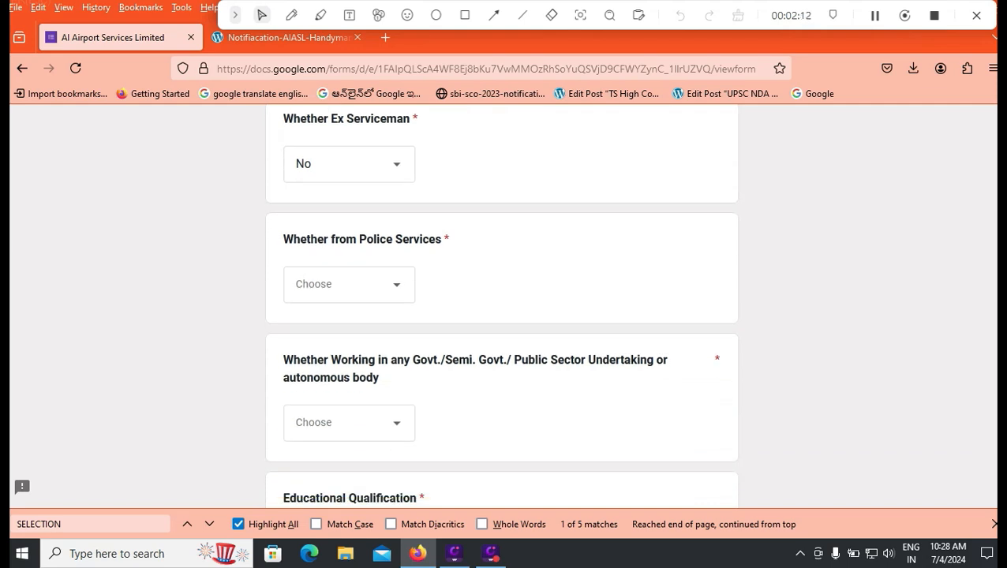
pyautogui.click(349, 284)
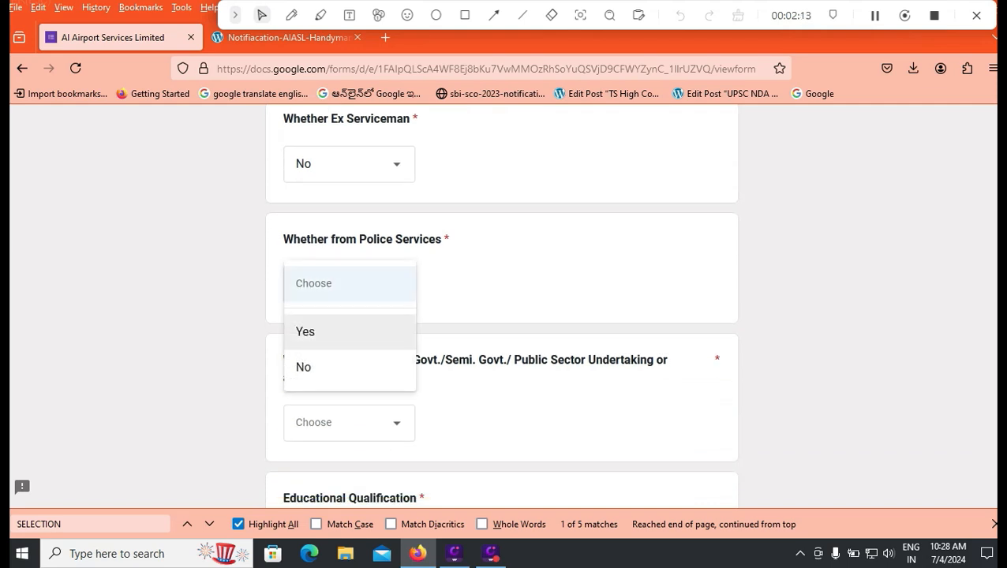
pyautogui.click(349, 368)
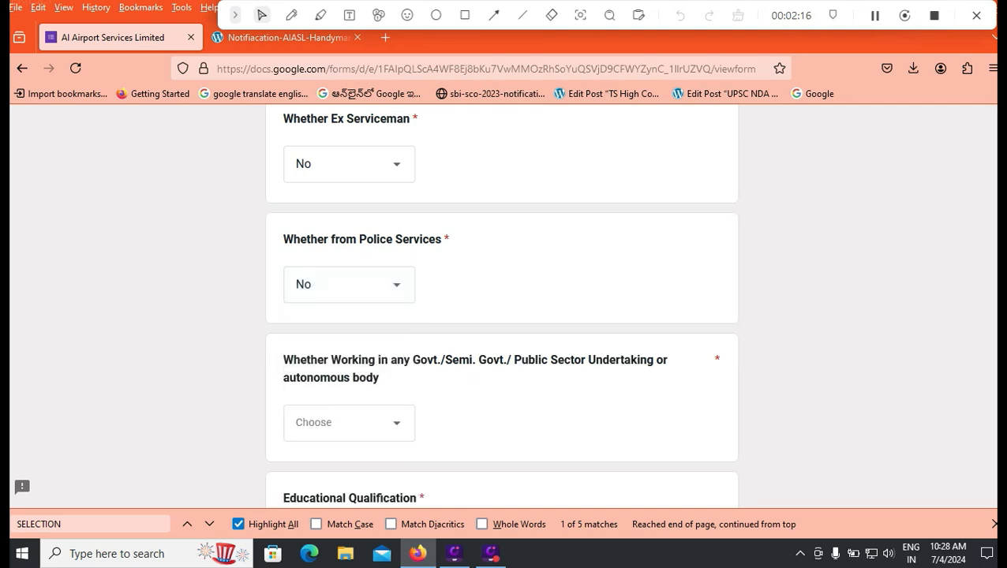
pyautogui.scroll(-1, 349, 368)
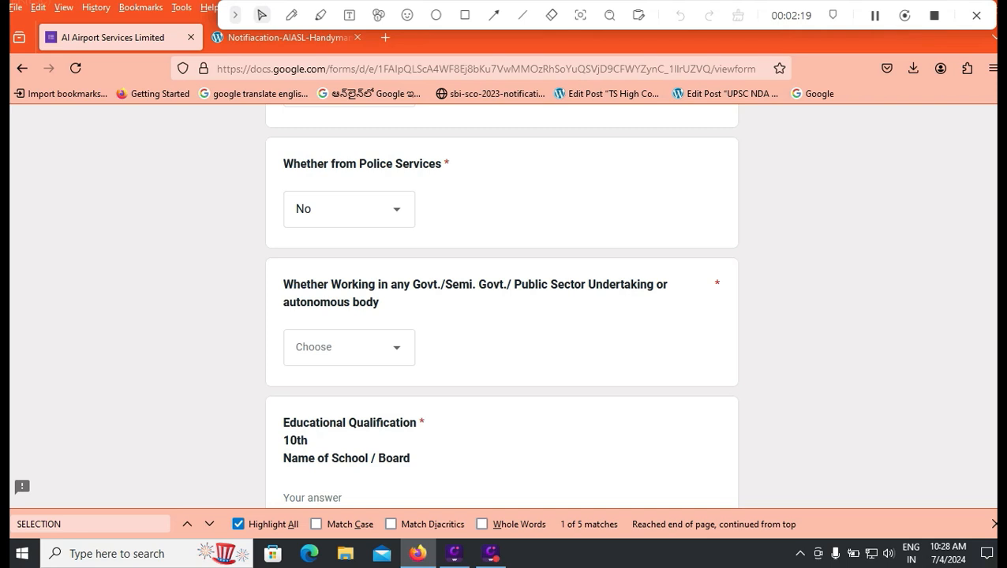
# - Answer No to the government employment question
pyautogui.click(349, 347)
pyautogui.click(319, 427)
pyautogui.scroll(-1, 319, 427)
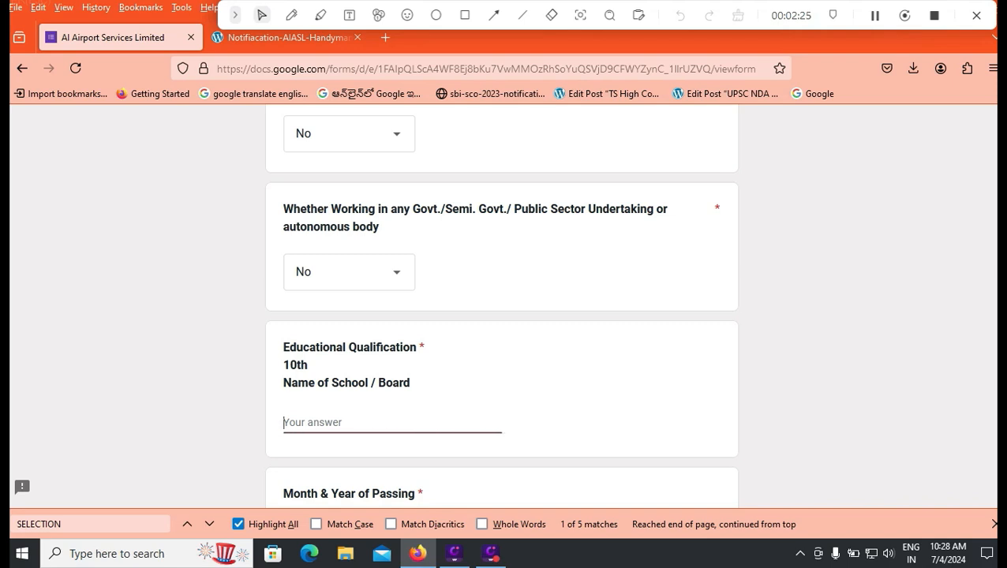
# - Enter CBSE as the 10th board with passing date 01/01/2015
pyautogui.write('CBSE')
pyautogui.scroll(-3, 502, 308)
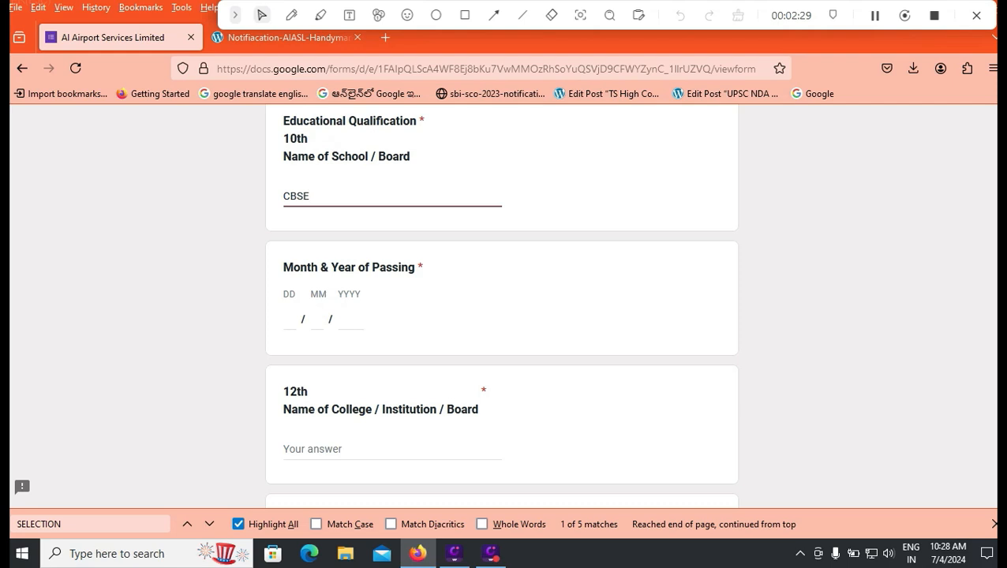
pyautogui.click(288, 319)
pyautogui.write('01 / 01 / ')
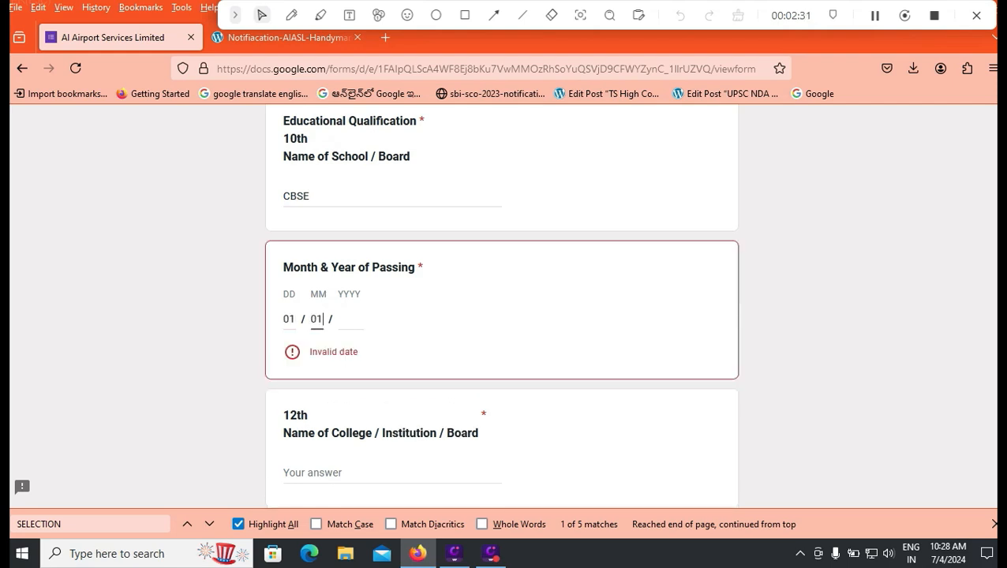
pyautogui.write('2015')
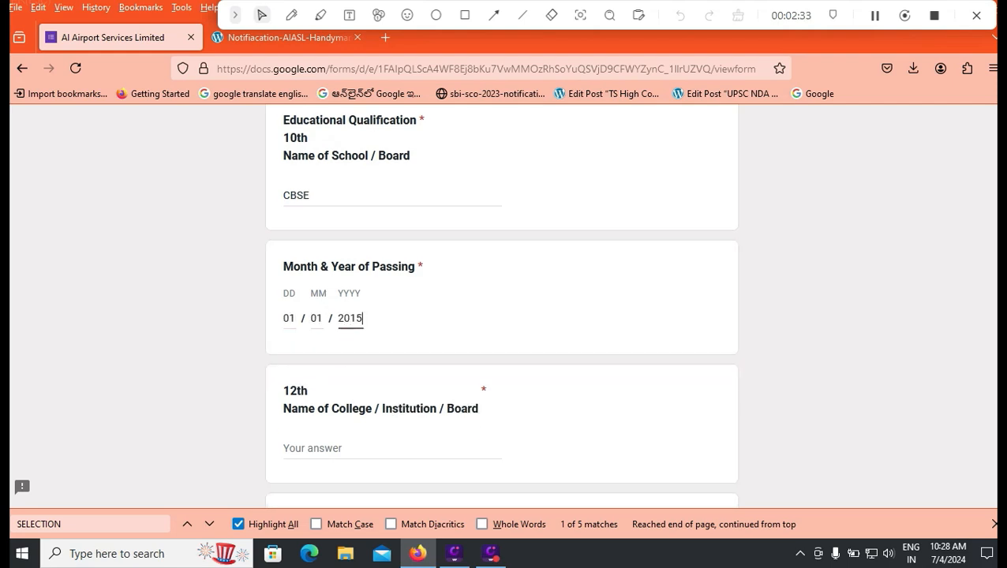
pyautogui.scroll(-2, 502, 308)
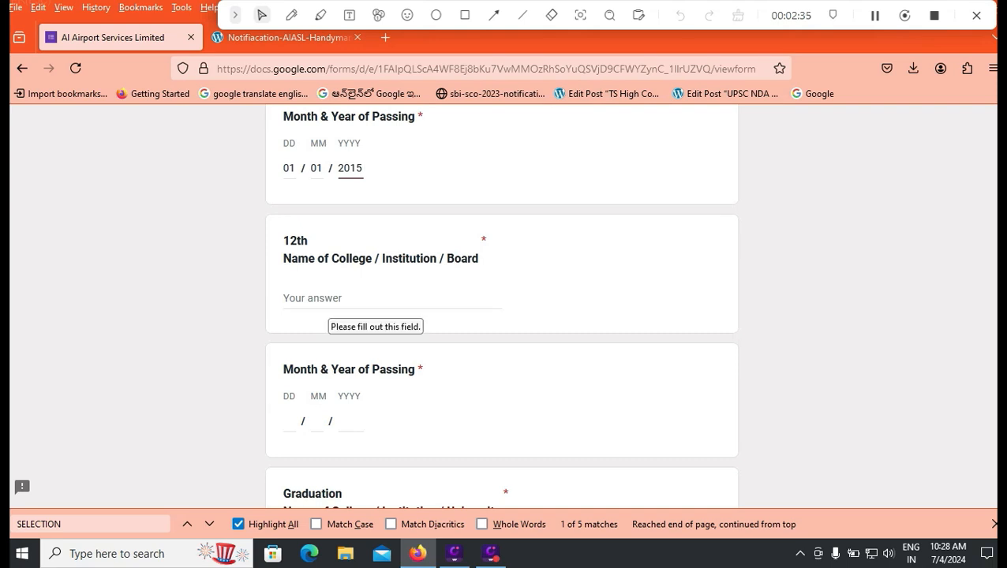
# - Enter APBIE as the 12th board with passing date 04/04/2017
pyautogui.click(327, 300)
pyautogui.write('A')
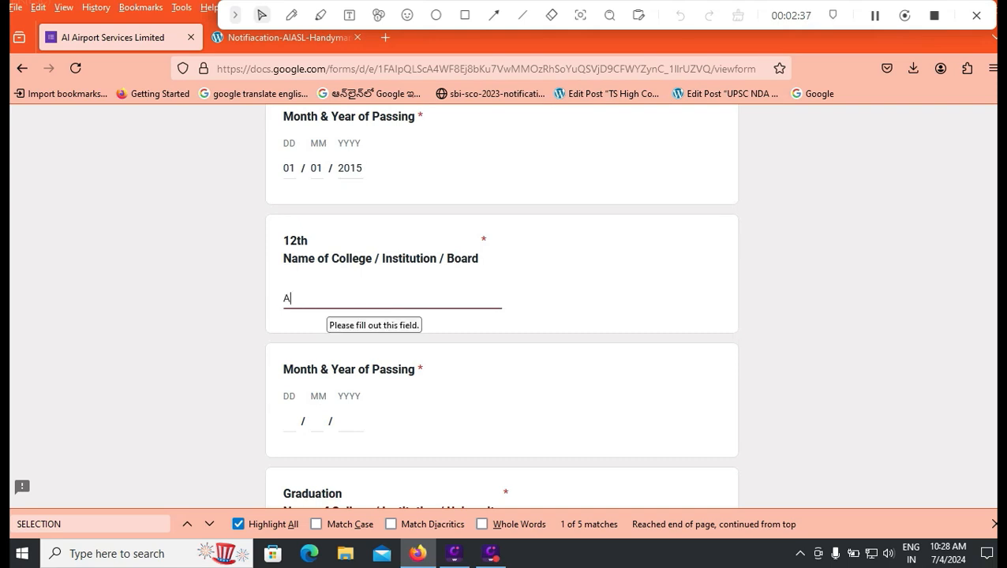
pyautogui.write('OBIE')
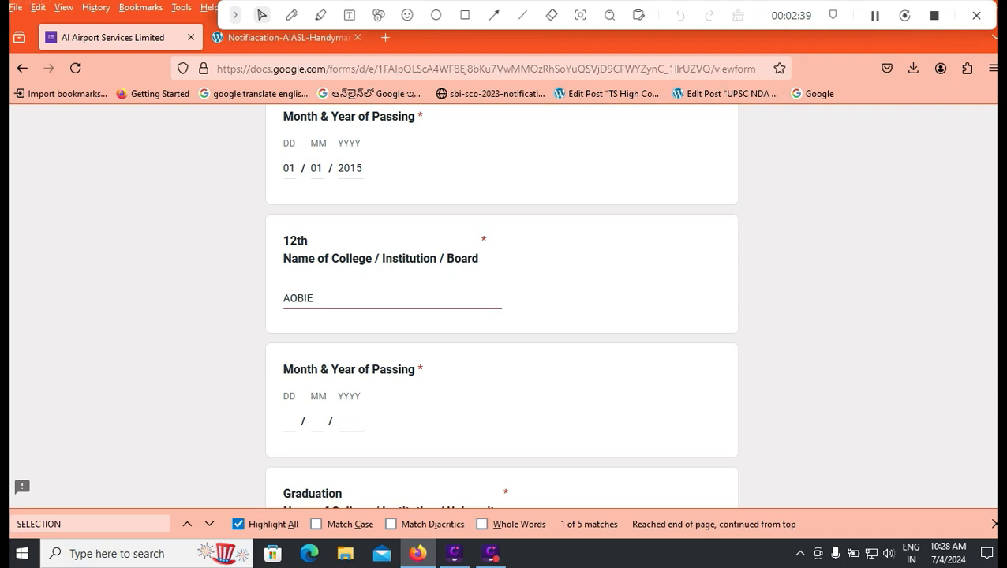
pyautogui.press('BackSpace')
pyautogui.press('BackSpace')
pyautogui.press('BackSpace')
pyautogui.press('BackSpace')
pyautogui.write('PBIE')
pyautogui.press('Tab')
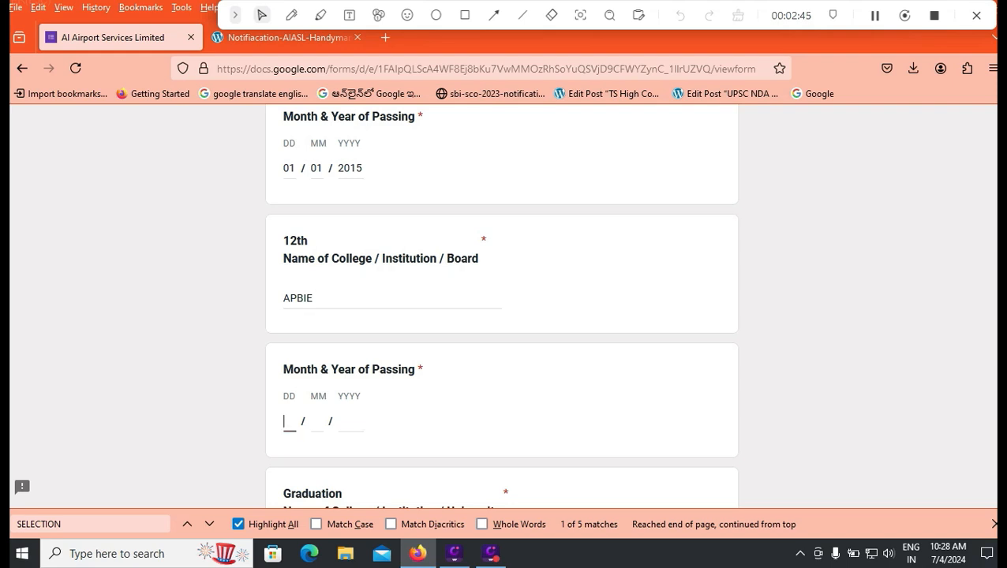
pyautogui.write('1')
pyautogui.press('BackSpace')
pyautogui.write('04 / 04 / ')
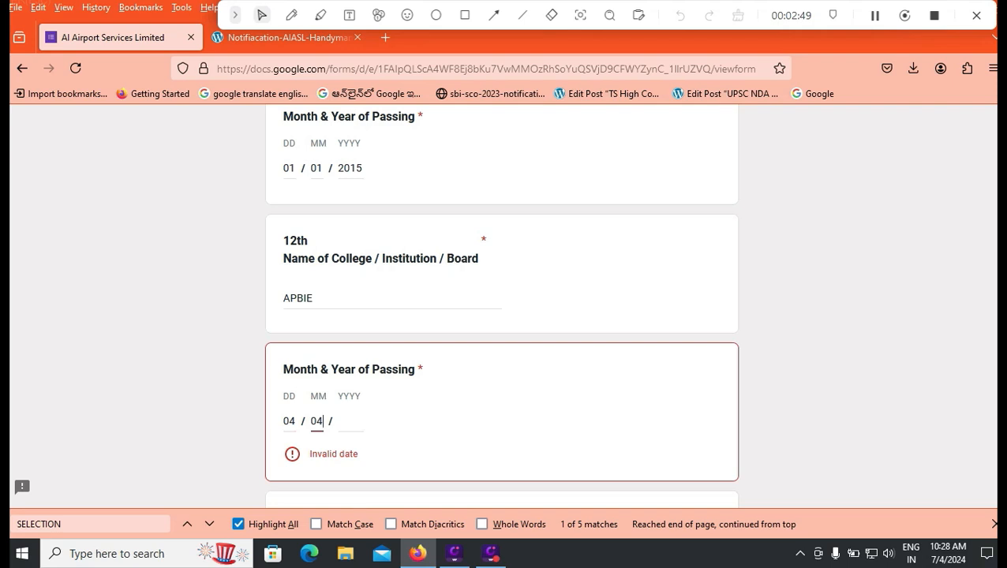
pyautogui.write('2017')
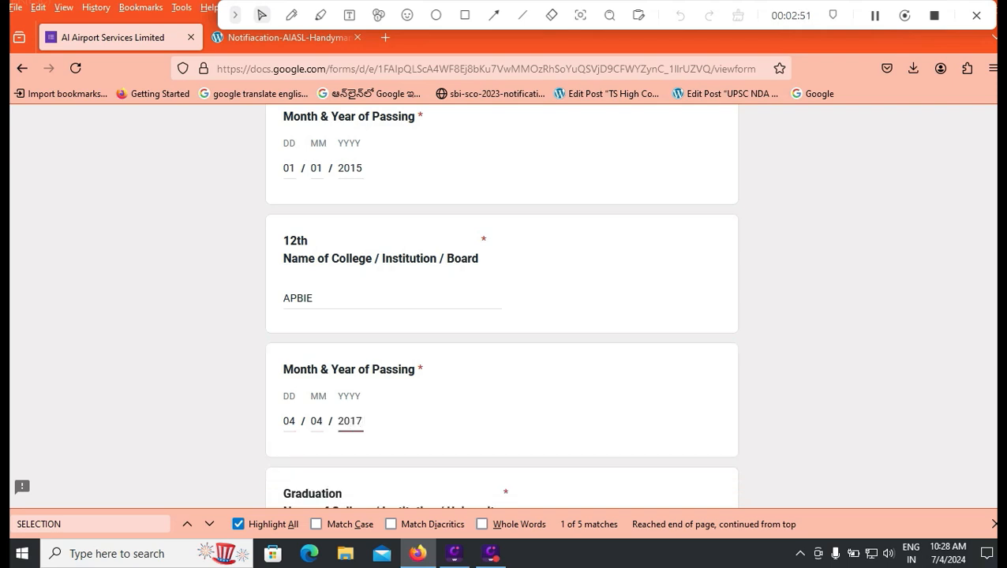
pyautogui.press('Tab')
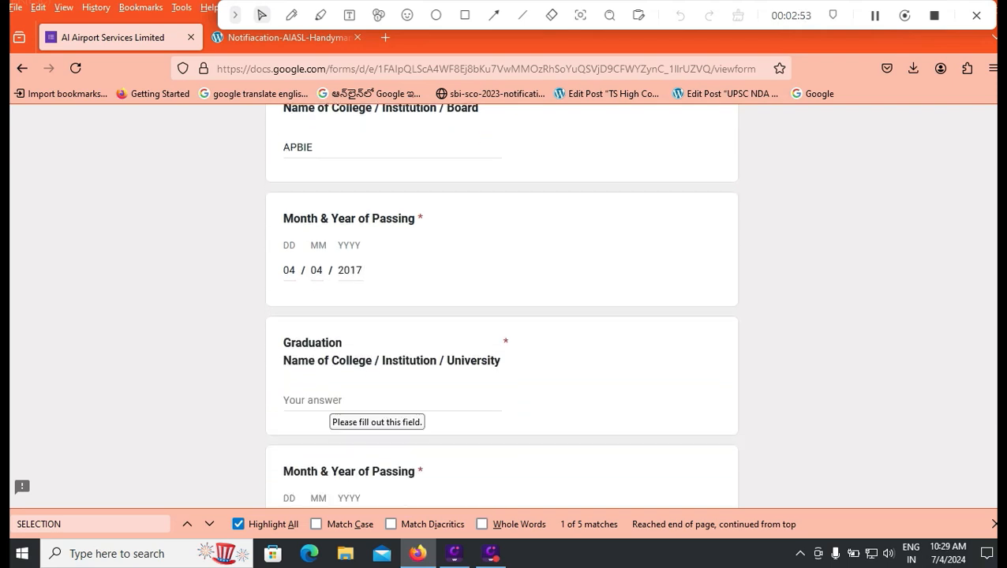
# - Enter NAGARJUNA as the graduation university with passing date 01/01/2021
pyautogui.write('N')
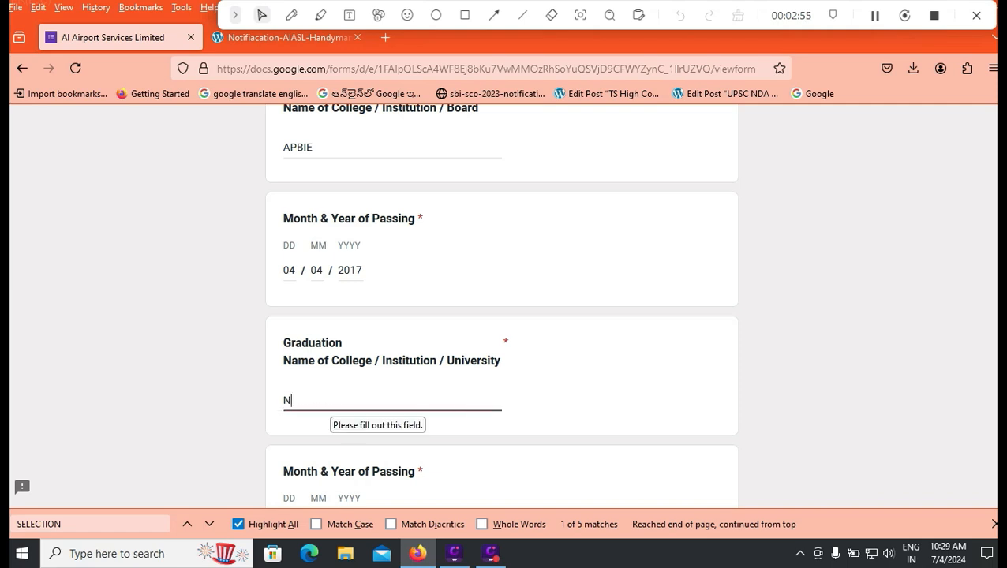
pyautogui.write('AGAR')
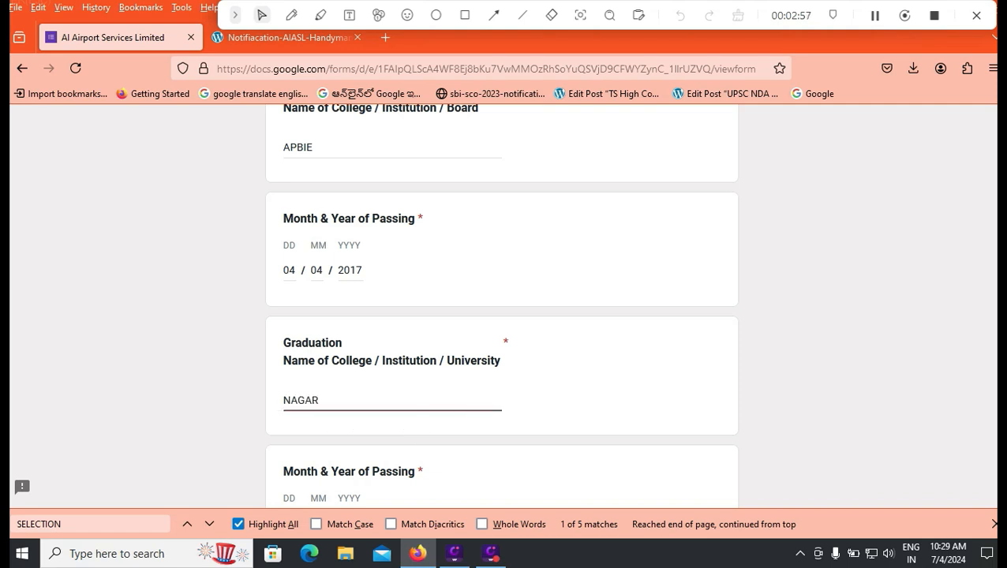
pyautogui.write('UNAS')
pyautogui.press('BackSpace')
pyautogui.press('BackSpace')
pyautogui.press('BackSpace')
pyautogui.press('BackSpace')
pyautogui.write('JUNA')
pyautogui.scroll(-2, 500, 303)
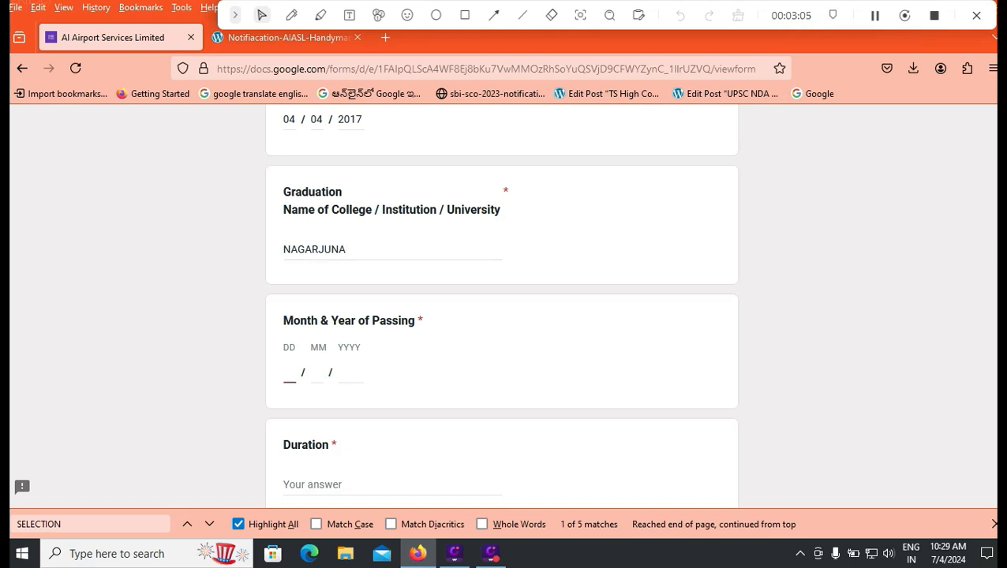
pyautogui.write('01 / 01 / ')
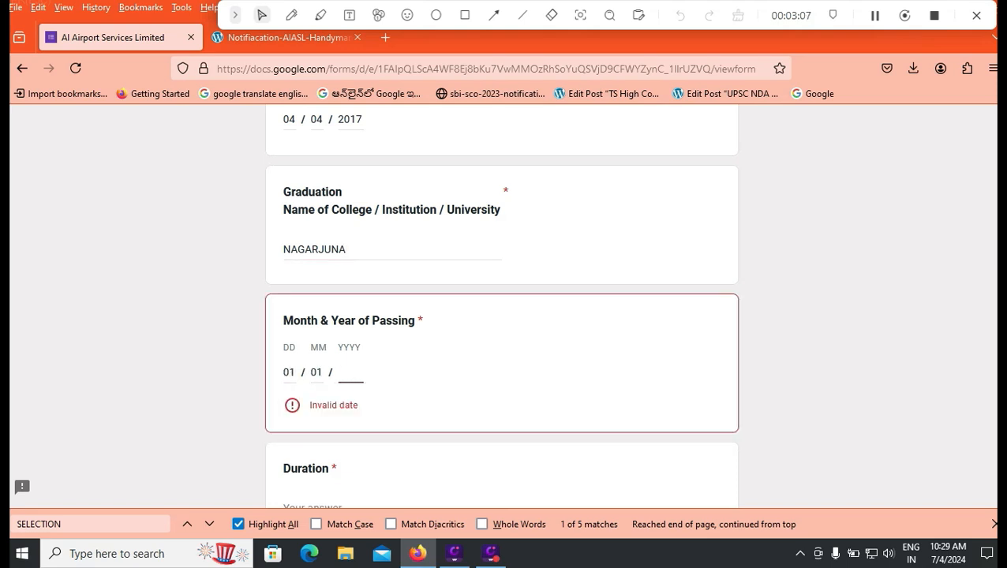
pyautogui.write('2021')
pyautogui.scroll(-2, 501, 316)
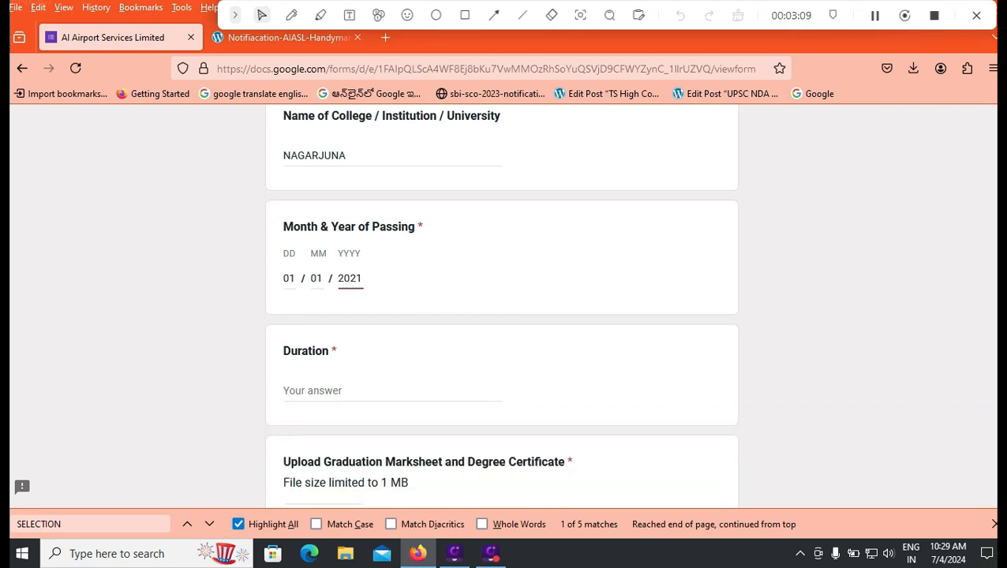
# - Enter 3 YEARS as the graduation duration
pyautogui.press('Tab')
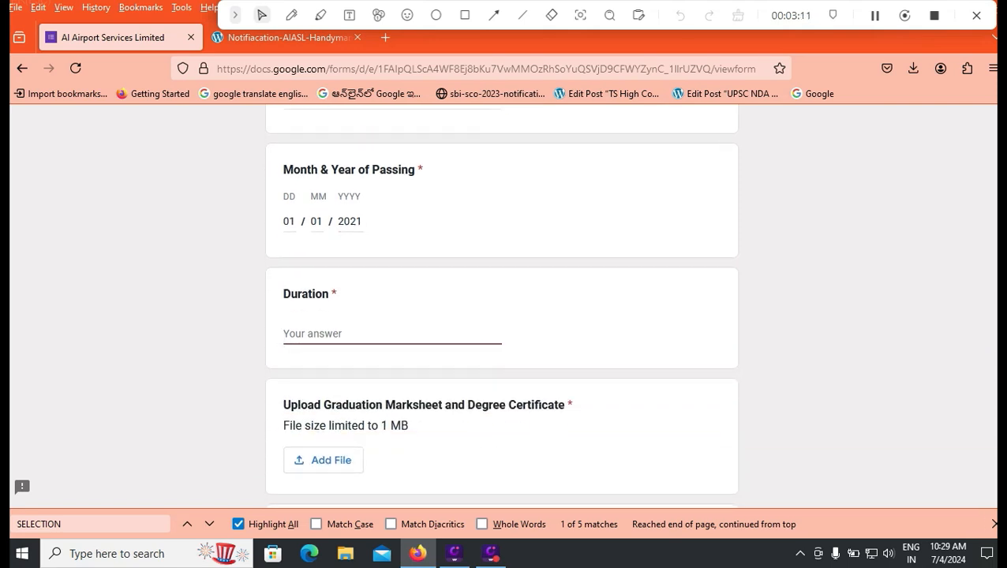
pyautogui.write('3 YEARS=')
pyautogui.press('BackSpace')
pyautogui.scroll(-2, 502, 308)
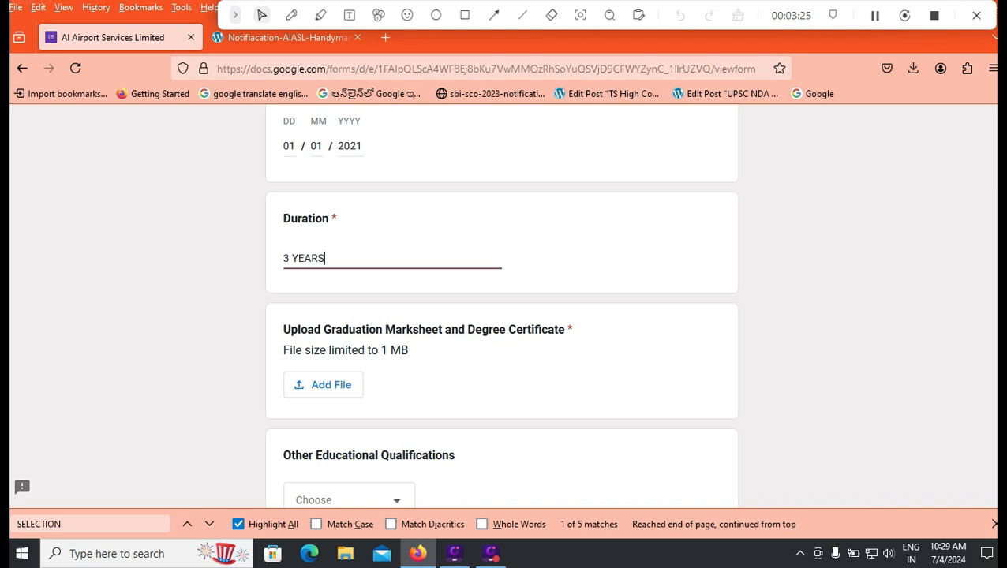
pyautogui.scroll(-3, 502, 316)
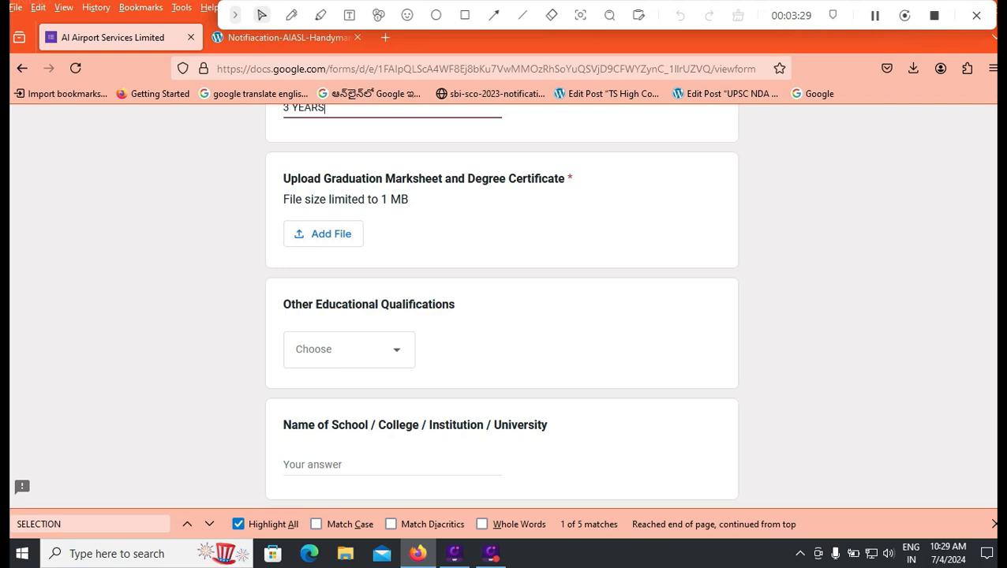
pyautogui.click(349, 348)
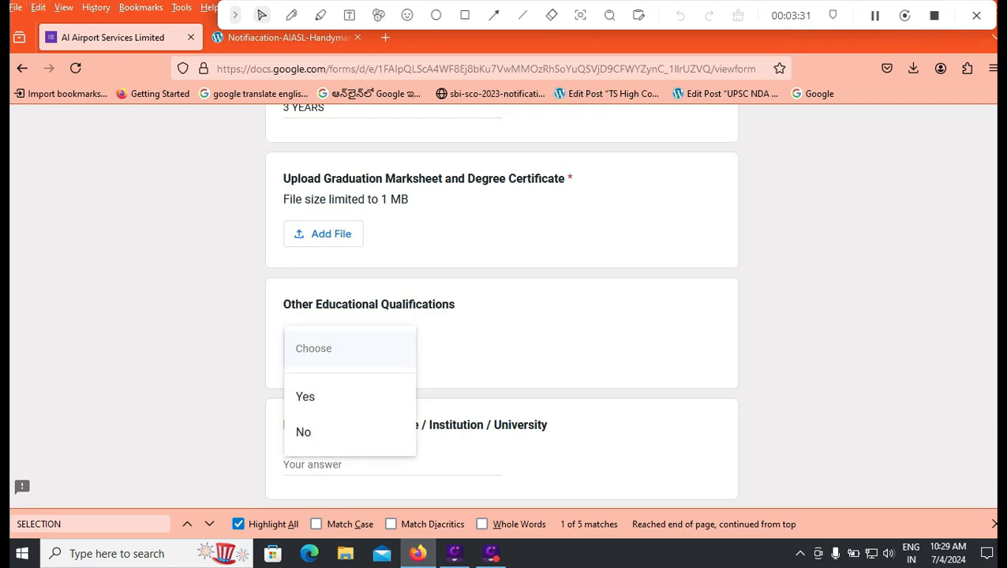
# - Choose No for Other Educational Qualifications and review Work Experience down to the AIASL question
pyautogui.click(316, 432)
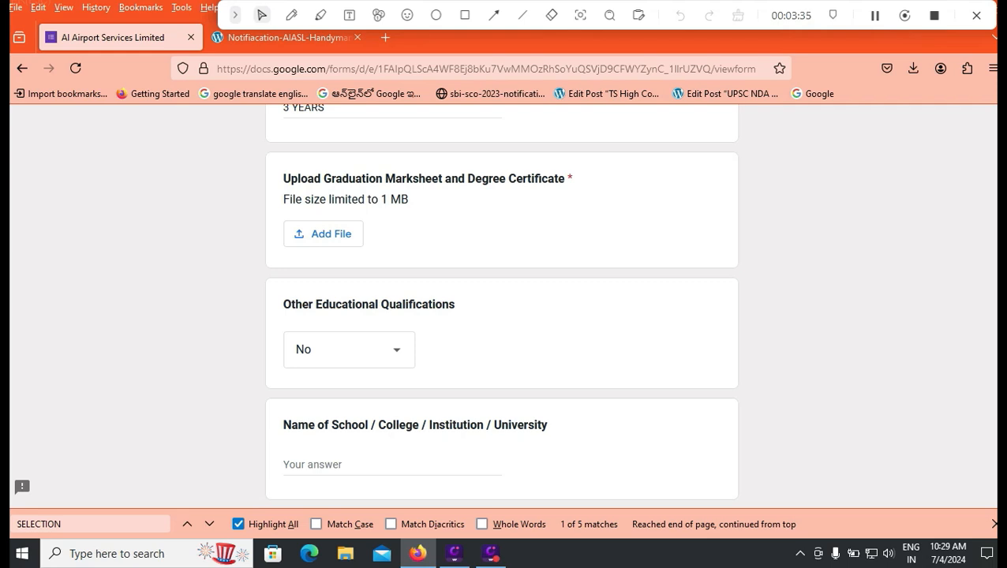
pyautogui.scroll(-2, 502, 308)
pyautogui.scroll(-6, 502, 308)
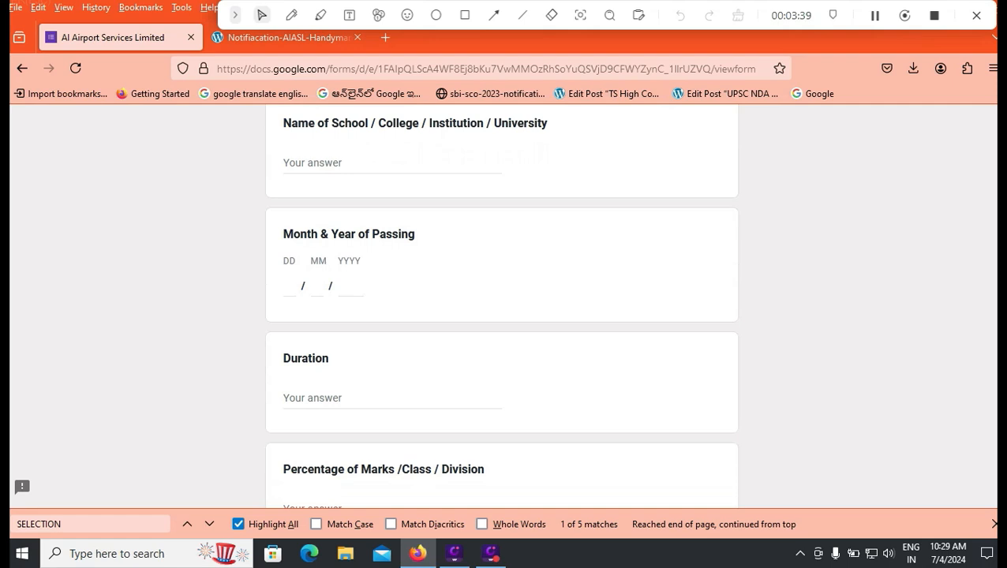
pyautogui.scroll(-4, 502, 307)
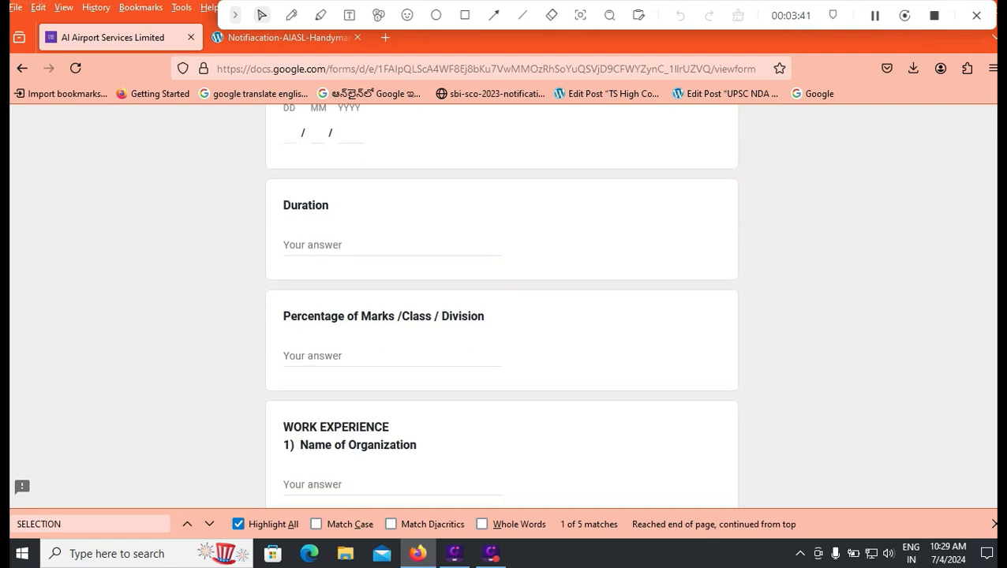
pyautogui.scroll(-2, 501, 308)
pyautogui.scroll(6, 502, 308)
pyautogui.scroll(8, 502, 308)
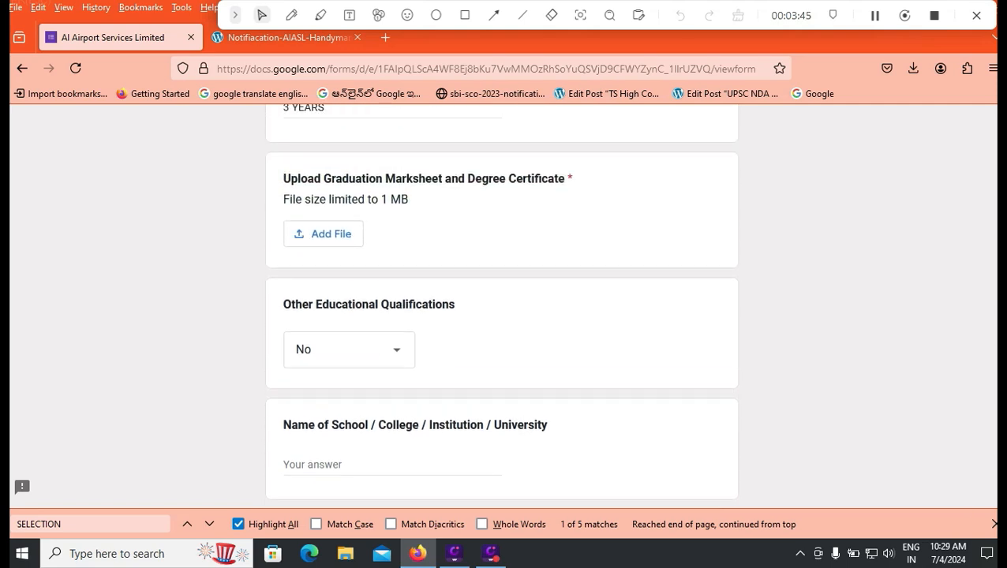
pyautogui.scroll(-12, 502, 308)
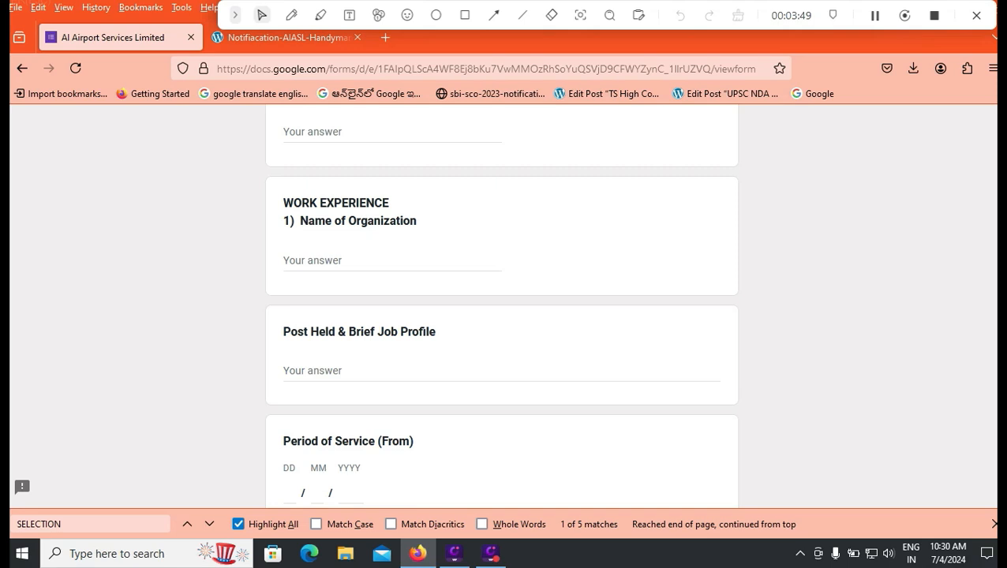
pyautogui.scroll(4, 502, 308)
pyautogui.scroll(15, 502, 308)
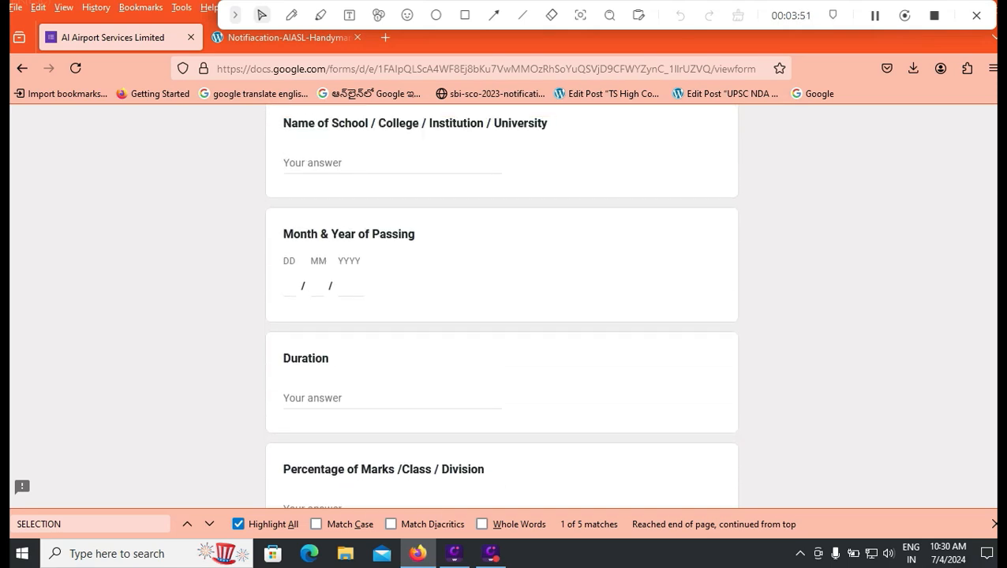
pyautogui.scroll(4, 500, 306)
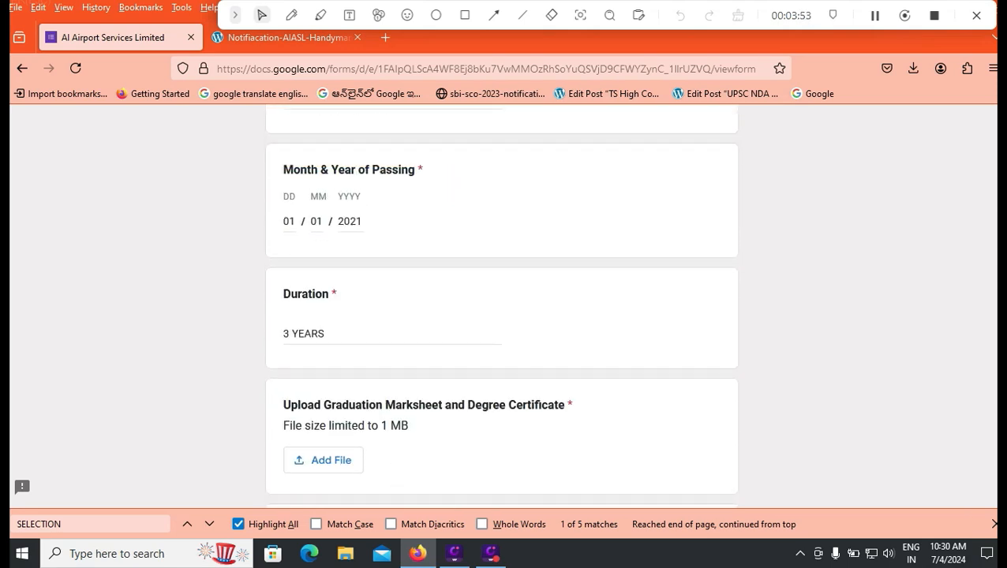
pyautogui.scroll(-20, 502, 308)
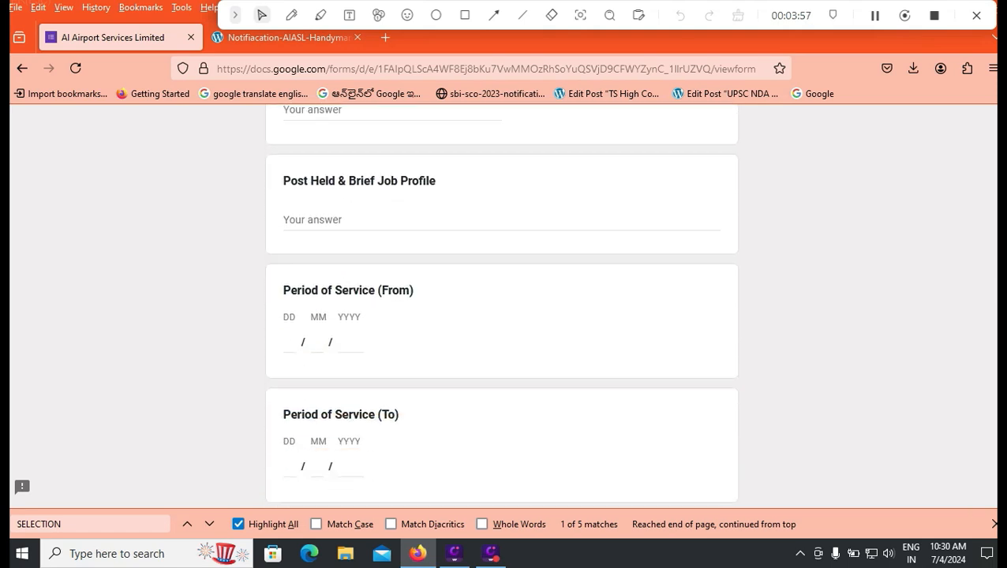
pyautogui.scroll(-6, 502, 307)
pyautogui.scroll(-5, 502, 307)
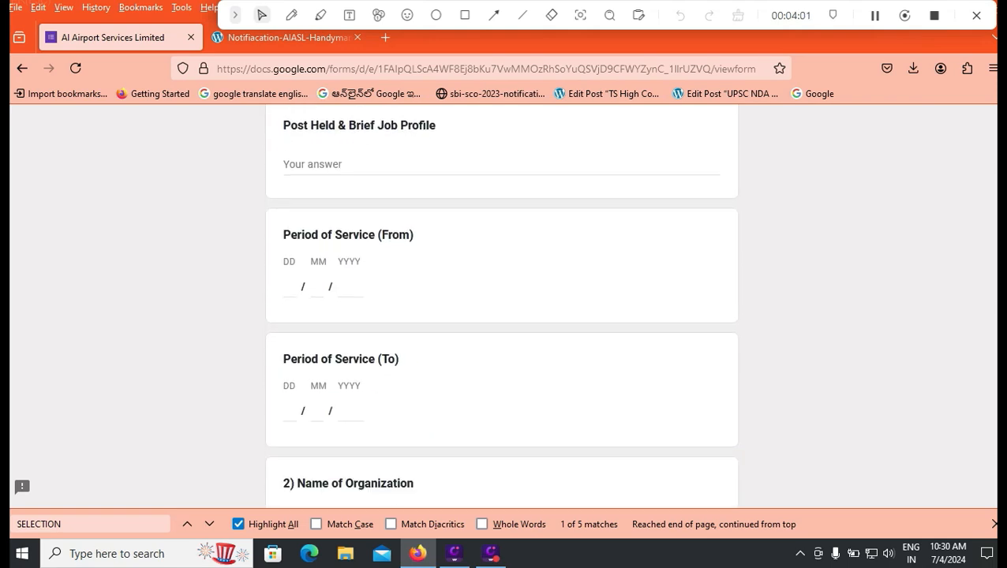
pyautogui.scroll(-10, 502, 308)
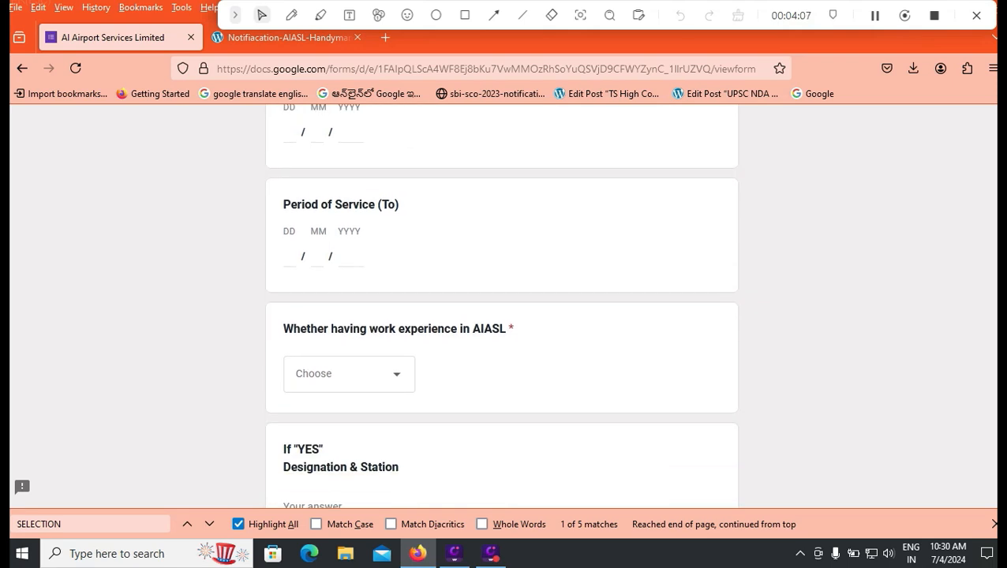
pyautogui.scroll(-1, 502, 308)
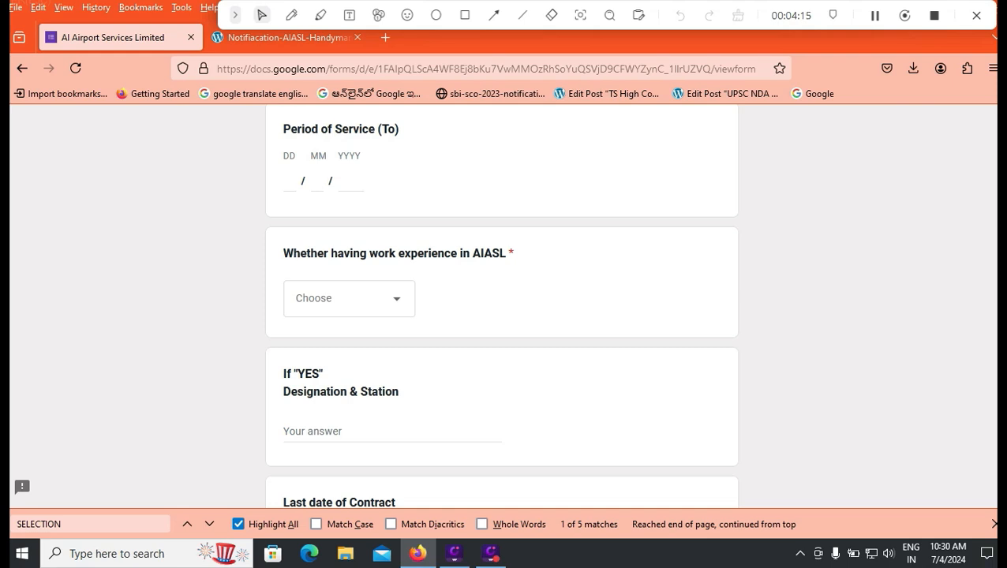
# - Choose No for AIASL work experience, then review down to Upload Resume and the Declaration
pyautogui.click(348, 298)
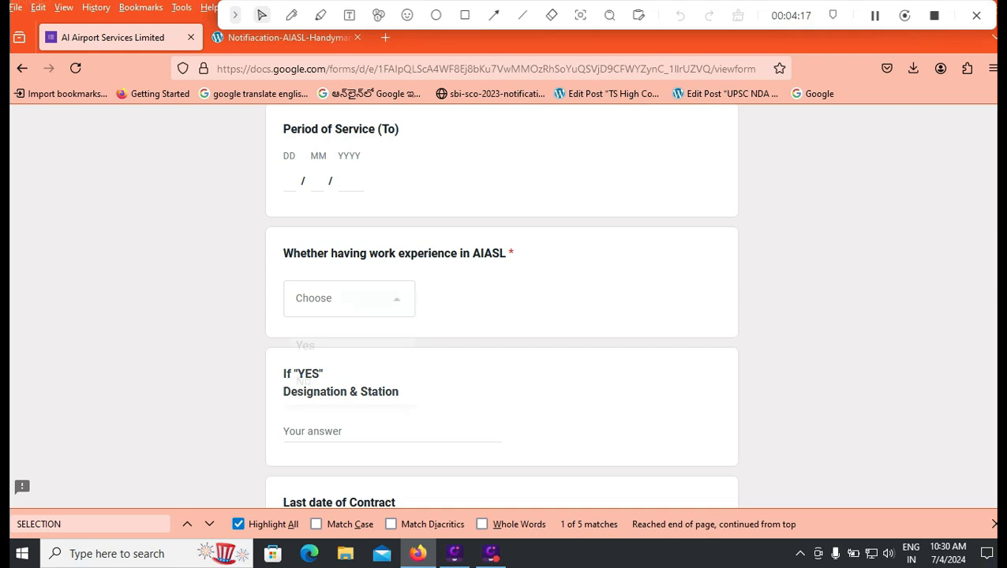
pyautogui.click(316, 381)
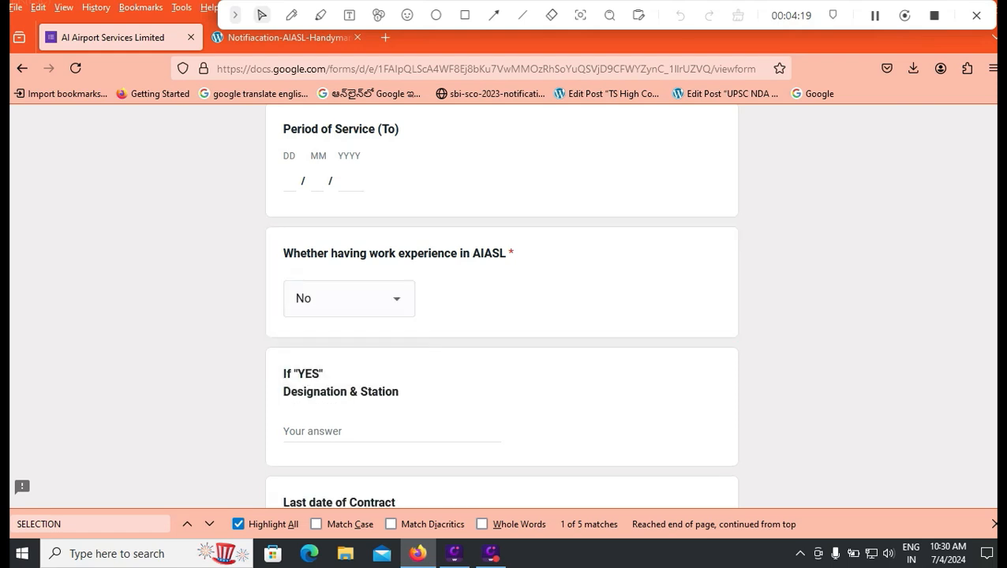
pyautogui.scroll(-3, 501, 308)
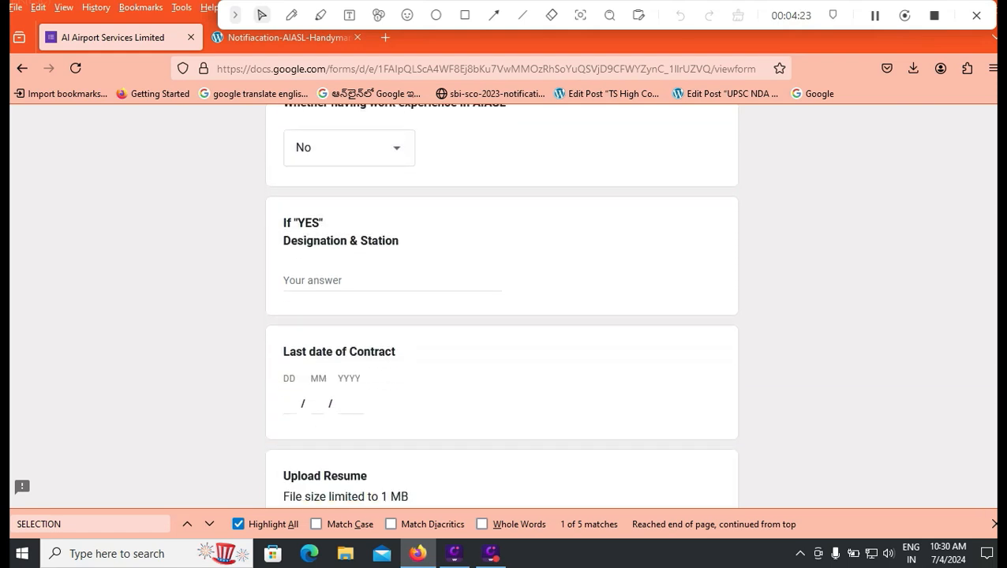
pyautogui.scroll(-1, 501, 308)
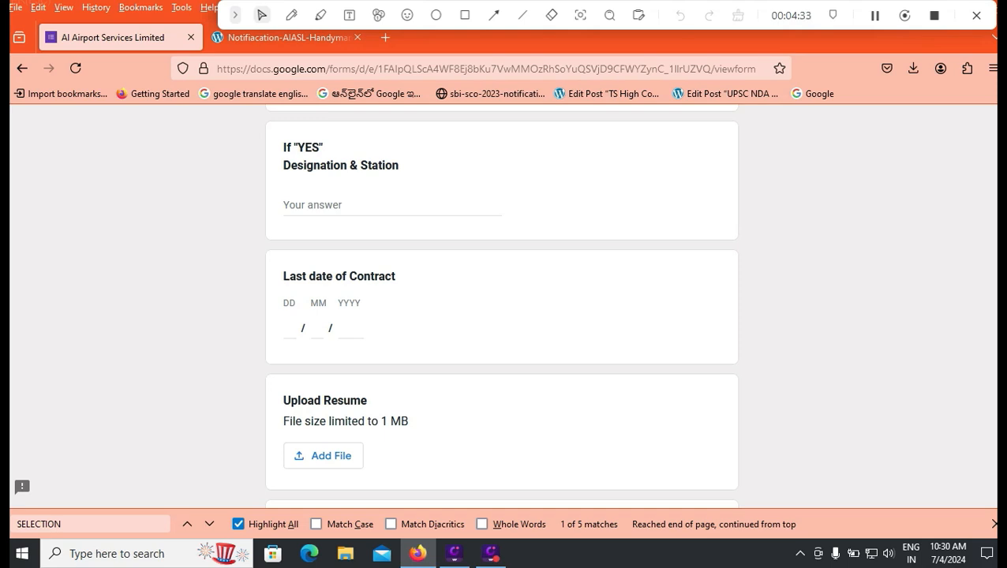
pyautogui.scroll(3, 502, 308)
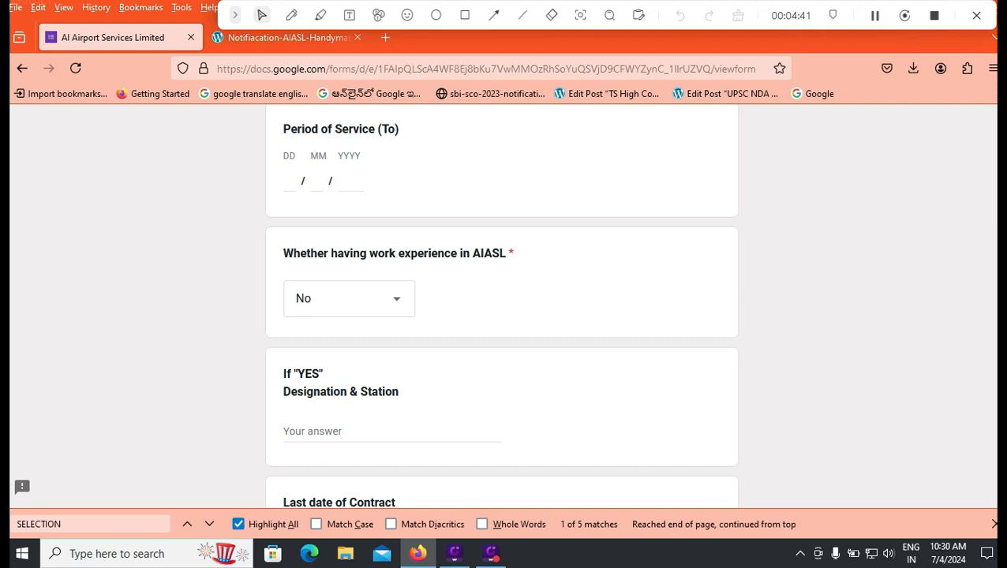
pyautogui.scroll(-2, 502, 308)
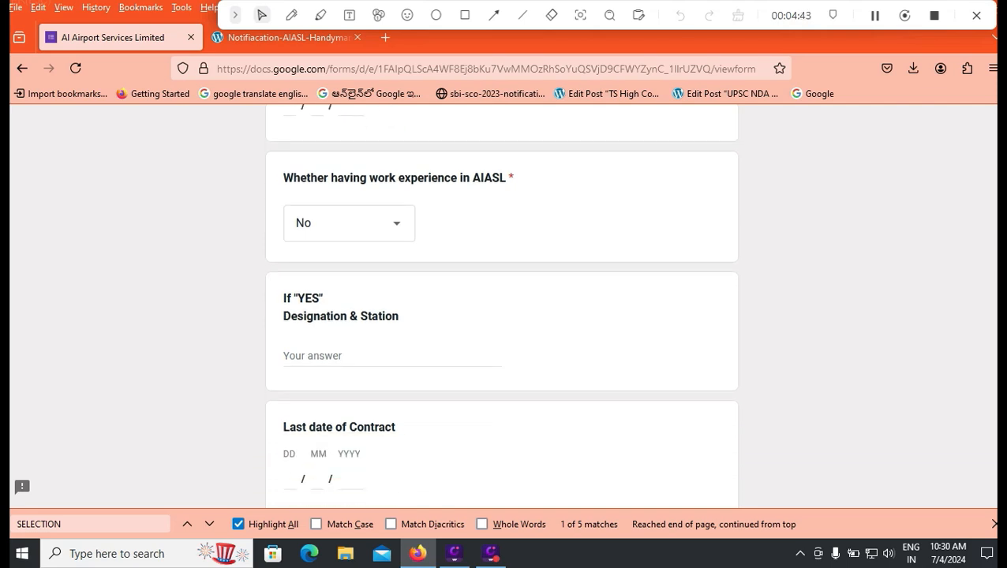
pyautogui.scroll(-2, 502, 307)
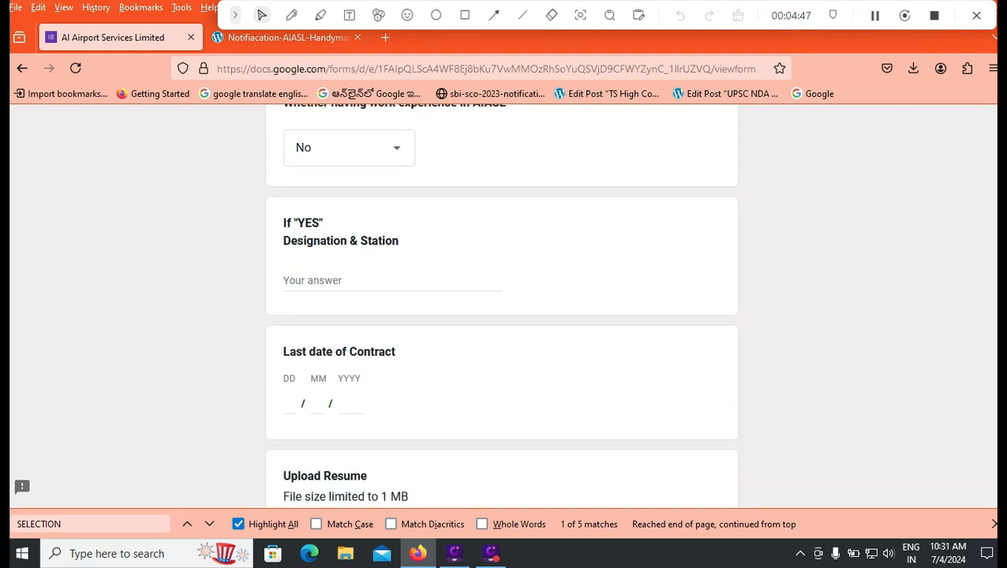
pyautogui.scroll(-2, 502, 308)
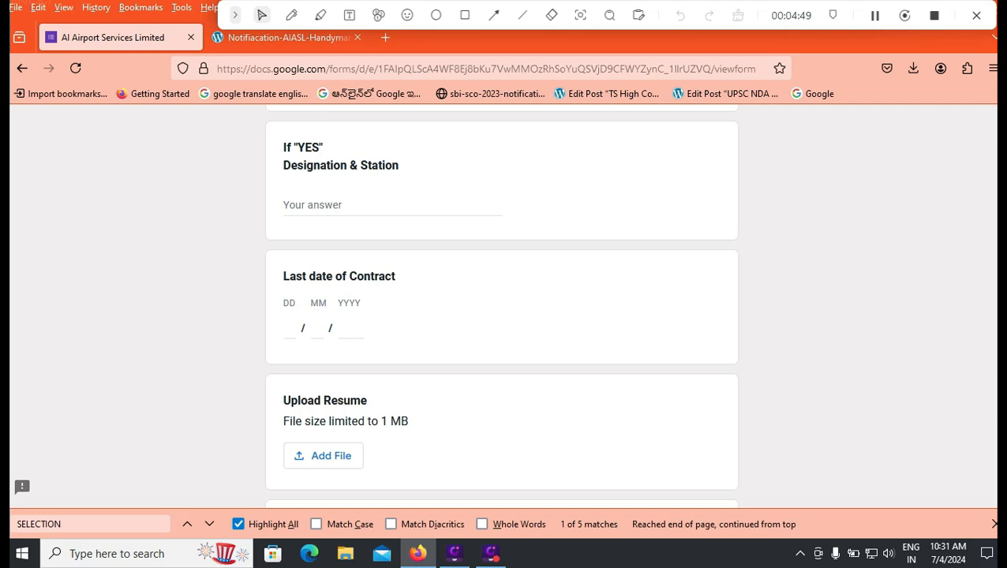
pyautogui.scroll(5, 502, 307)
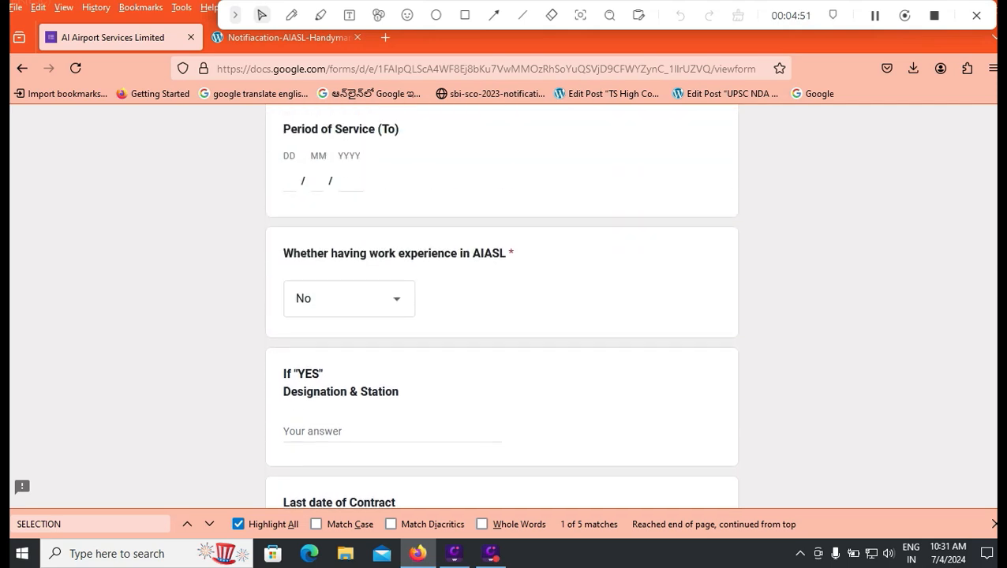
pyautogui.scroll(-8, 502, 308)
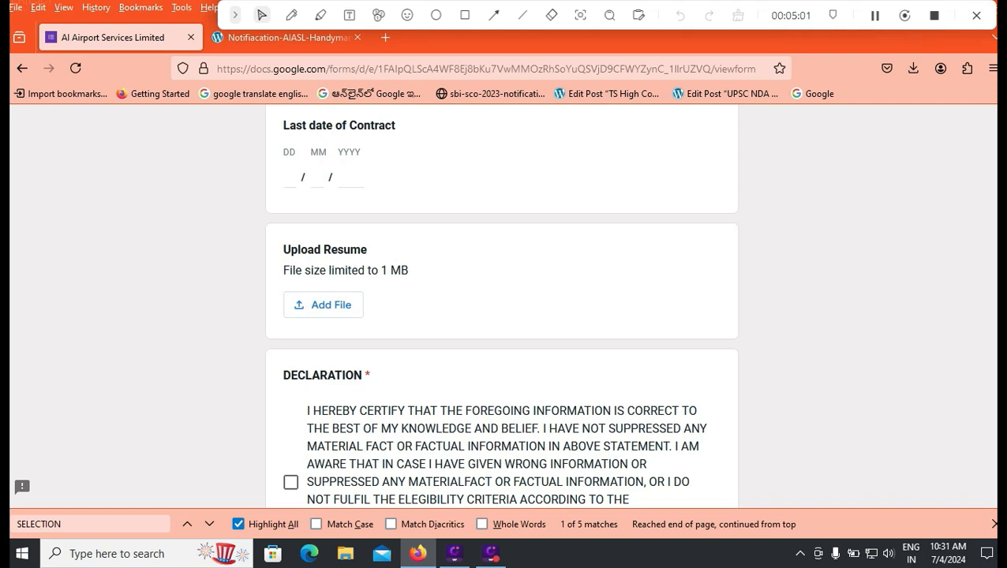
# - Tick the DECLARATION checkbox and choose 'Details Verified.' under the NOTE section
pyautogui.scroll(-2, 501, 307)
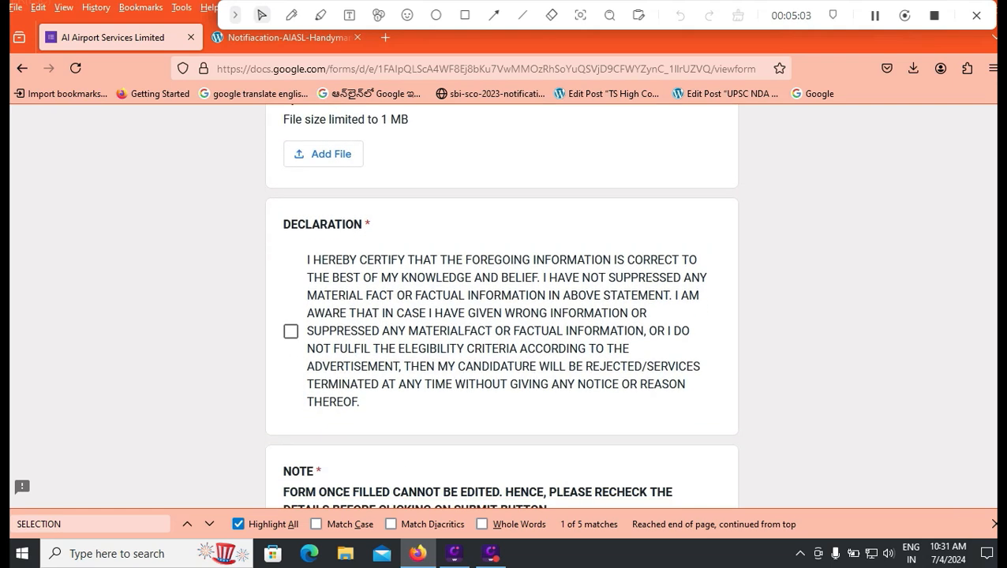
pyautogui.click(290, 332)
pyautogui.scroll(-2, 291, 331)
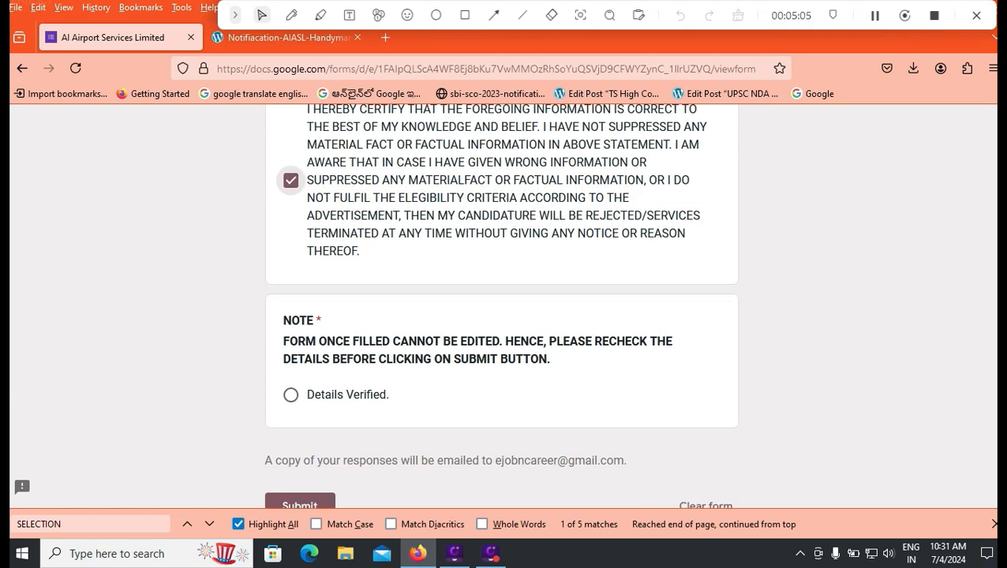
pyautogui.click(291, 395)
pyautogui.scroll(-2, 290, 395)
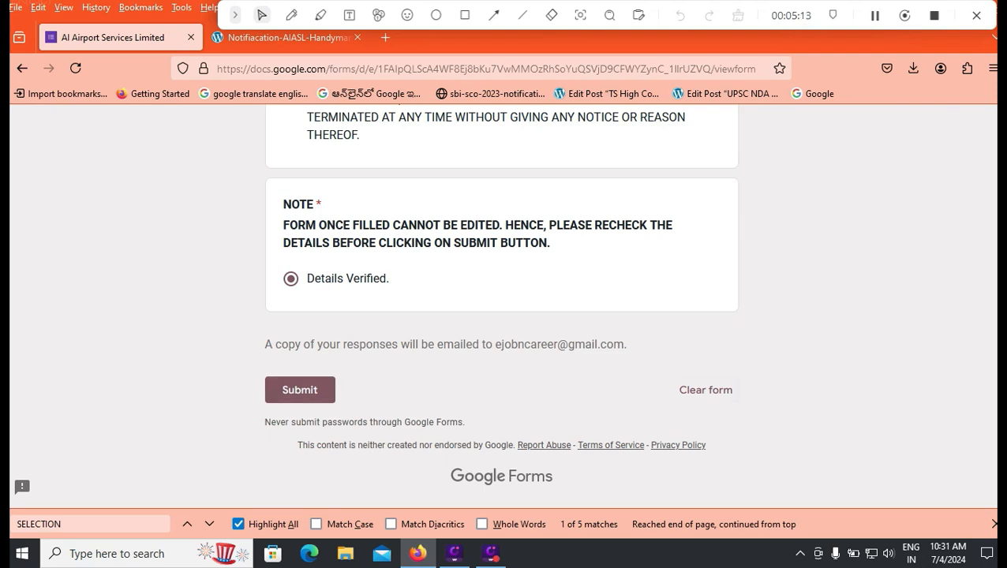
pyautogui.scroll(9, 501, 308)
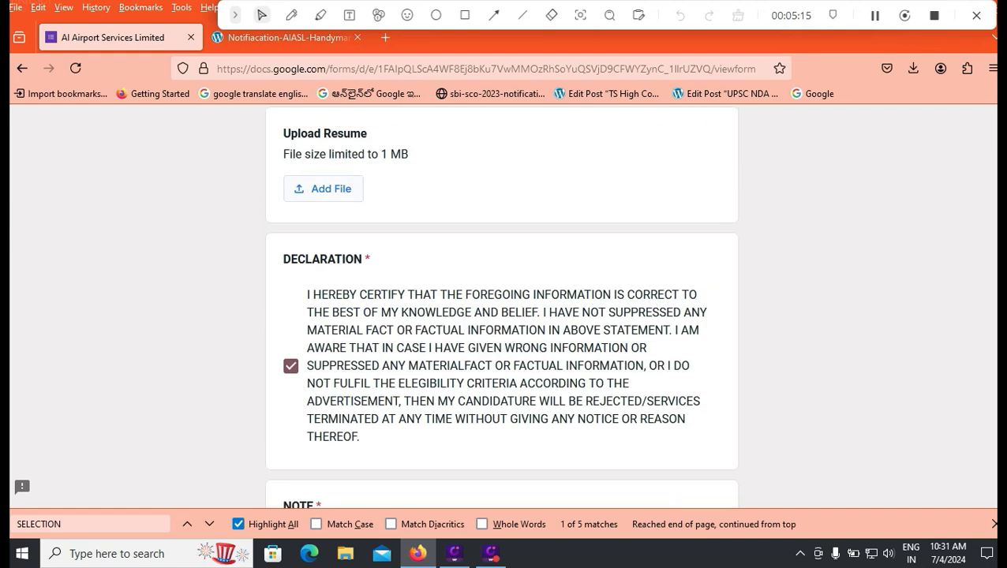
pyautogui.scroll(-5, 501, 307)
pyautogui.scroll(-4, 501, 308)
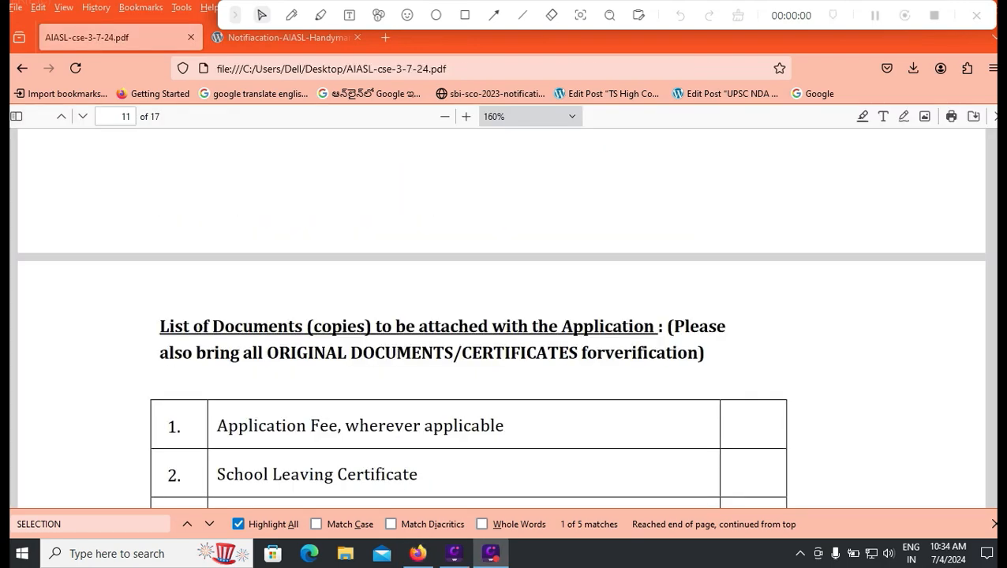
pyautogui.scroll(-4, 501, 379)
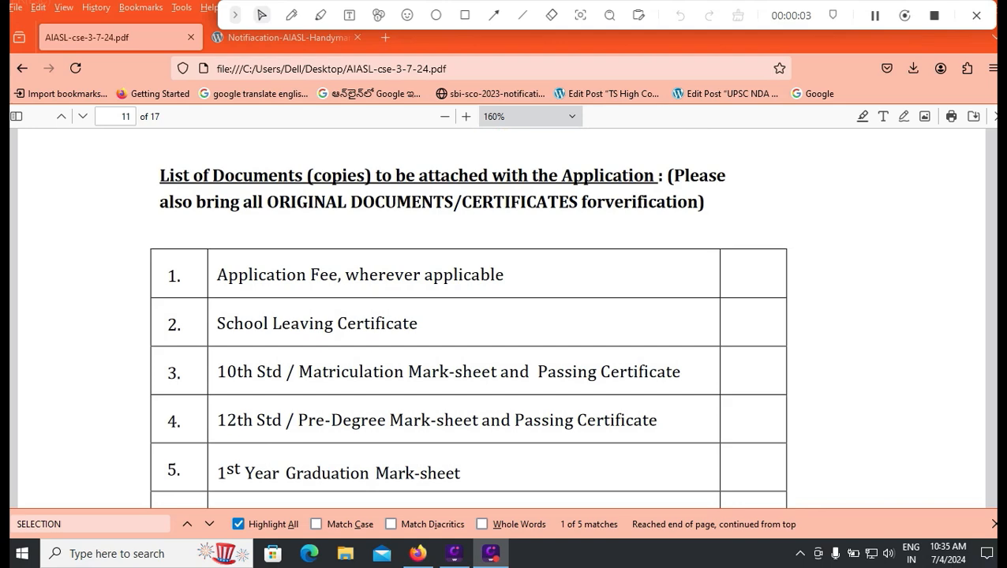
pyautogui.scroll(-4, 469, 316)
pyautogui.scroll(5, 468, 316)
pyautogui.scroll(-2, 468, 316)
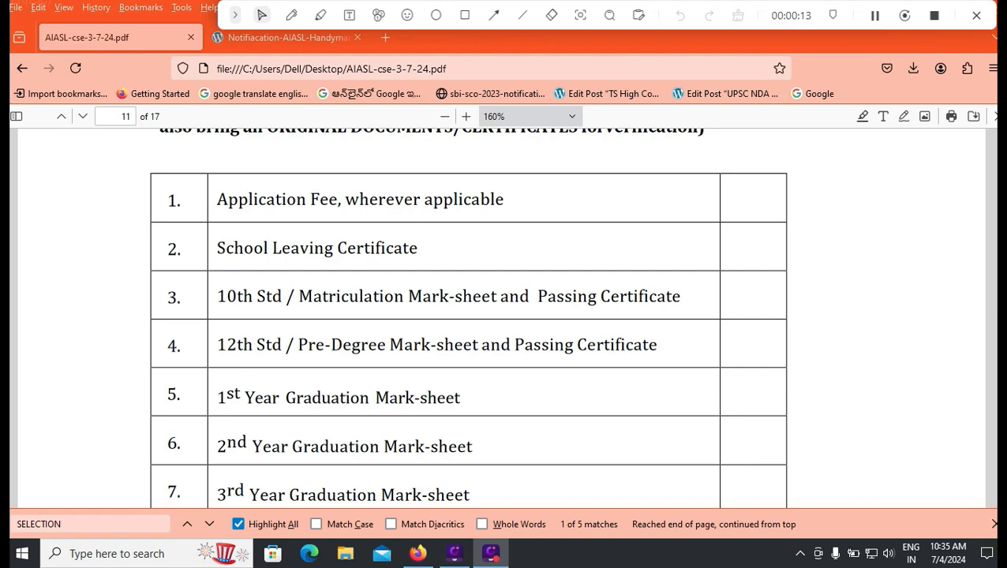
pyautogui.scroll(-1, 467, 316)
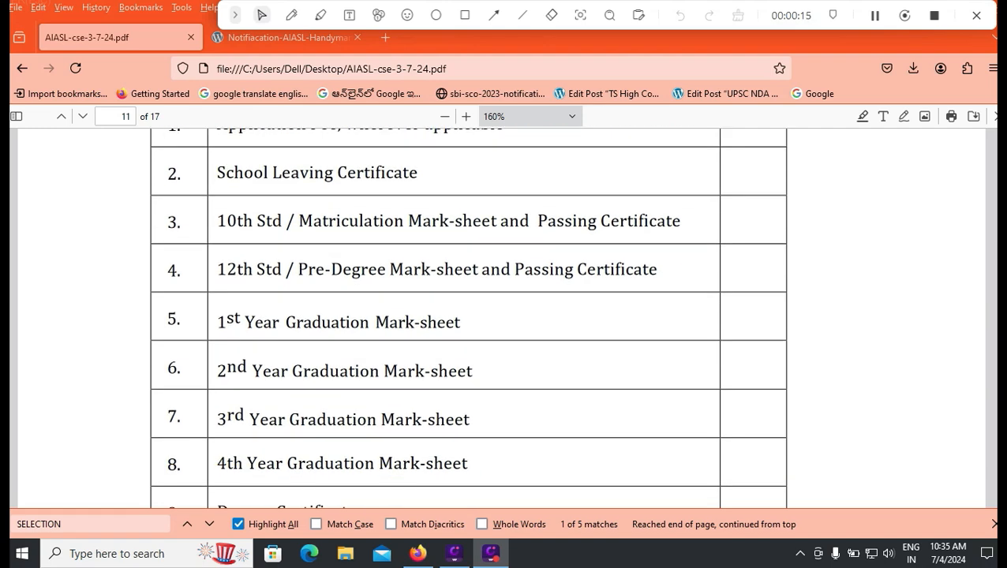
pyautogui.scroll(-3, 467, 316)
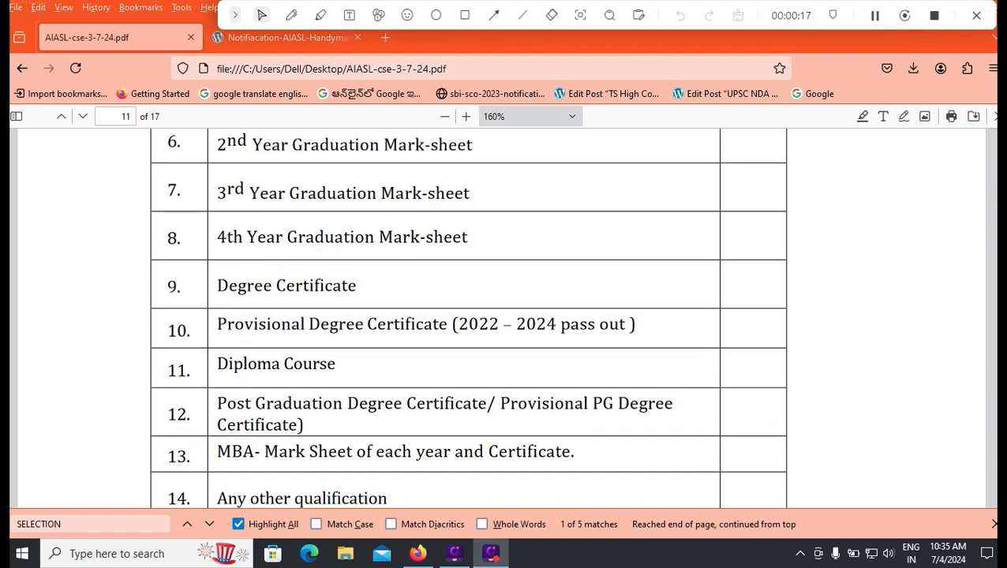
pyautogui.scroll(-1, 467, 315)
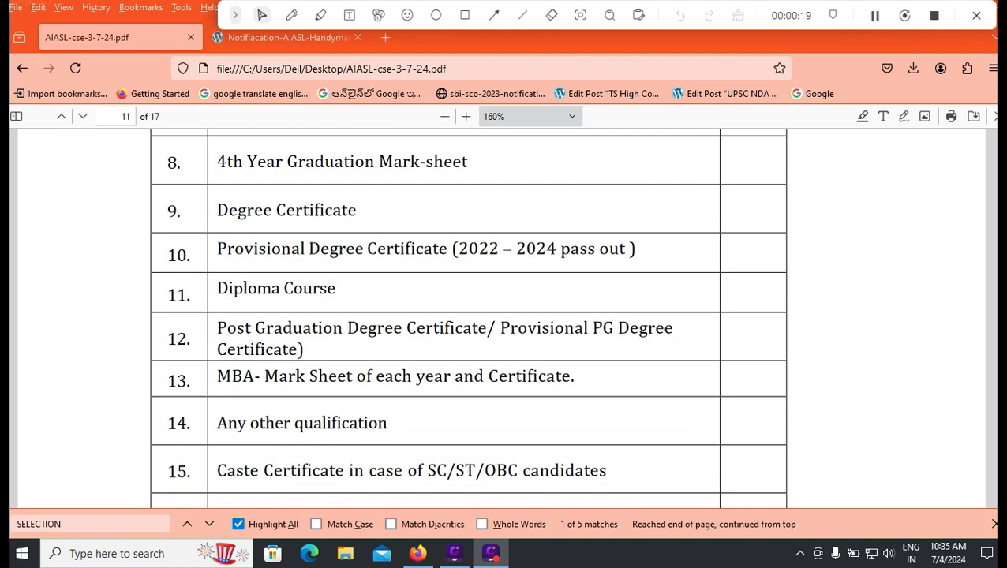
pyautogui.scroll(-1, 467, 316)
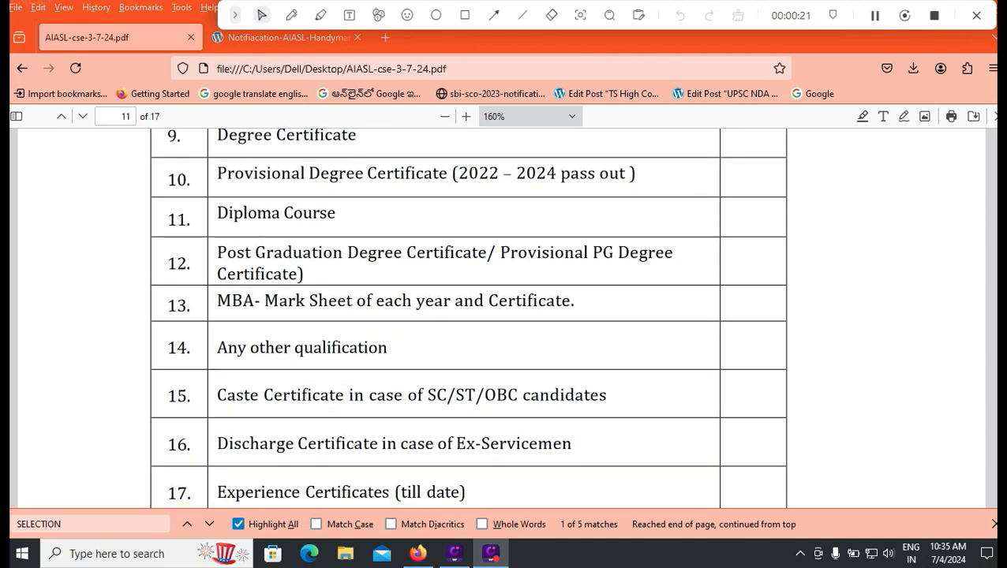
pyautogui.scroll(-1, 467, 316)
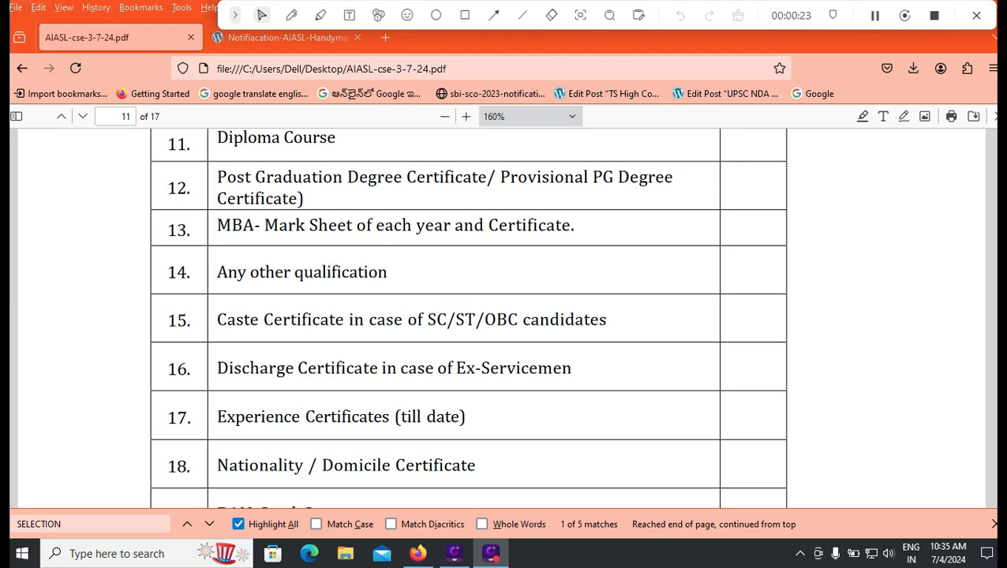
pyautogui.scroll(-2, 467, 316)
pyautogui.scroll(-1, 467, 316)
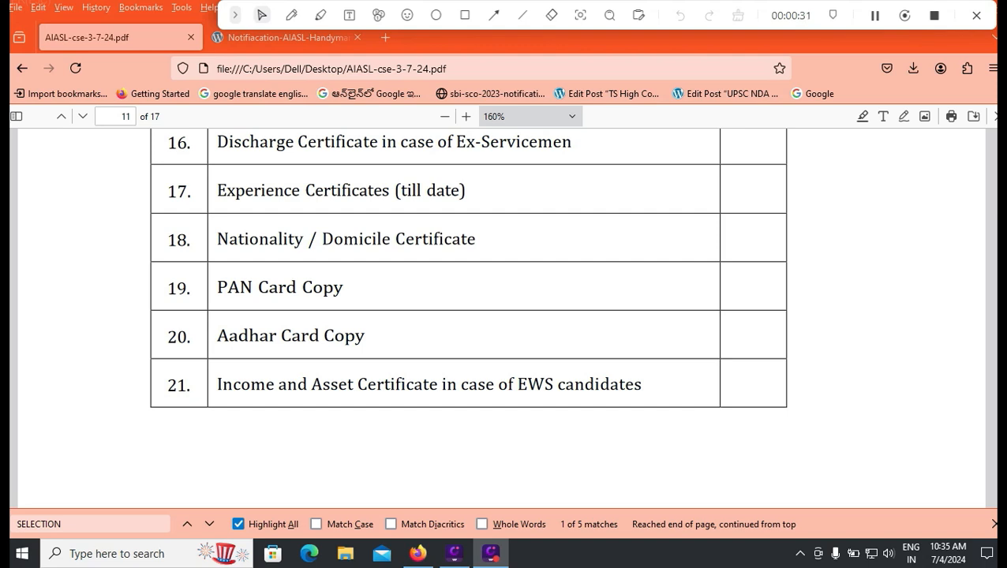
pyautogui.scroll(-2, 502, 316)
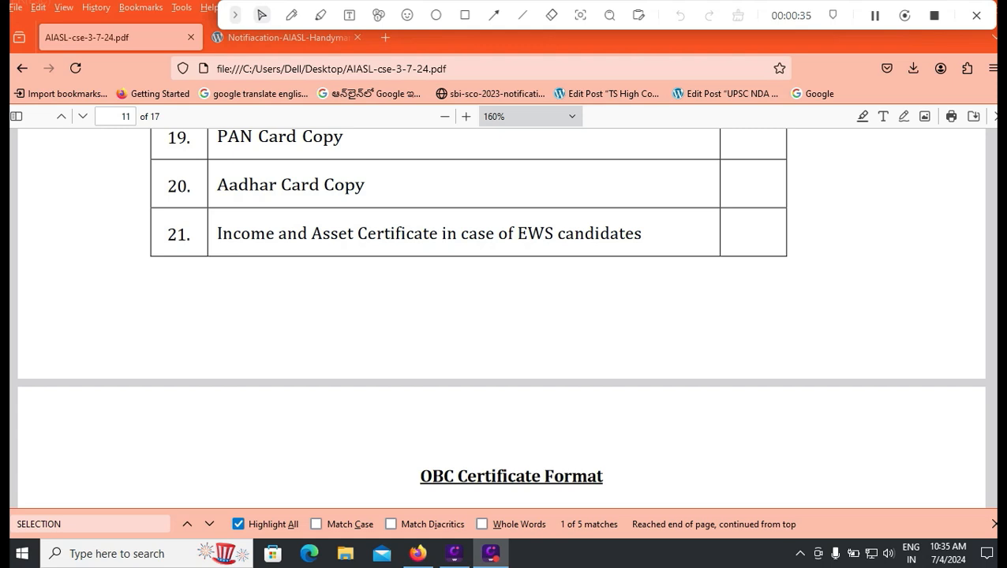
pyautogui.scroll(4, 501, 316)
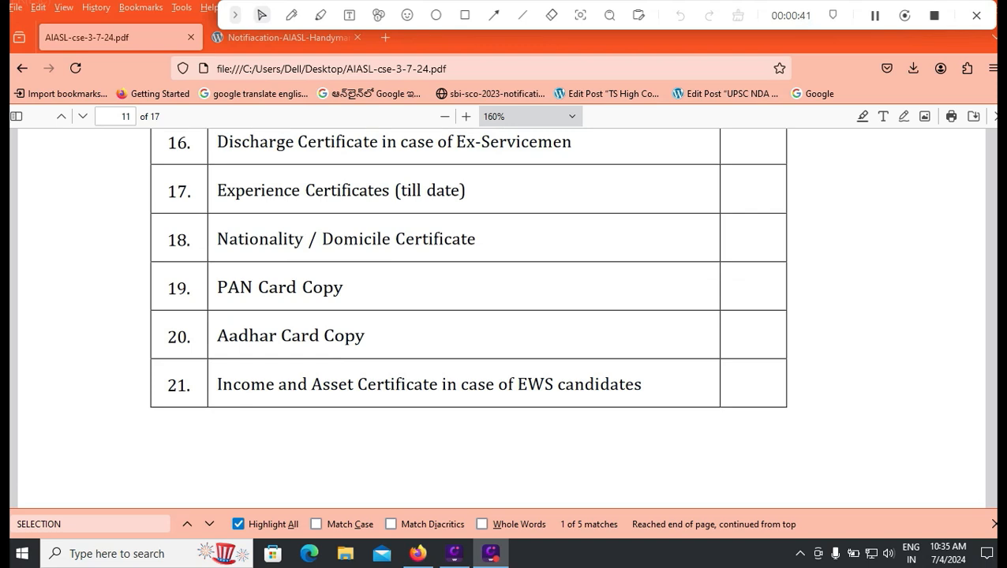
pyautogui.scroll(2, 468, 307)
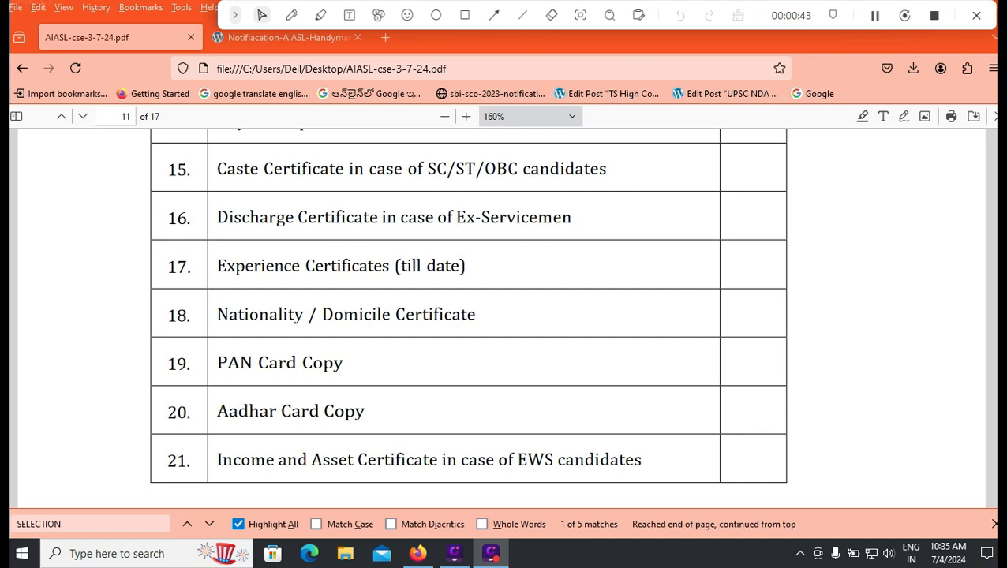
pyautogui.scroll(4, 469, 315)
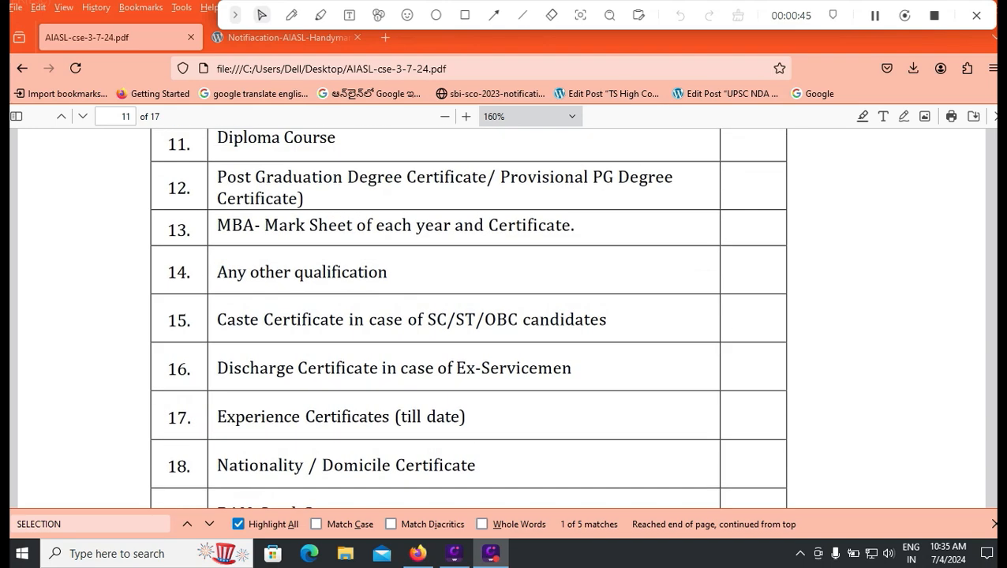
pyautogui.scroll(12, 468, 315)
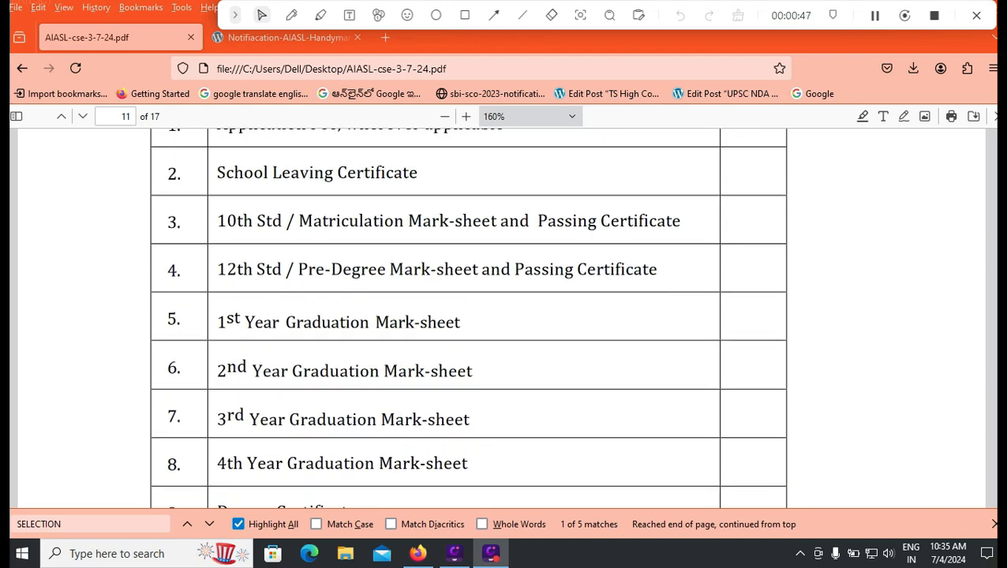
pyautogui.scroll(8, 469, 315)
pyautogui.scroll(-4, 469, 315)
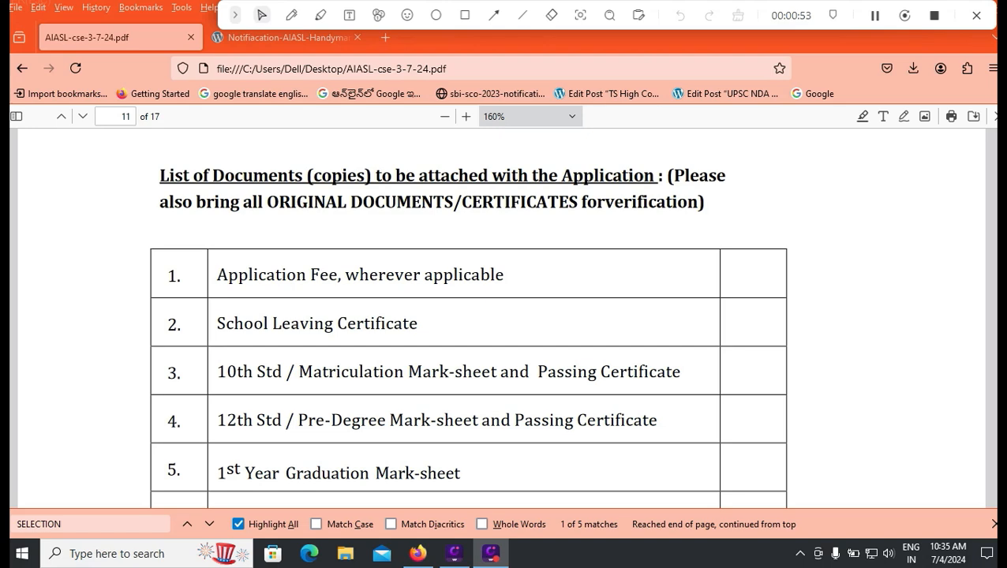
pyautogui.scroll(3, 501, 316)
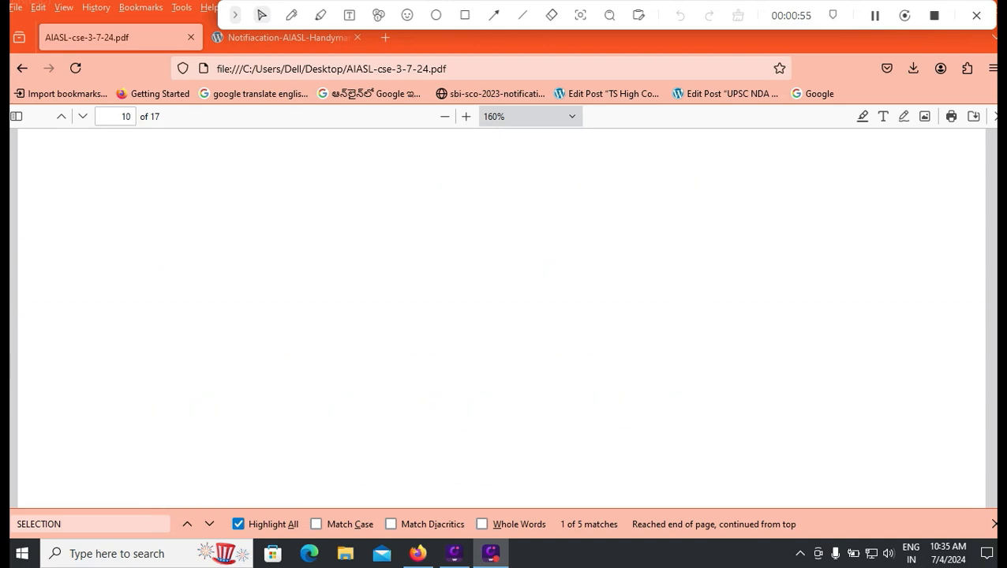